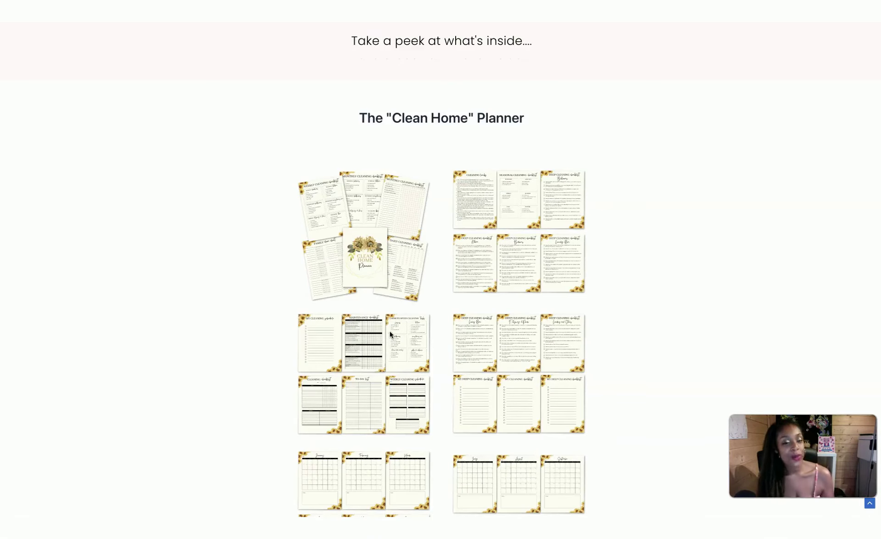
# Step: Look over the "Clean Home" Planner previews on the sales page and all of its page thumbnails in Canva
pyautogui.scroll(-1, 390, 334)
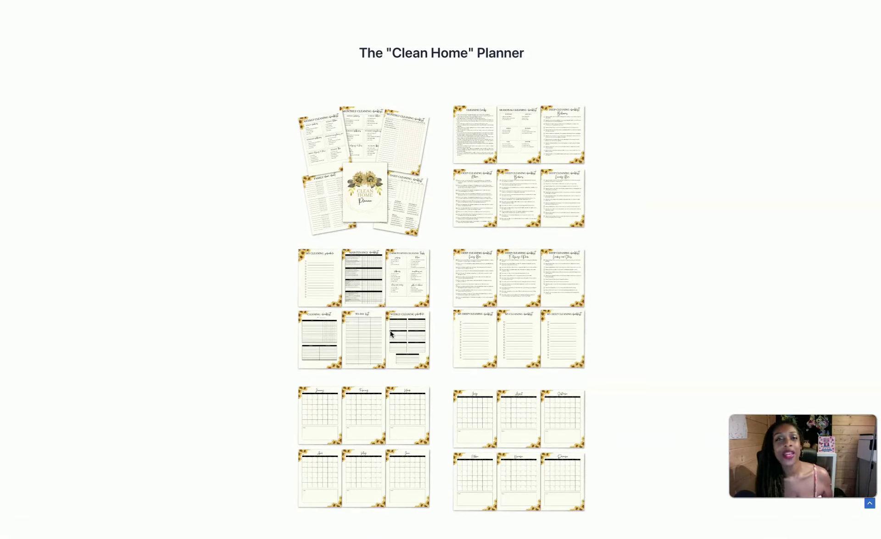
pyautogui.scroll(-1, 390, 334)
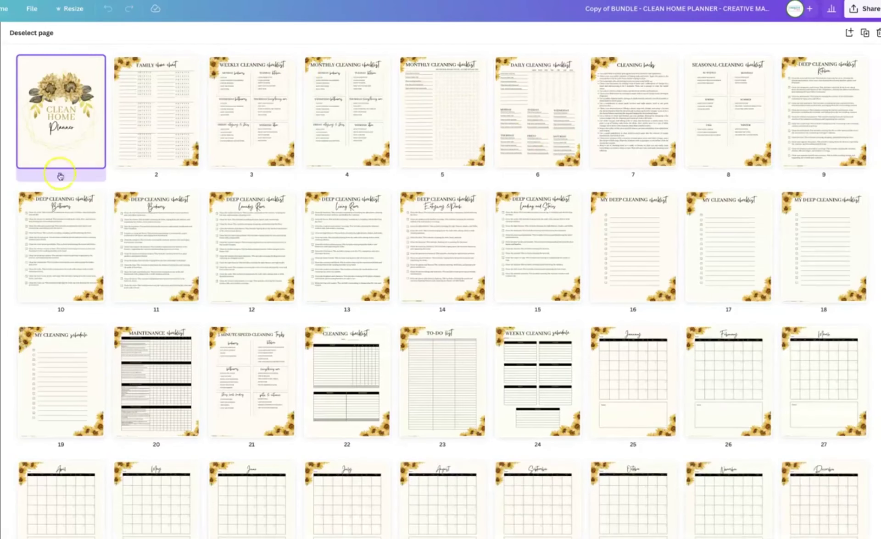
pyautogui.scroll(-5, 156, 351)
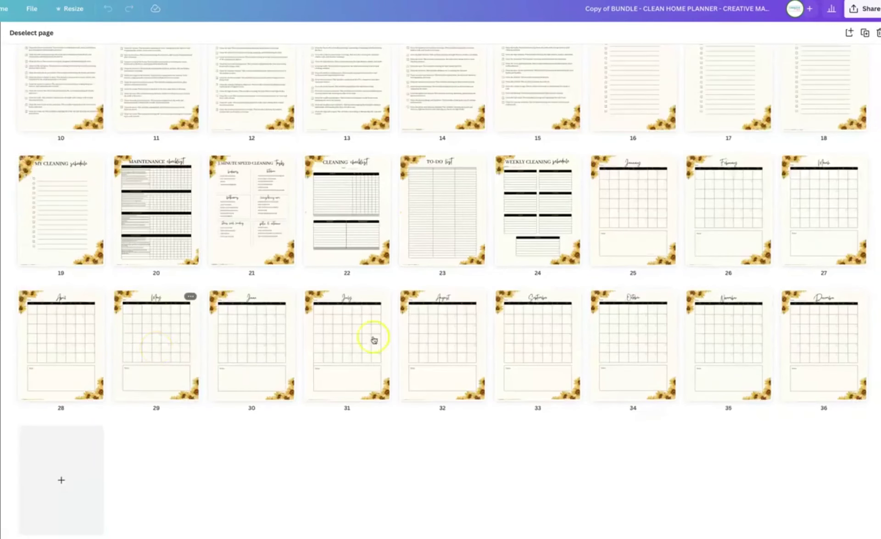
pyautogui.scroll(5, 415, 309)
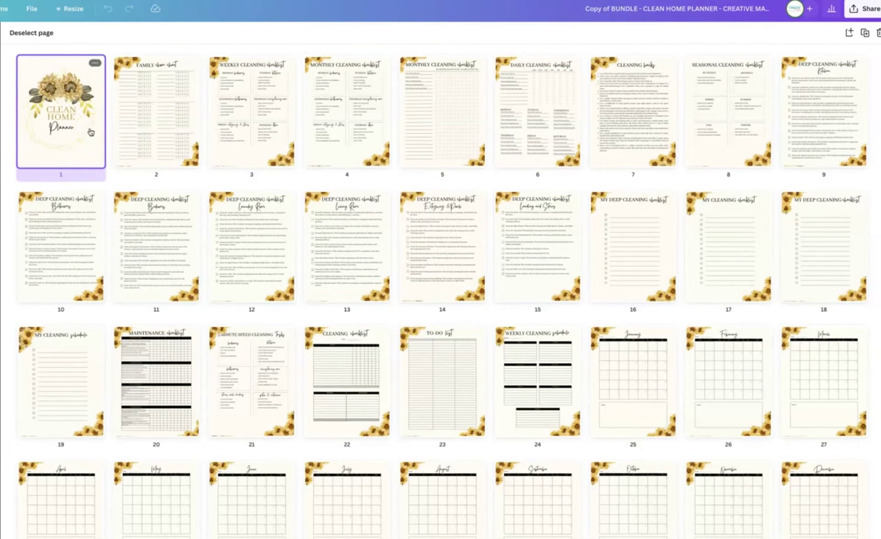
# Step: Open page 2, the family chore chart, from the thumbnail overview at full size
pyautogui.click(42, 87)
pyautogui.click(143, 116)
pyautogui.doubleClick(143, 116)
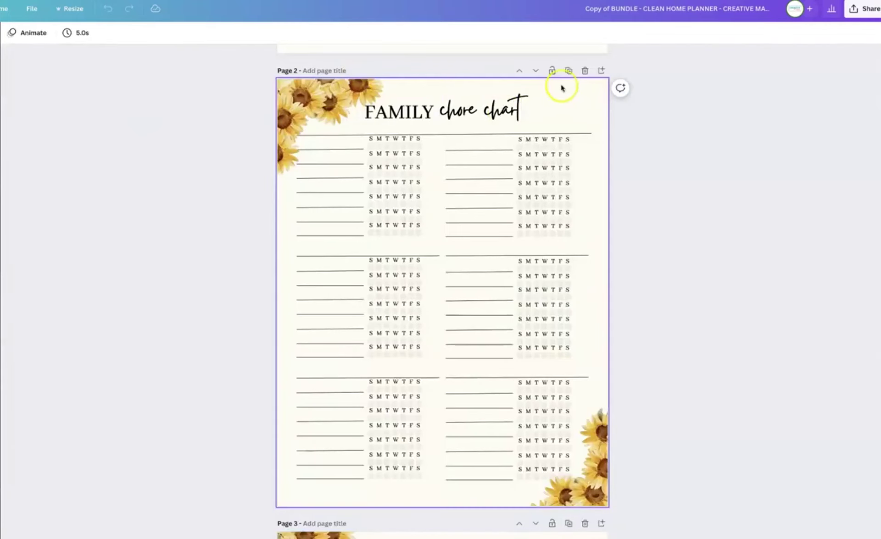
# Step: Review the planner pages from the family chore chart through to the daily cleaning checklist
pyautogui.scroll(-10, 187, 312)
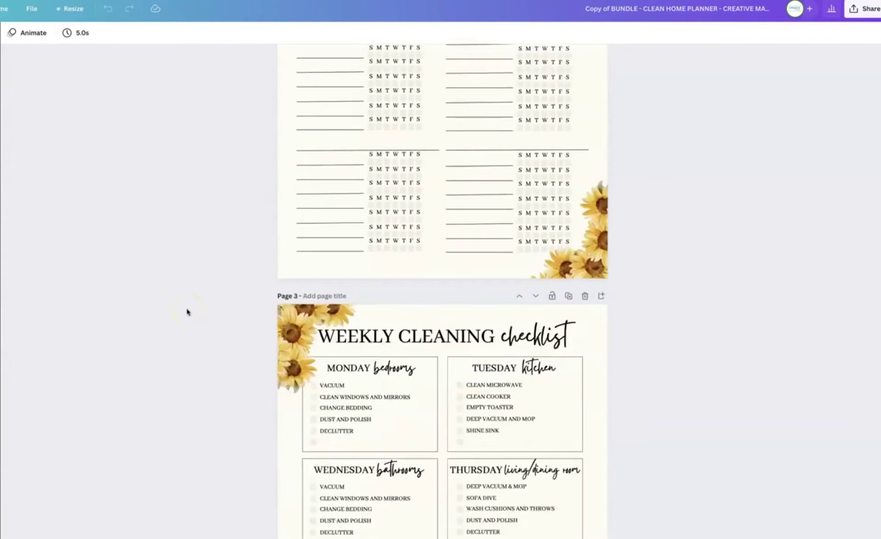
pyautogui.scroll(-5, 187, 312)
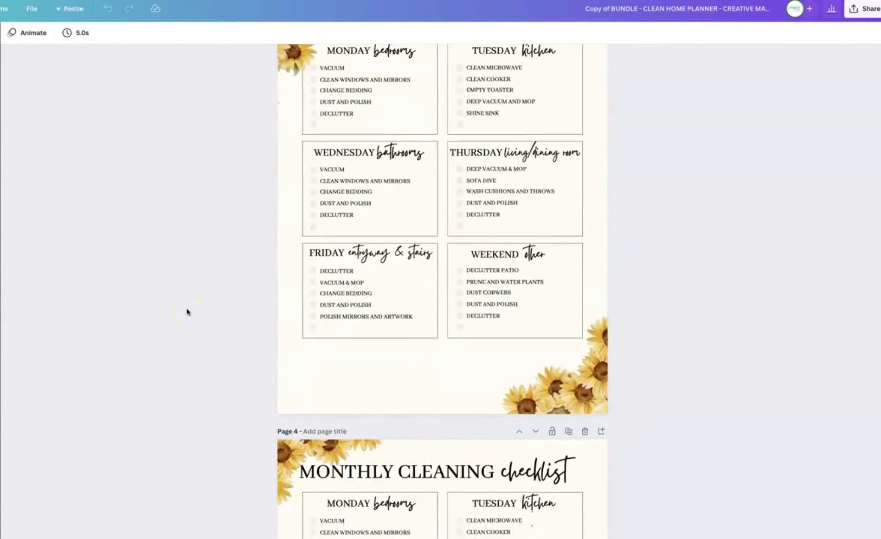
pyautogui.scroll(-5, 187, 312)
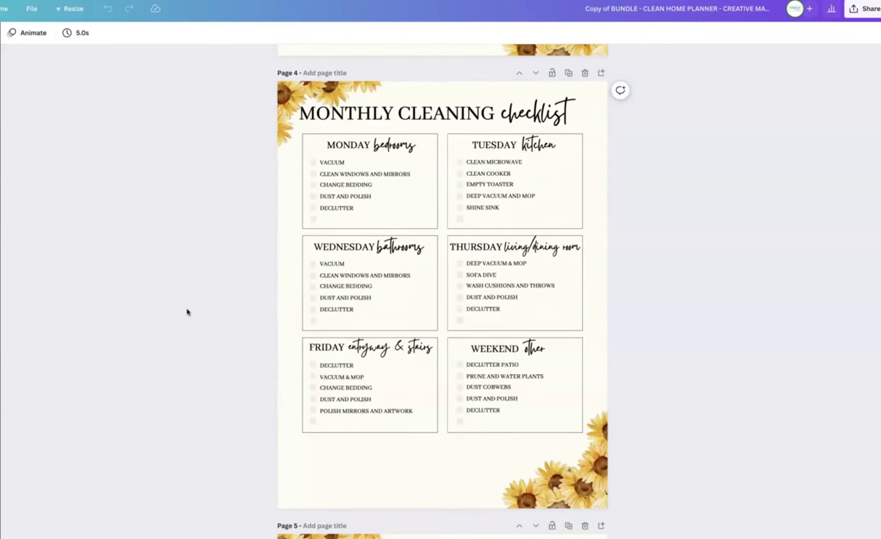
pyautogui.scroll(-8, 187, 313)
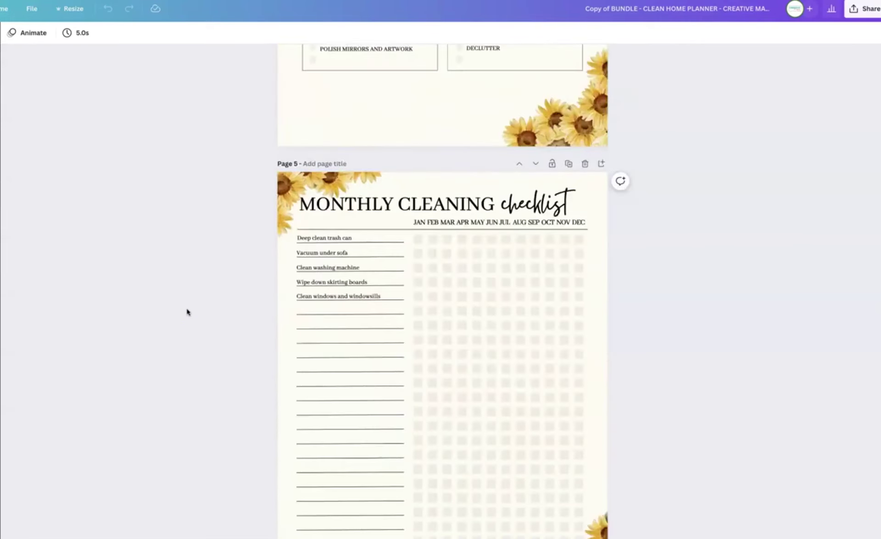
pyautogui.scroll(-1, 187, 312)
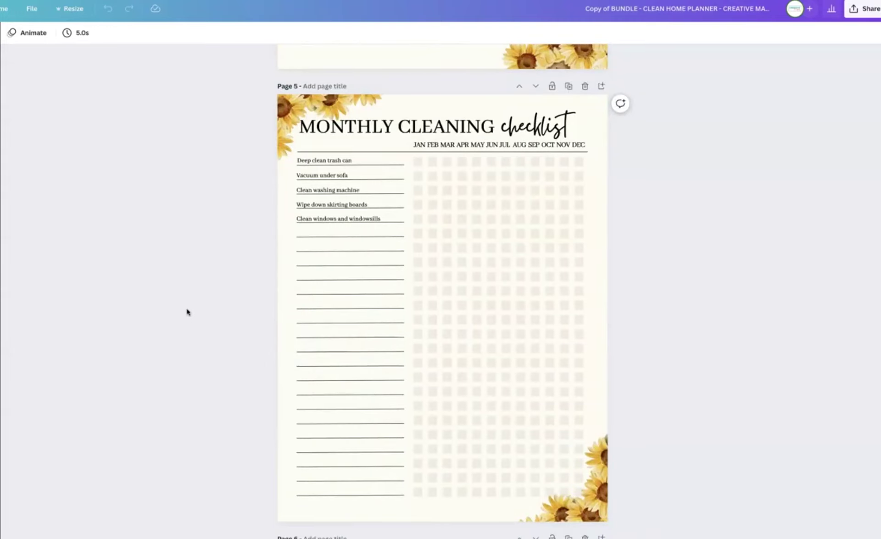
pyautogui.scroll(-7, 187, 312)
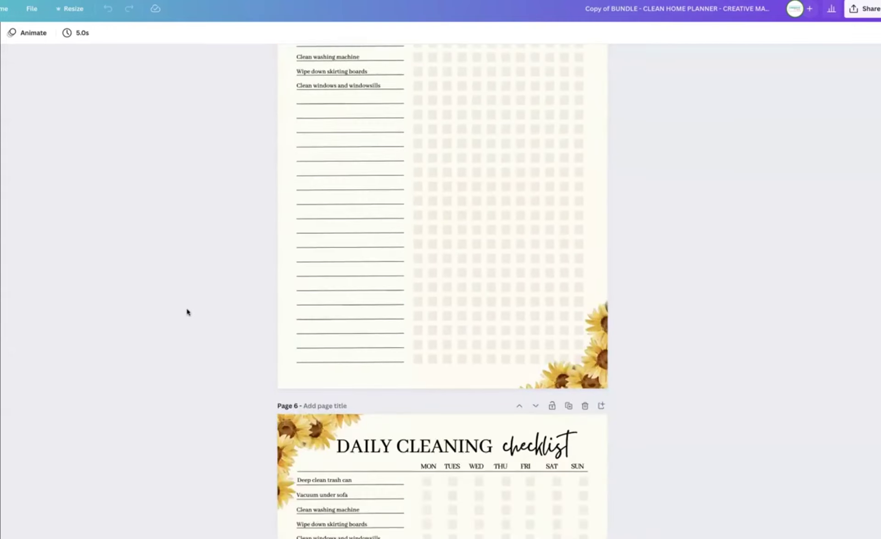
pyautogui.scroll(-3, 187, 313)
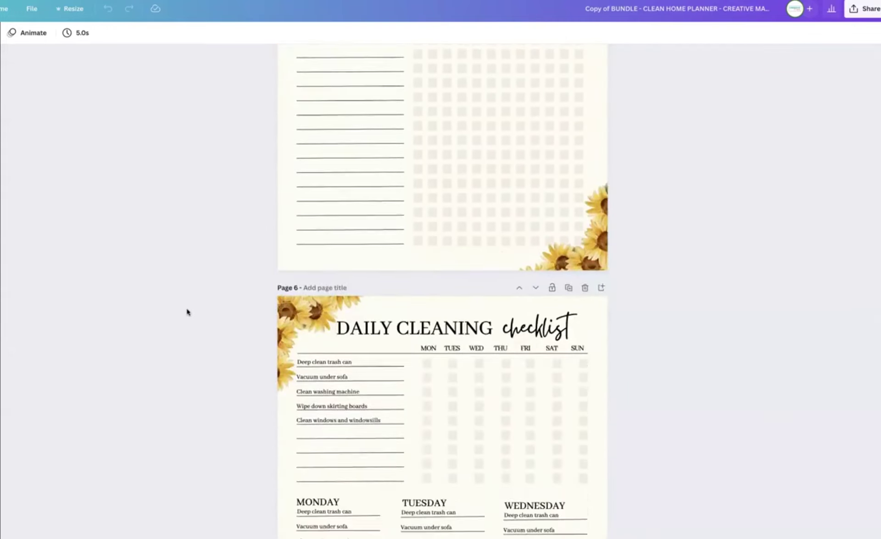
pyautogui.scroll(-4, 187, 313)
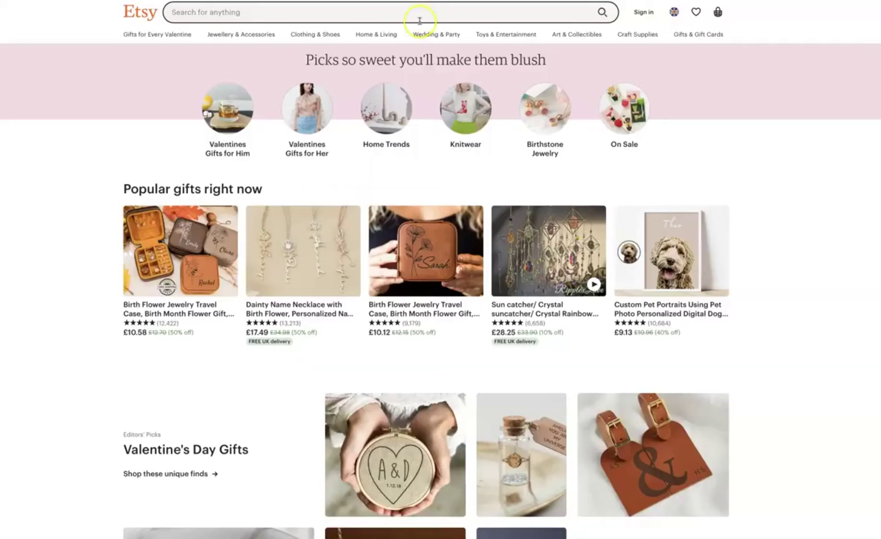
# Step: Switch to Etsy and search for "checklist for kids"
pyautogui.click(421, 16)
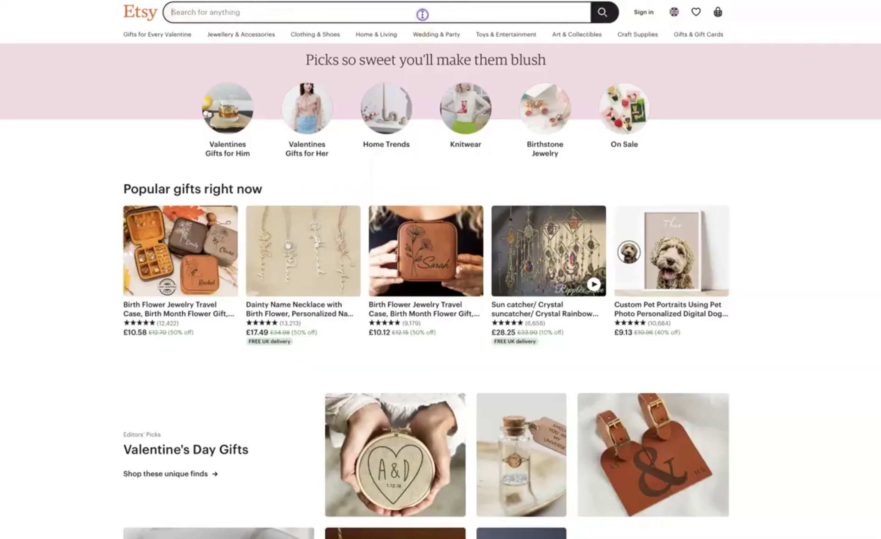
pyautogui.write('checklist')
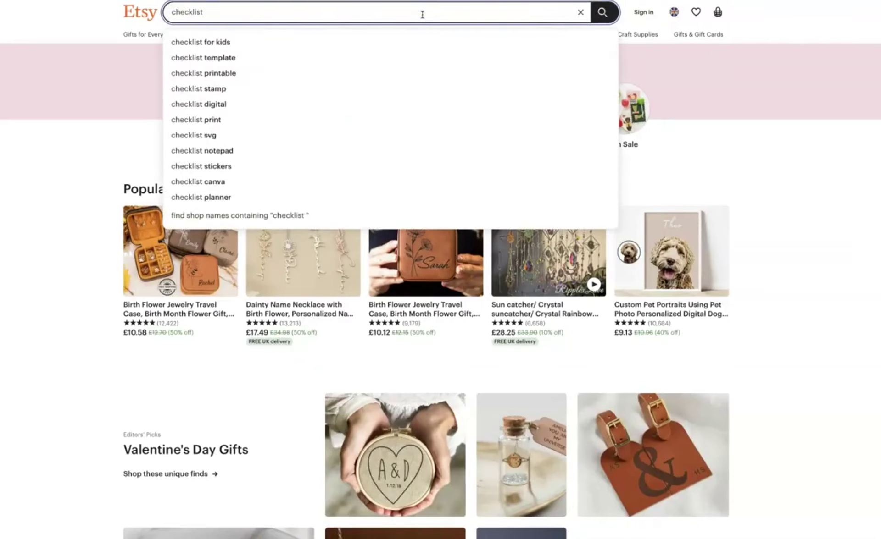
pyautogui.click(421, 13)
pyautogui.click(352, 16)
pyautogui.press('Down')
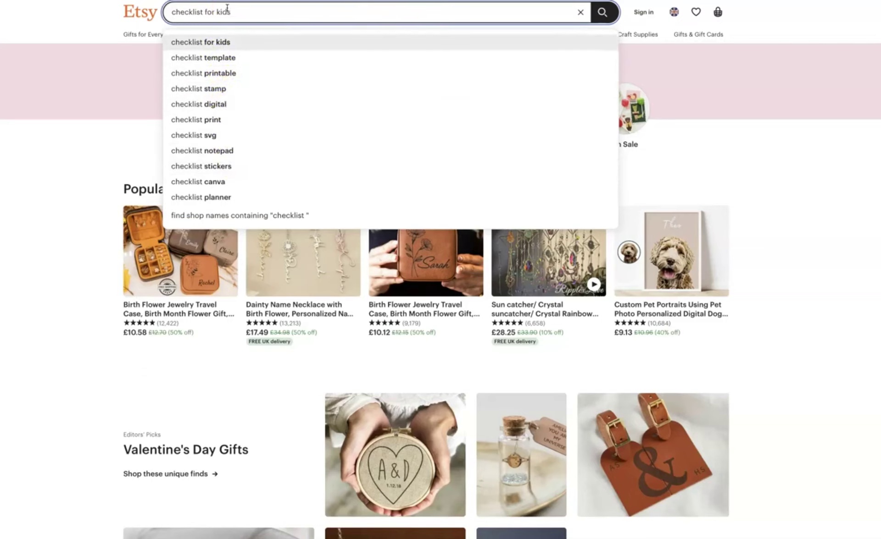
pyautogui.press('Return')
# Step: Examine the Kids Screen Time Checklist listing's video and preview images, return to the search results and reopen the listing
pyautogui.scroll(-2, 108, 163)
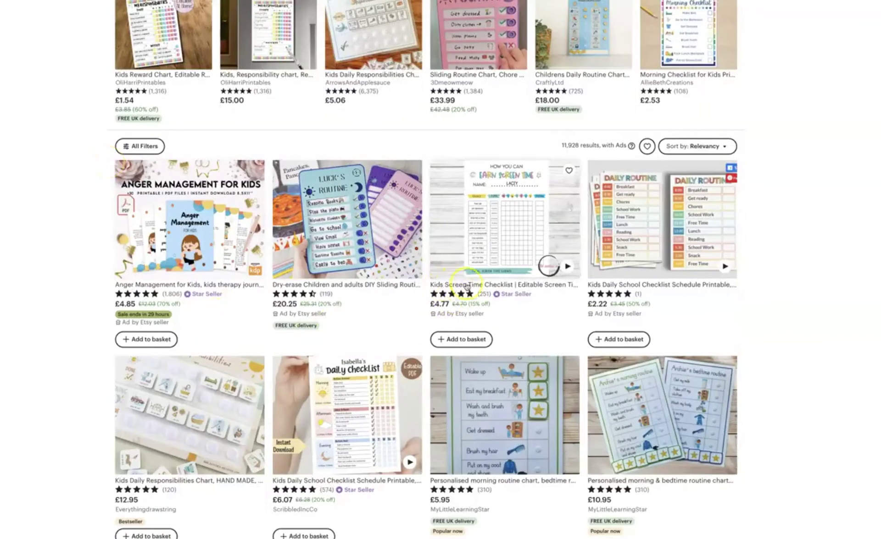
pyautogui.click(496, 245)
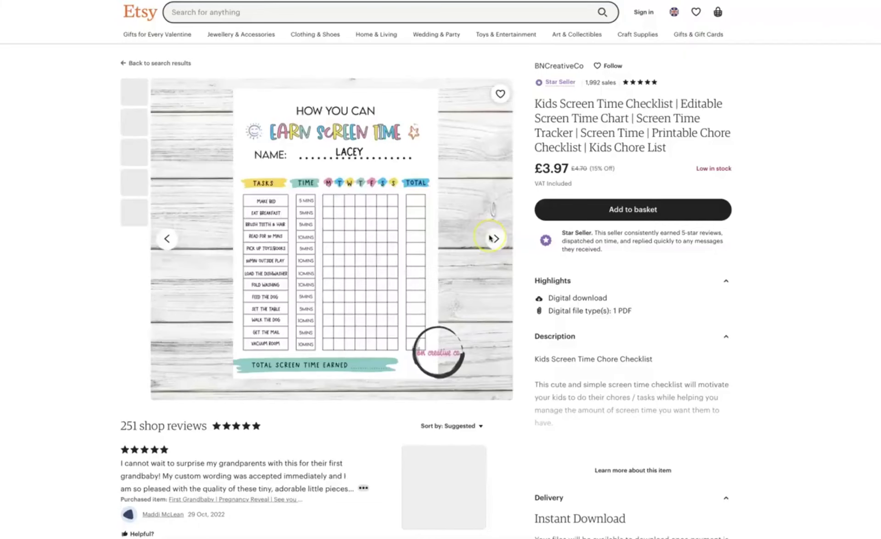
pyautogui.click(133, 128)
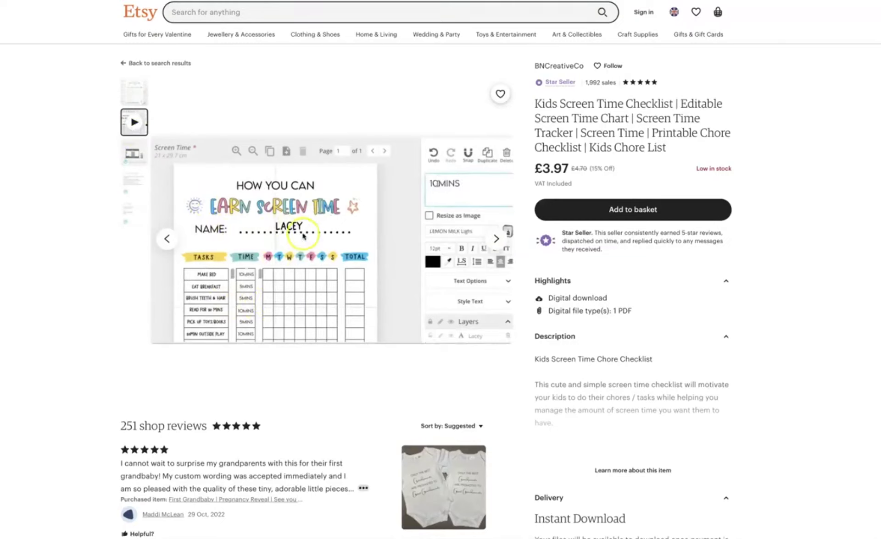
pyautogui.click(143, 180)
pyautogui.click(136, 155)
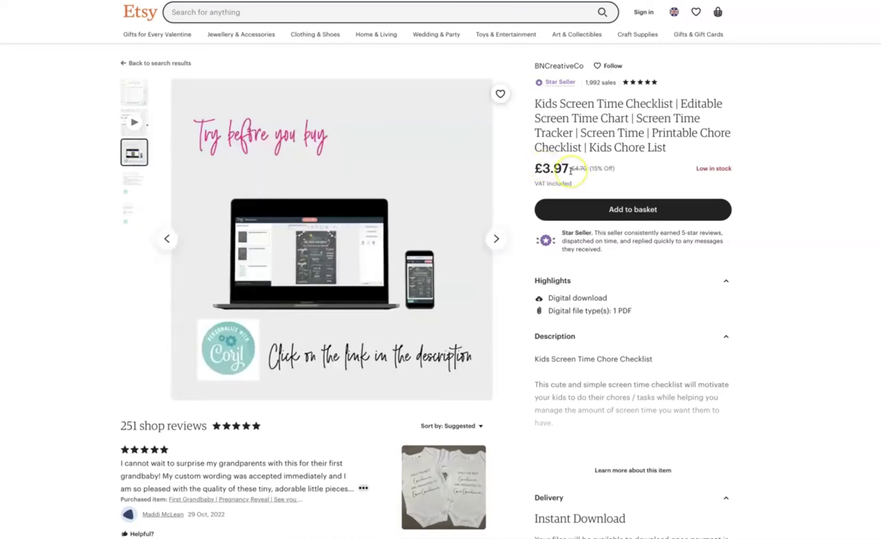
pyautogui.click(123, 62)
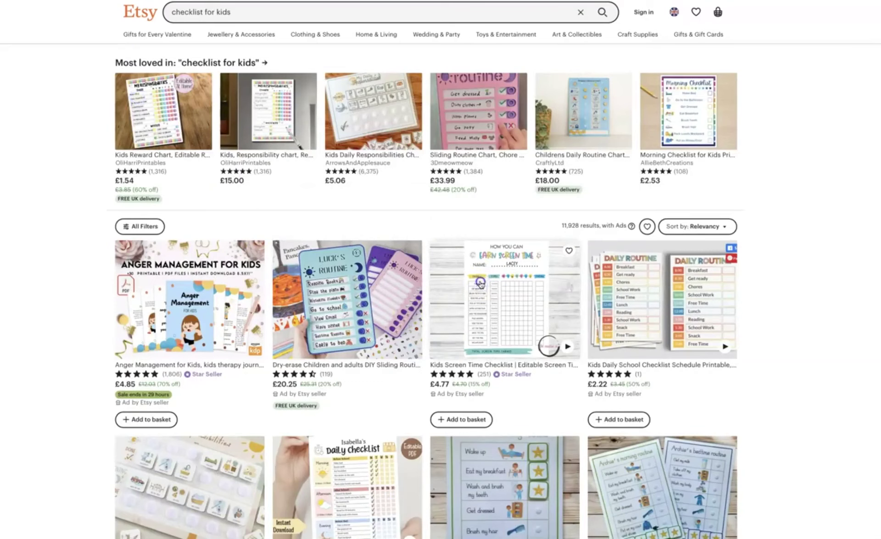
pyautogui.click(480, 283)
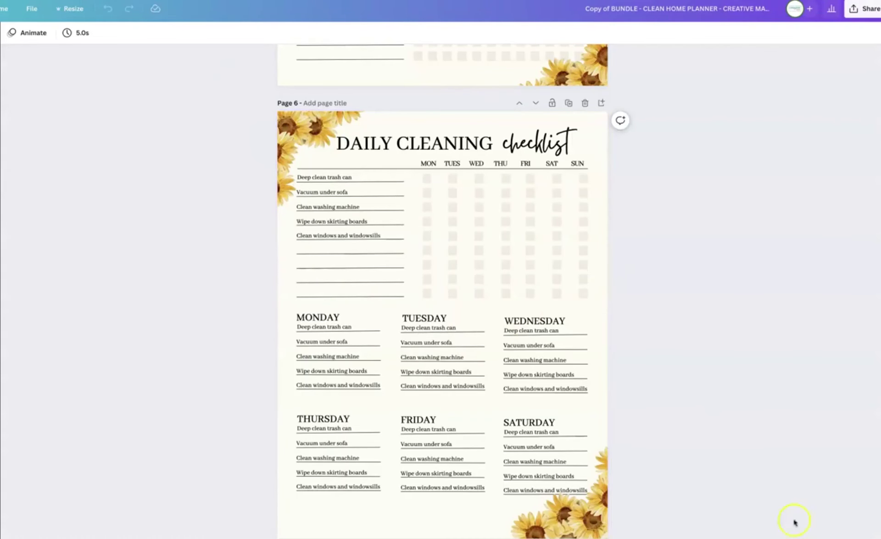
# Step: Switch back to the Clean Home Planner in Canva and open page 23, the to-do list, from the page overview
pyautogui.click(840, 537)
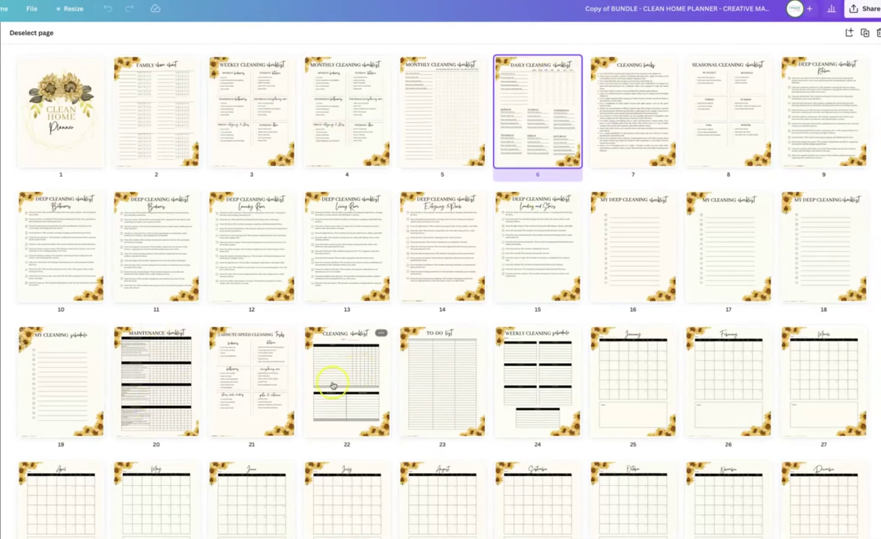
pyautogui.click(460, 382)
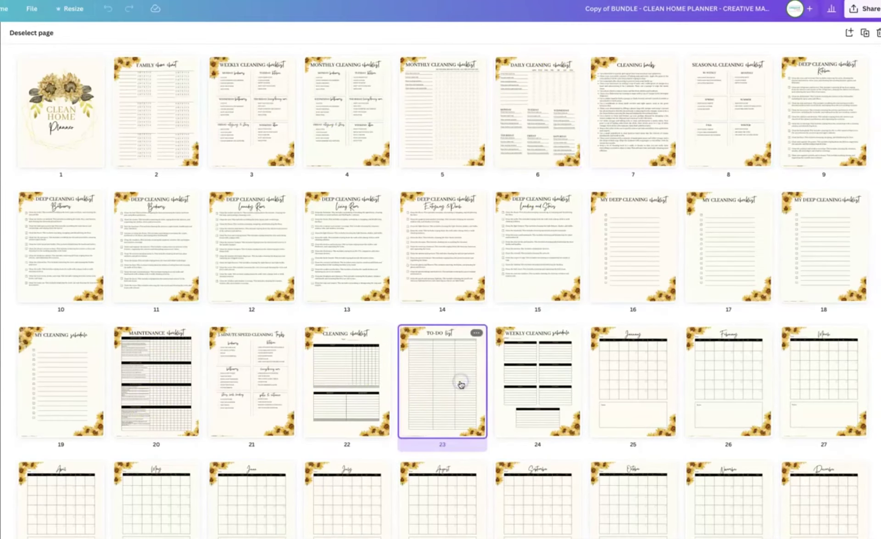
pyautogui.doubleClick(460, 384)
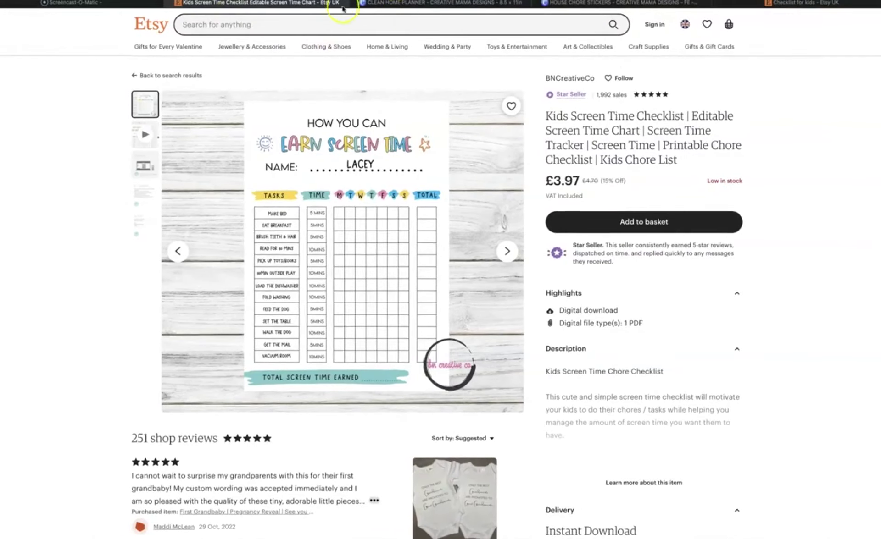
# Step: Add the text "TASK" as the heading of the first column in the to-do list table on page 23
pyautogui.click(379, 3)
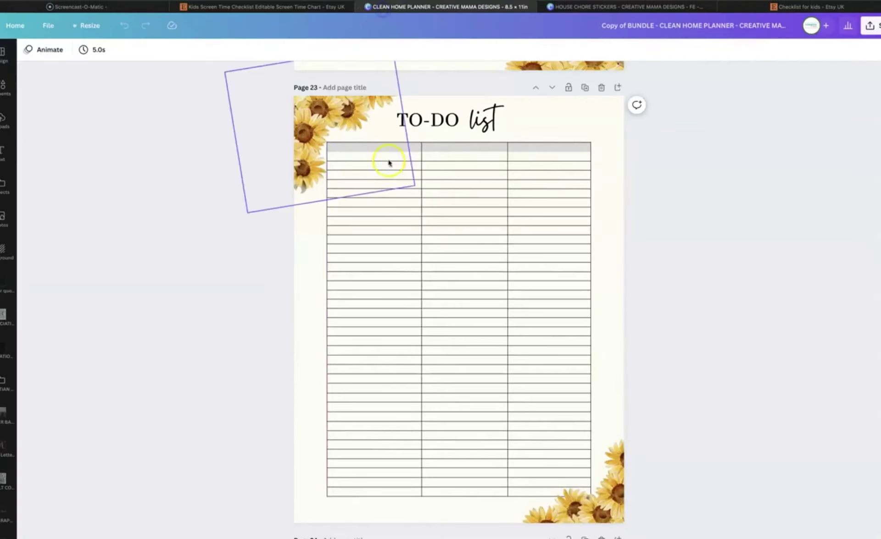
pyautogui.click(384, 145)
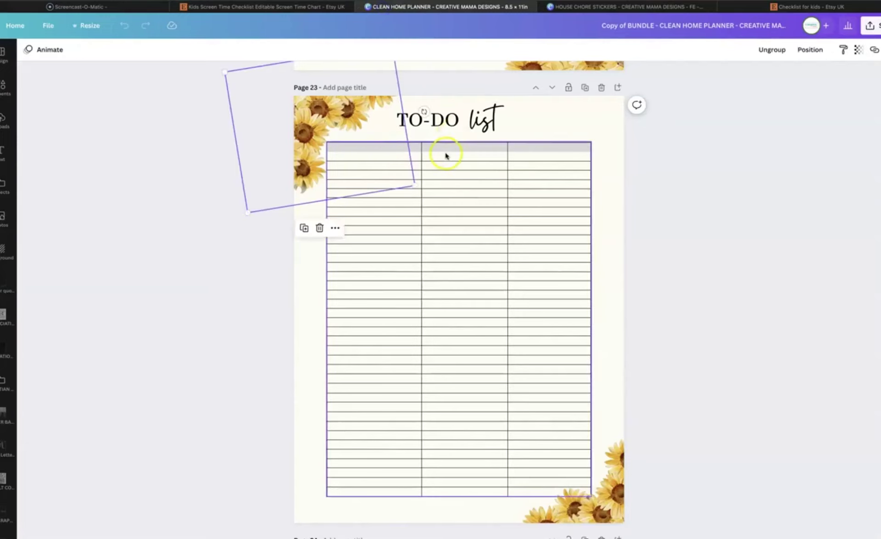
pyautogui.press('t')
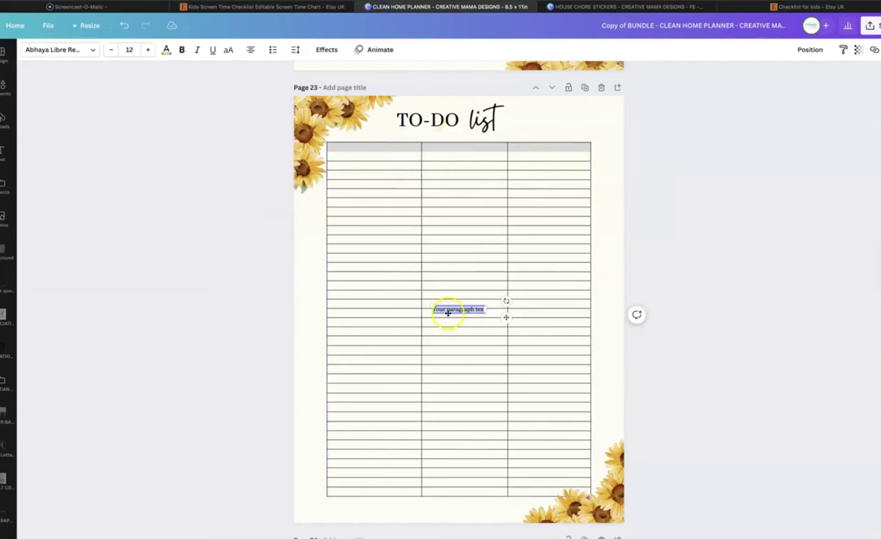
pyautogui.moveTo(447, 314); pyautogui.dragTo(365, 148)
pyautogui.write('TASKS')
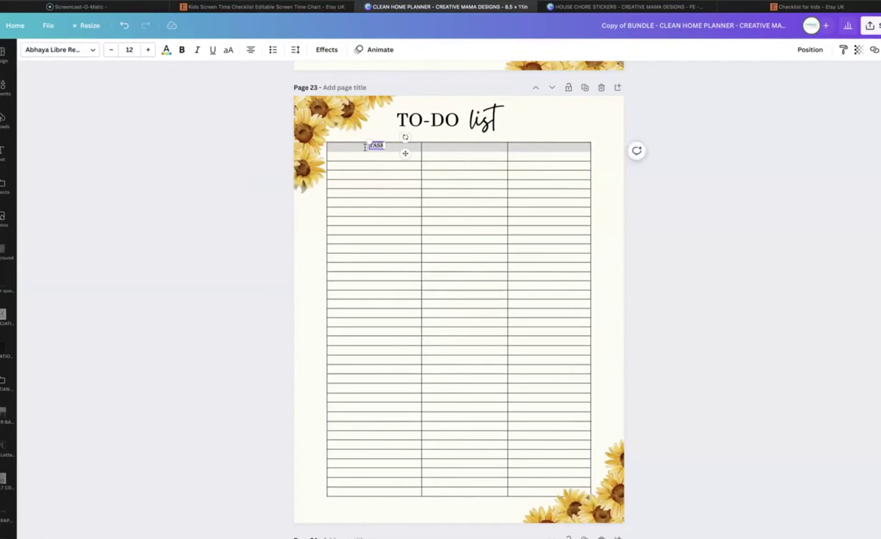
# Step: Ungroup the page 23 title and replace its "TO-DO" text with "SCREENTIME"
pyautogui.click(461, 121)
pyautogui.click(461, 120)
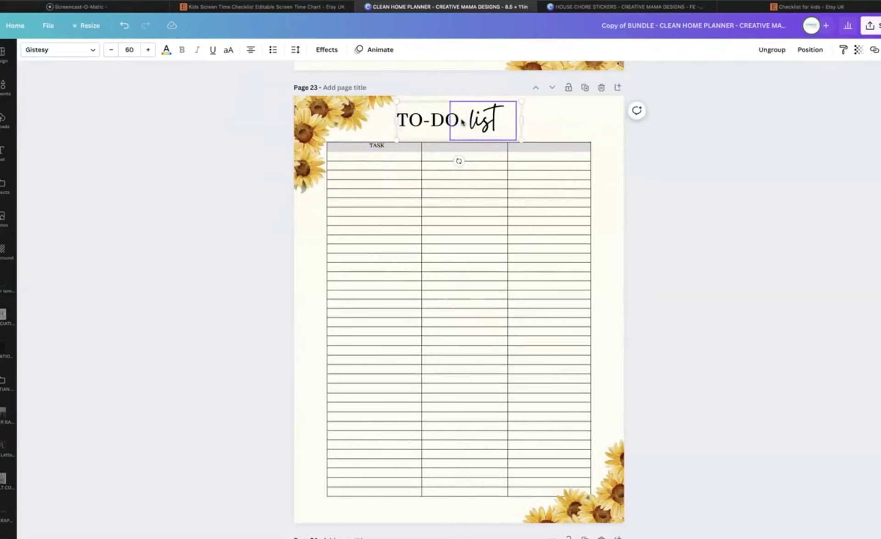
pyautogui.click(428, 118)
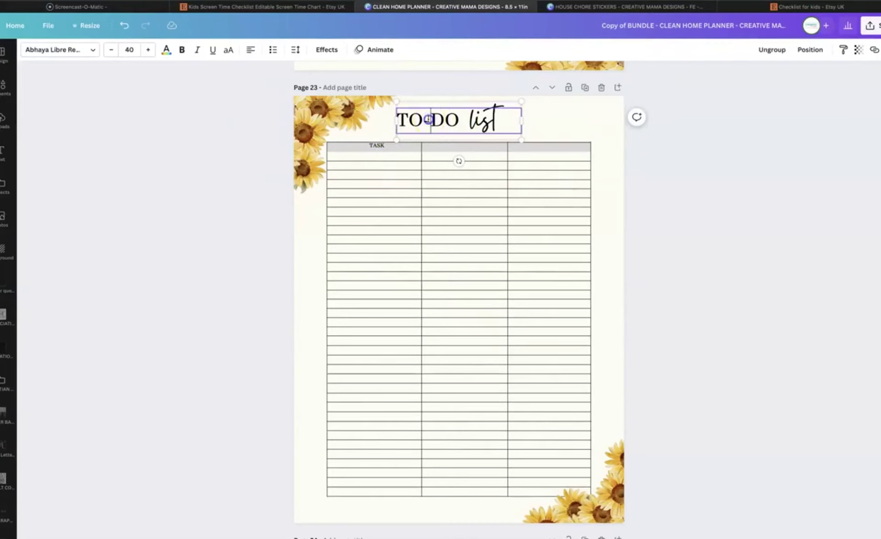
pyautogui.keyDown('shift'); pyautogui.click(476, 131); pyautogui.keyUp('shift')
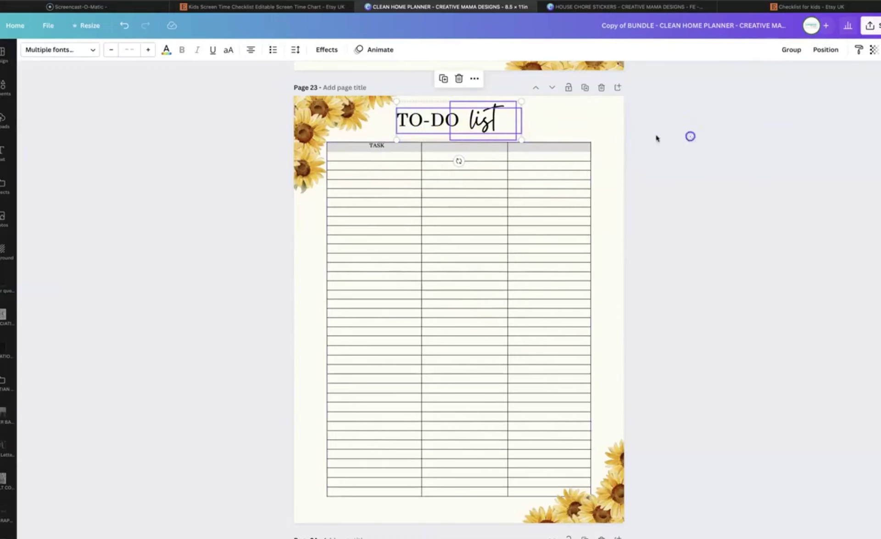
pyautogui.click(415, 119)
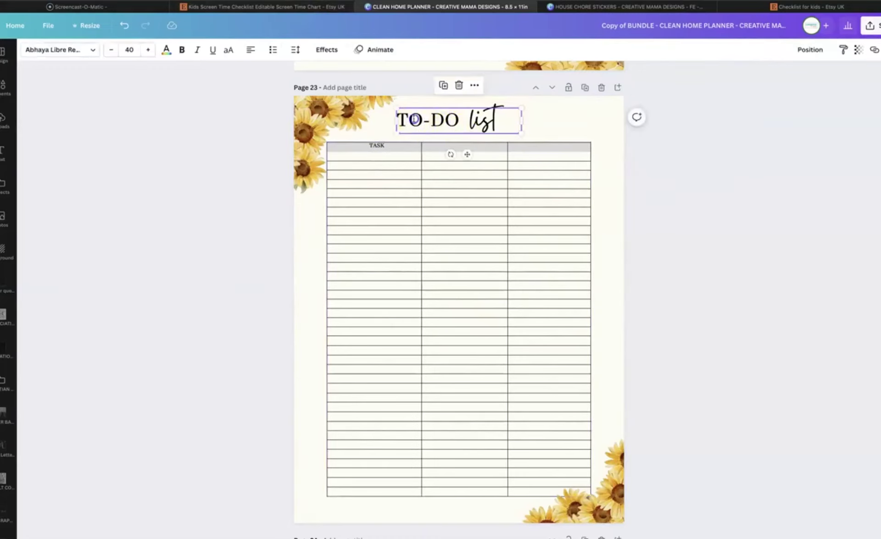
pyautogui.doubleClick(414, 119)
pyautogui.write('SCE')
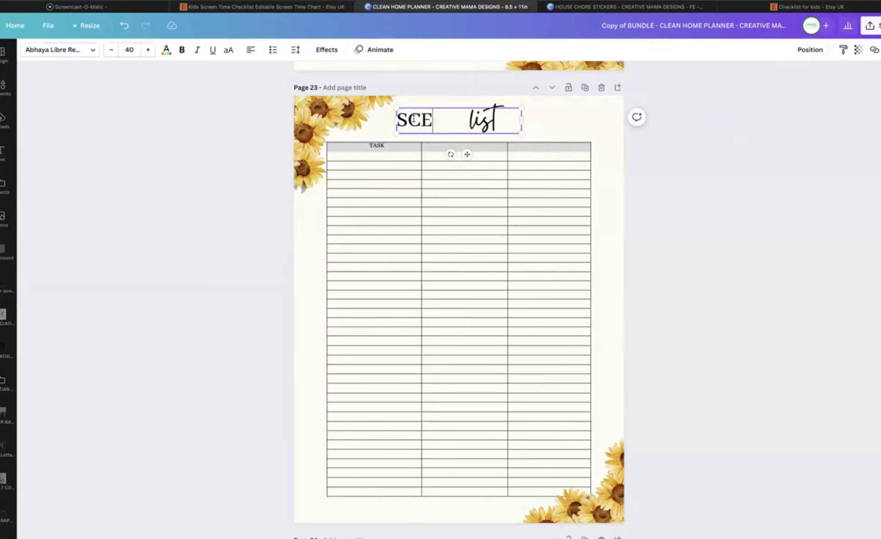
pyautogui.write('REEN')
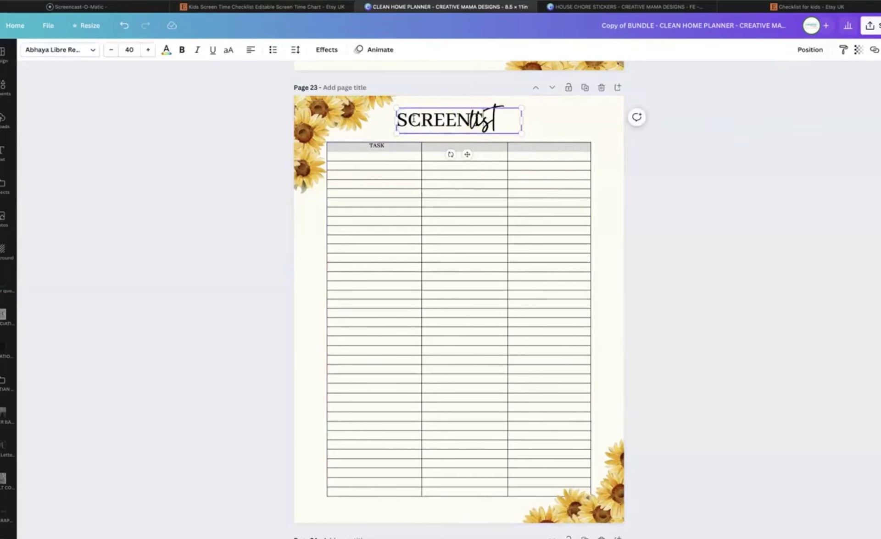
pyautogui.write('TIME')
pyautogui.click(570, 108)
# Step: Place "SCREENTIME" and "list" side by side above the table, checking the title wording on the Etsy listing
pyautogui.click(414, 118)
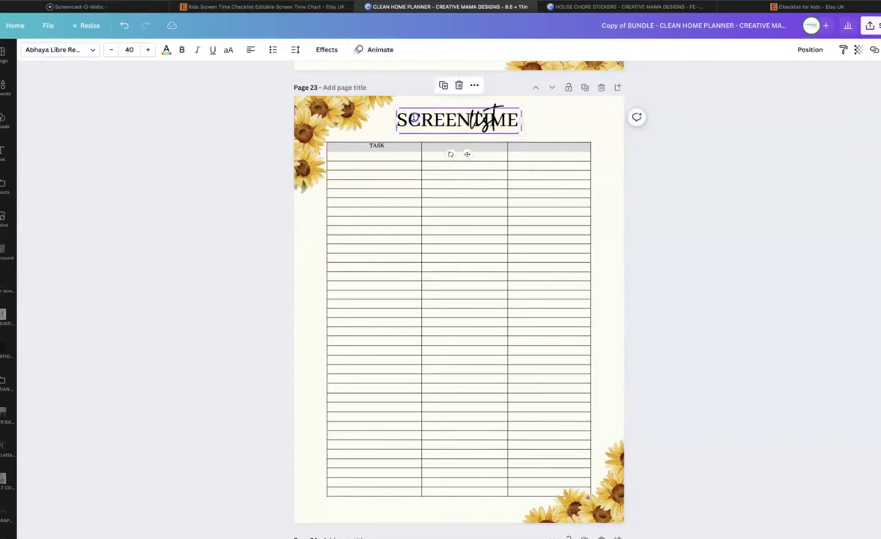
pyautogui.moveTo(415, 119); pyautogui.dragTo(380, 118)
pyautogui.moveTo(482, 119); pyautogui.dragTo(503, 119)
pyautogui.doubleClick(503, 120)
pyautogui.click(283, 7)
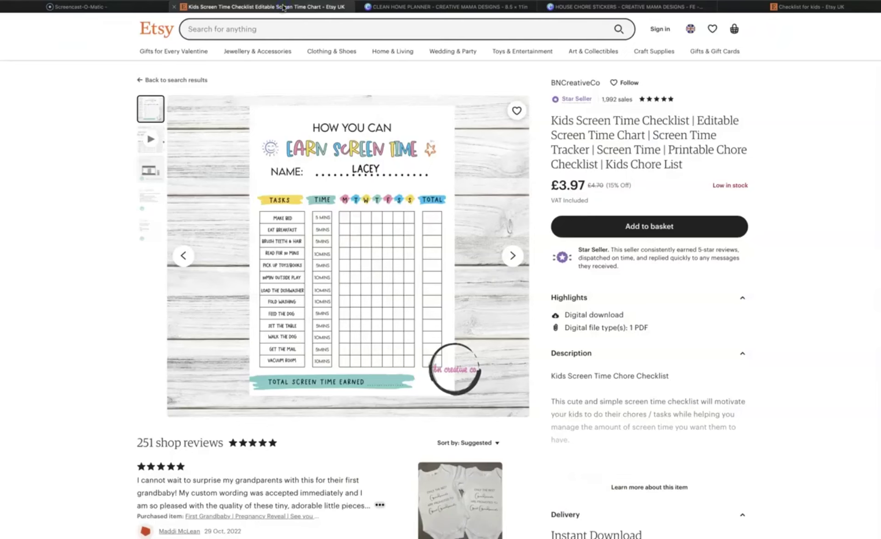
pyautogui.click(381, 9)
pyautogui.click(441, 123)
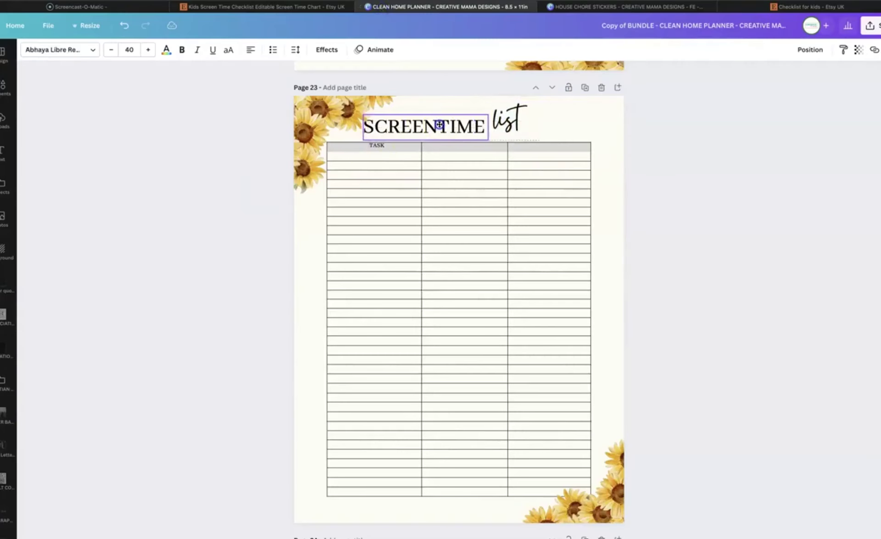
pyautogui.click(511, 120)
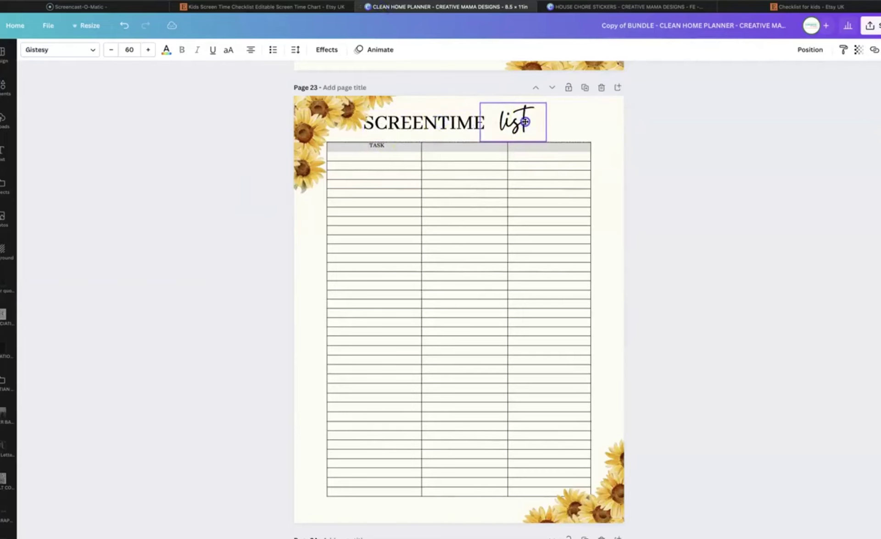
# Step: Replace the script word "list" in the title with "earning"
pyautogui.doubleClick(521, 121)
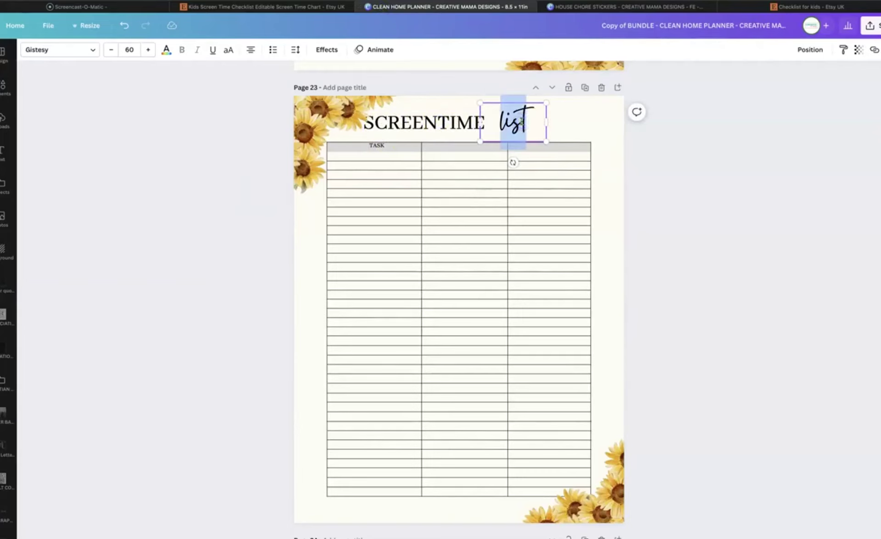
pyautogui.click(451, 123)
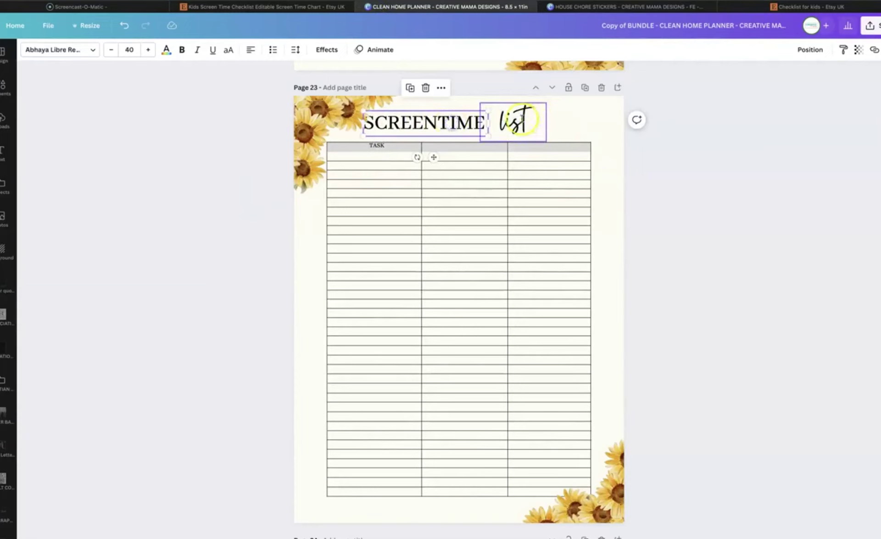
pyautogui.doubleClick(522, 118)
pyautogui.write('gaming')
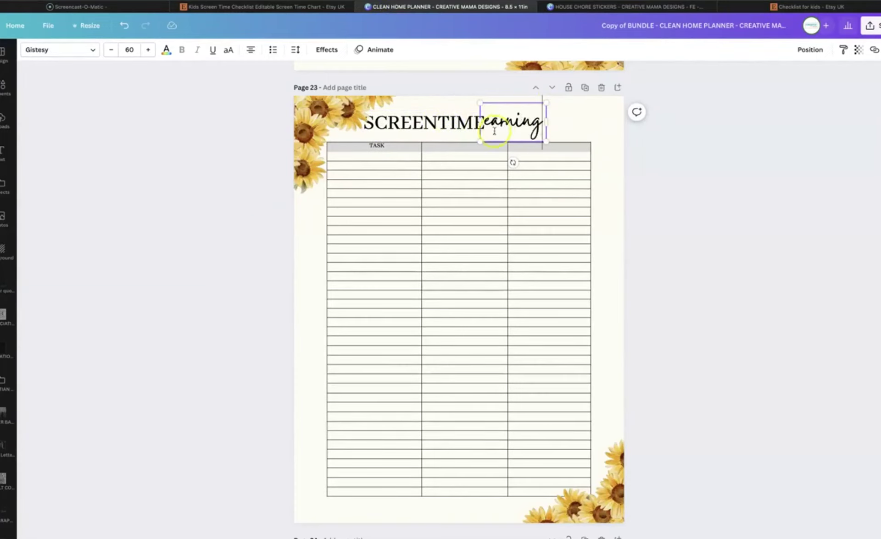
# Step: Replace "earning" in the title with "allowance" and widen its text box so the word fits on one line
pyautogui.doubleClick(498, 124)
pyautogui.write('allowance')
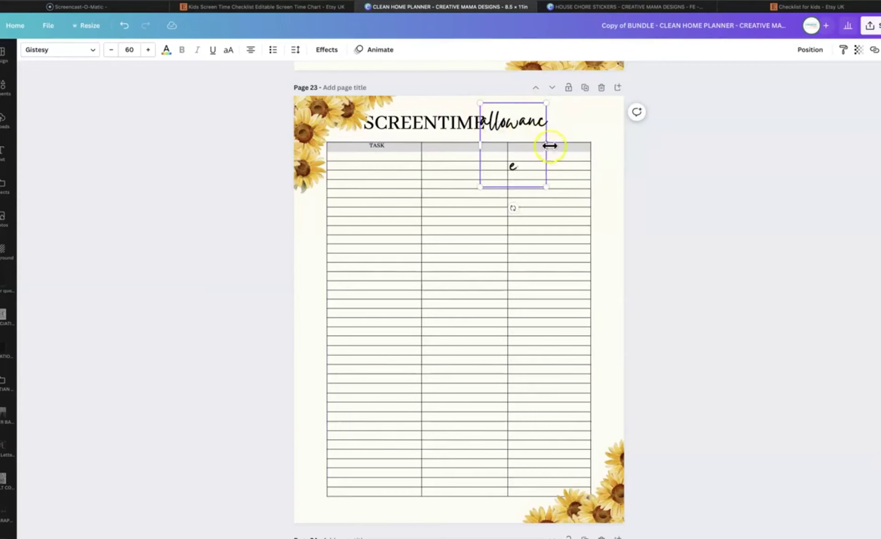
pyautogui.moveTo(546, 146); pyautogui.dragTo(577, 138)
pyautogui.click(616, 134)
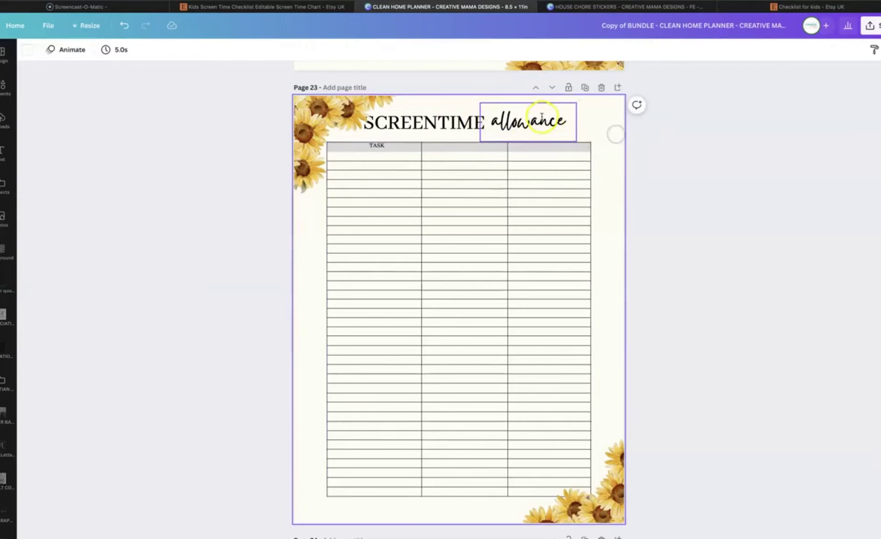
# Step: Nudge "allowance" slightly right and "SCREENTIME" slightly up to line up the two title words
pyautogui.click(520, 123)
pyautogui.moveTo(521, 123); pyautogui.dragTo(523, 122)
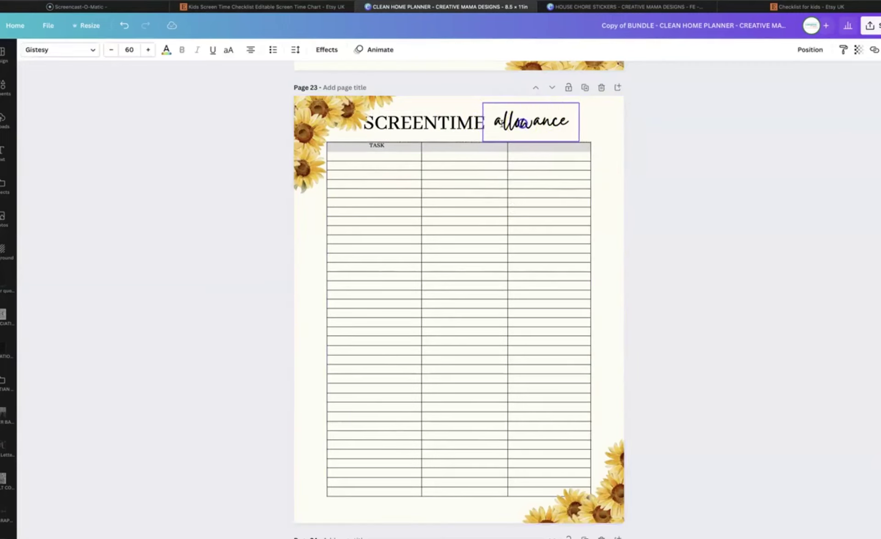
pyautogui.click(416, 124)
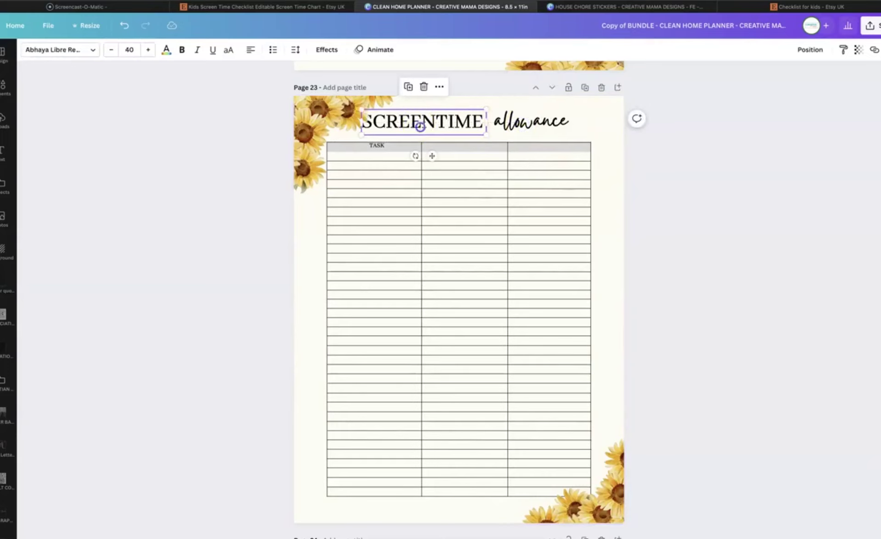
# Step: Select both title texts, "SCREENTIME" and "allowance", and group them
pyautogui.click(585, 123)
pyautogui.moveTo(572, 123); pyautogui.dragTo(428, 122)
pyautogui.click(589, 126)
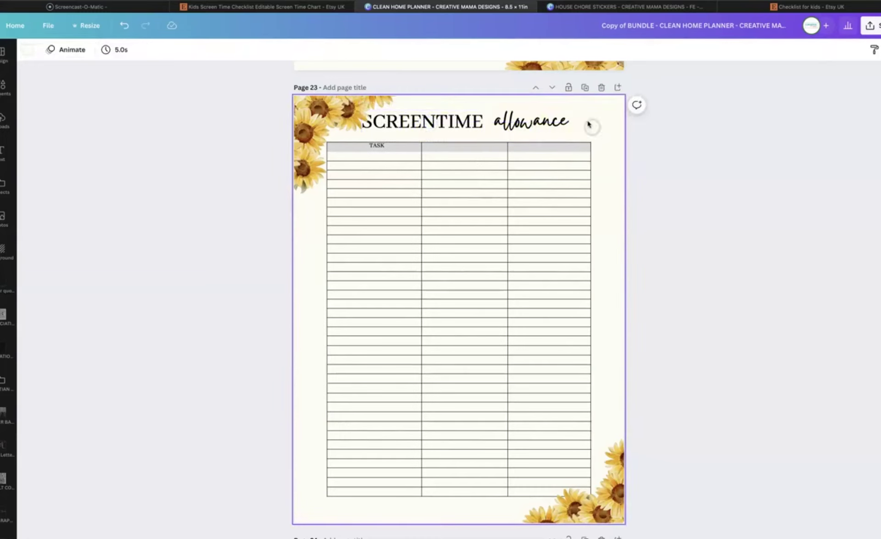
pyautogui.moveTo(583, 122); pyautogui.dragTo(433, 124)
pyautogui.moveTo(588, 129); pyautogui.dragTo(588, 124)
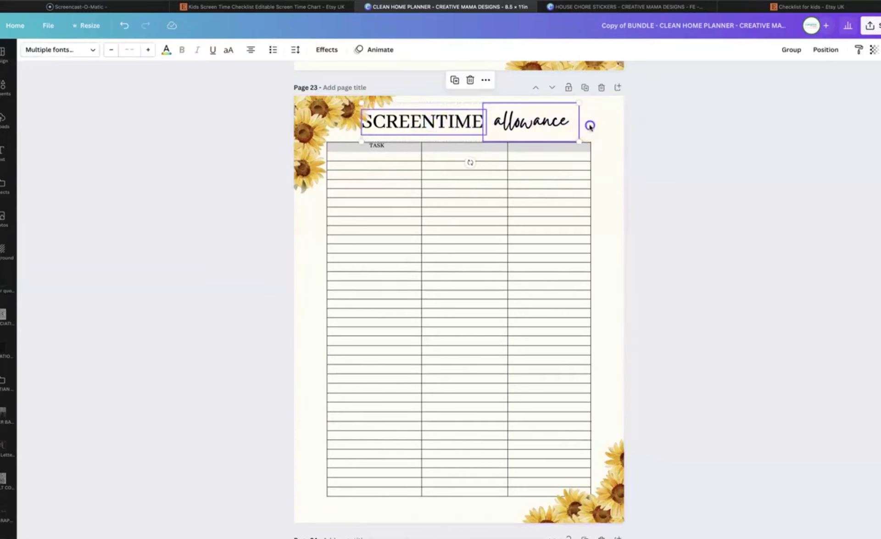
pyautogui.click(588, 125)
pyautogui.click(460, 127)
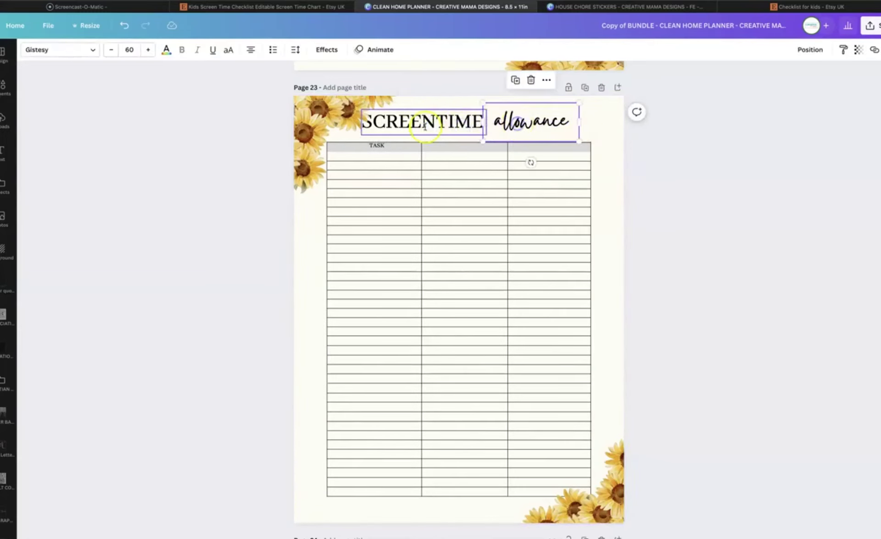
pyautogui.click(595, 125)
pyautogui.moveTo(595, 125); pyautogui.dragTo(441, 121)
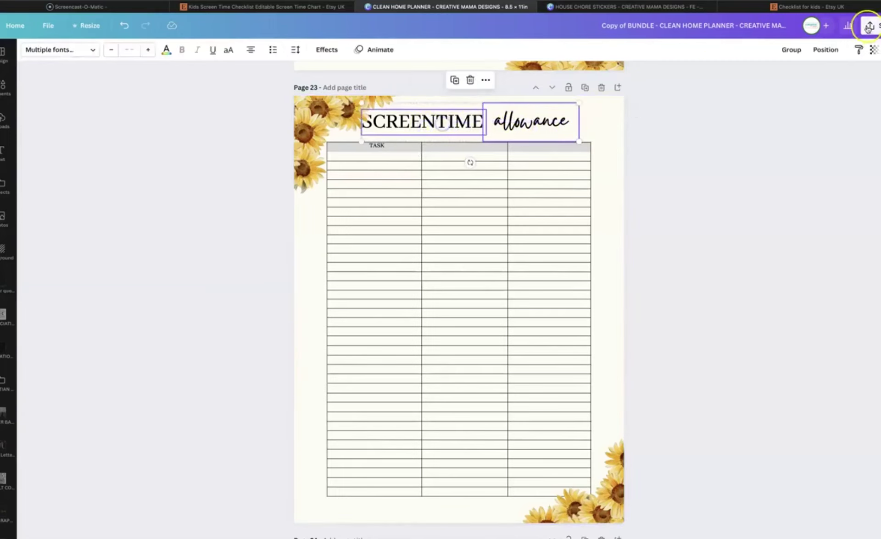
pyautogui.click(787, 50)
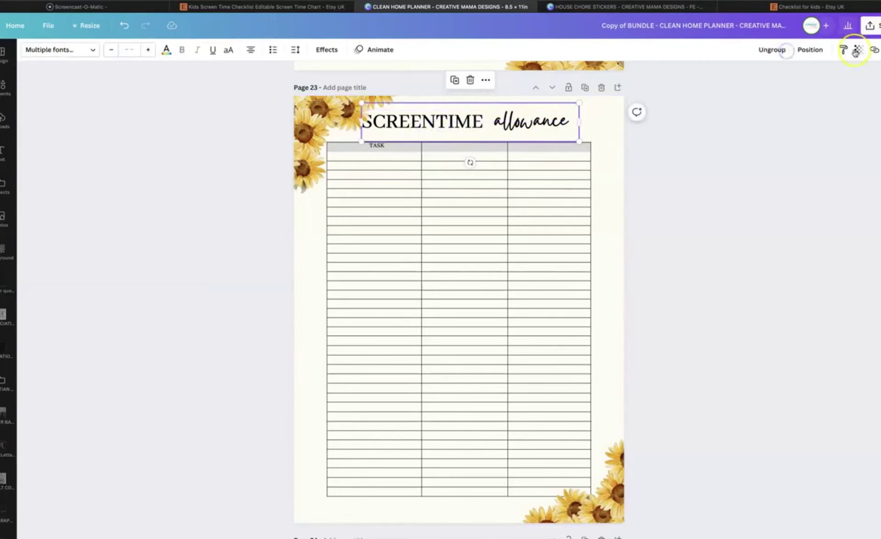
# Step: Center the grouped title horizontally on the page and ungroup it again
pyautogui.click(804, 52)
pyautogui.click(762, 133)
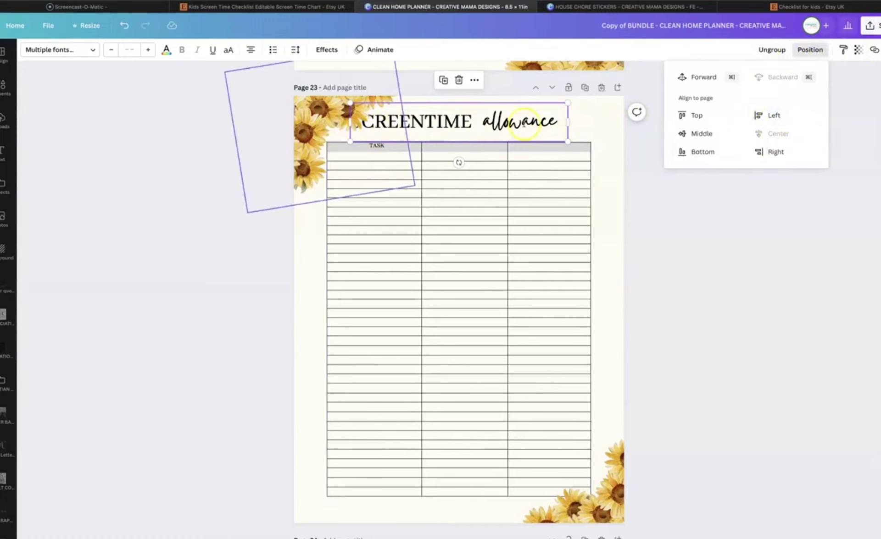
pyautogui.click(777, 48)
pyautogui.click(581, 130)
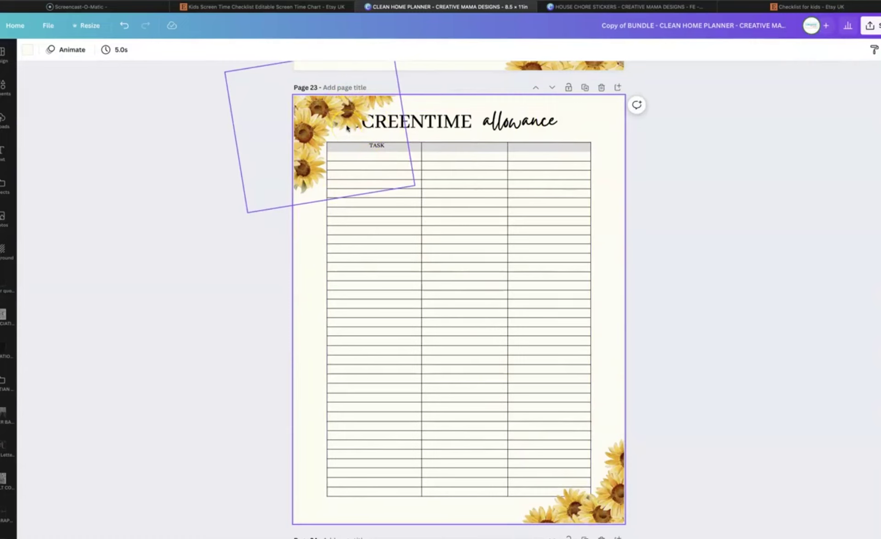
# Step: Nudge the "TASK" heading down slightly to center it vertically in the grey header cell
pyautogui.click(374, 149)
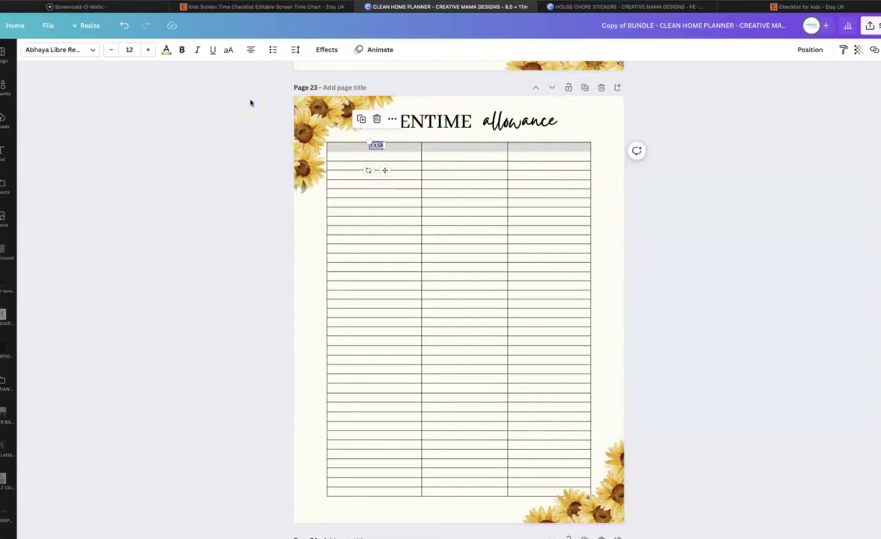
pyautogui.click(409, 137)
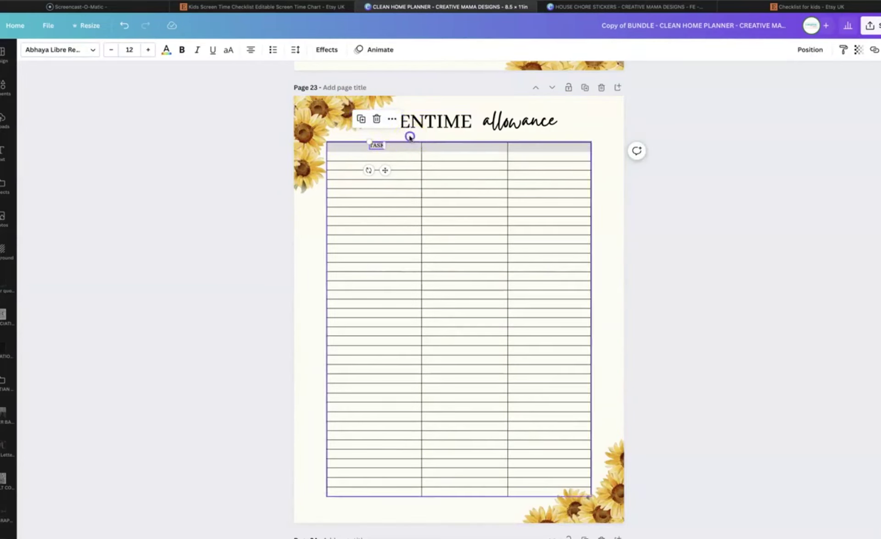
pyautogui.click(384, 147)
pyautogui.click(419, 133)
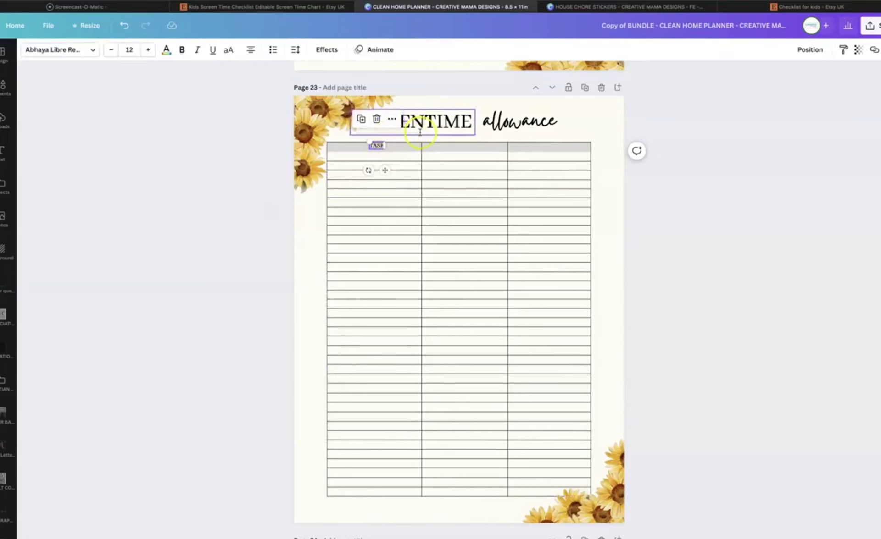
pyautogui.click(360, 149)
pyautogui.click(376, 146)
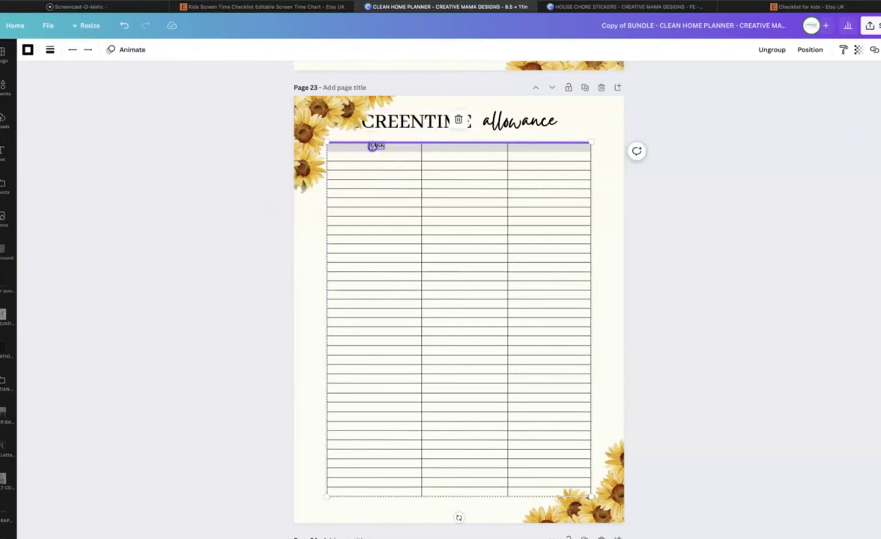
pyautogui.click(448, 146)
pyautogui.click(377, 146)
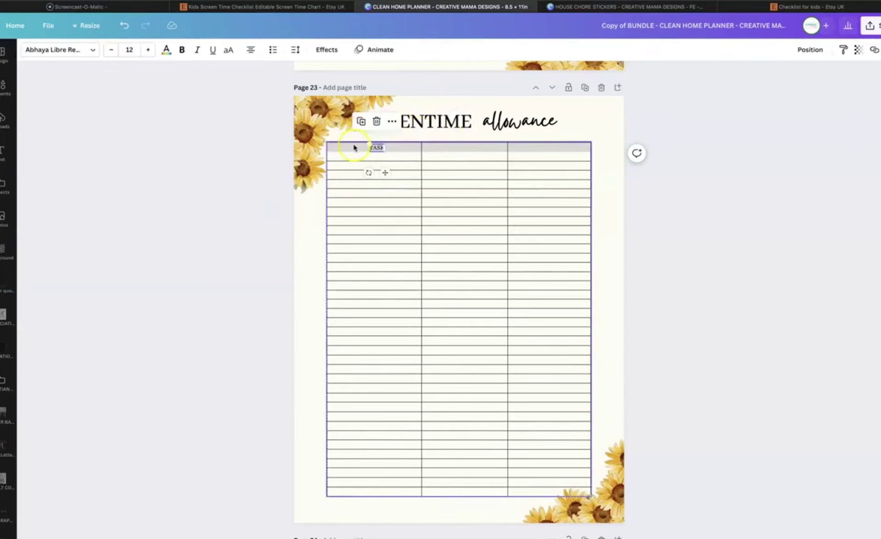
pyautogui.click(393, 159)
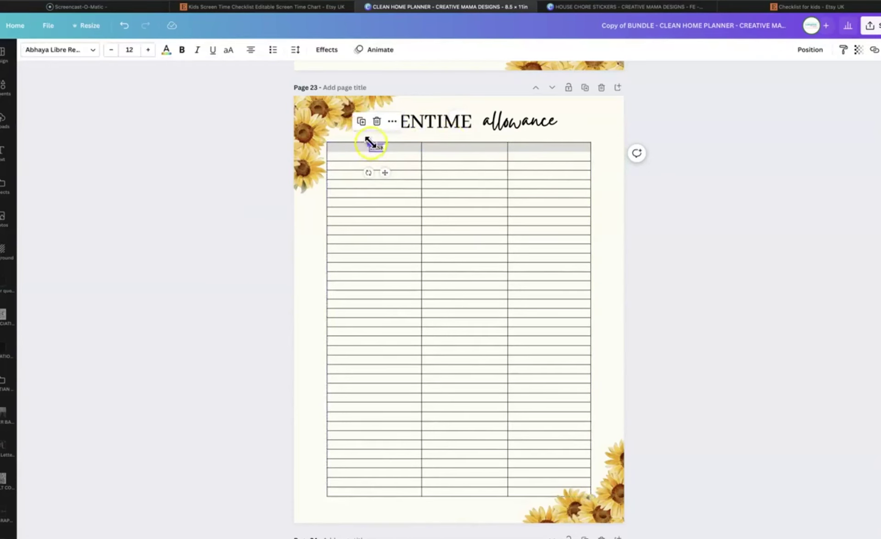
# Step: Check the Etsy listing's columns, return to Canva, try to shift the table's second column divider left, and undo the move
pyautogui.click(257, 6)
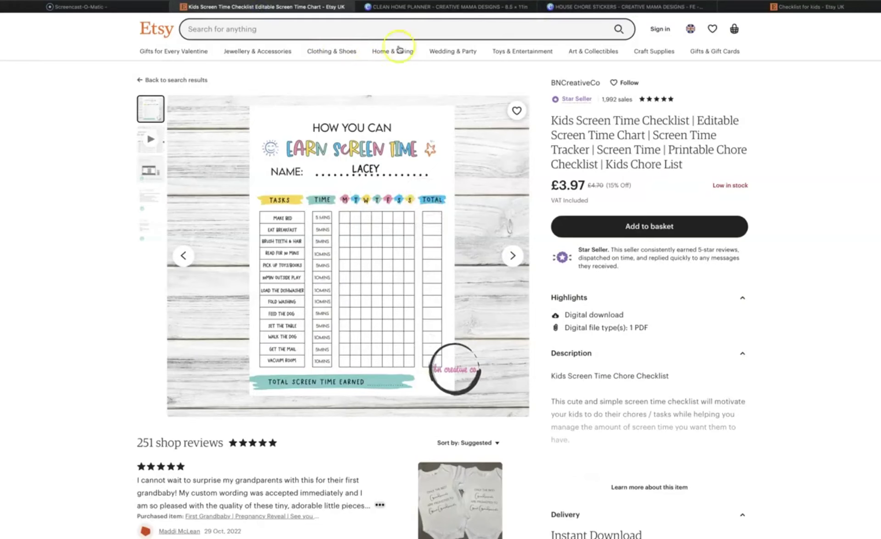
pyautogui.click(413, 7)
pyautogui.click(466, 188)
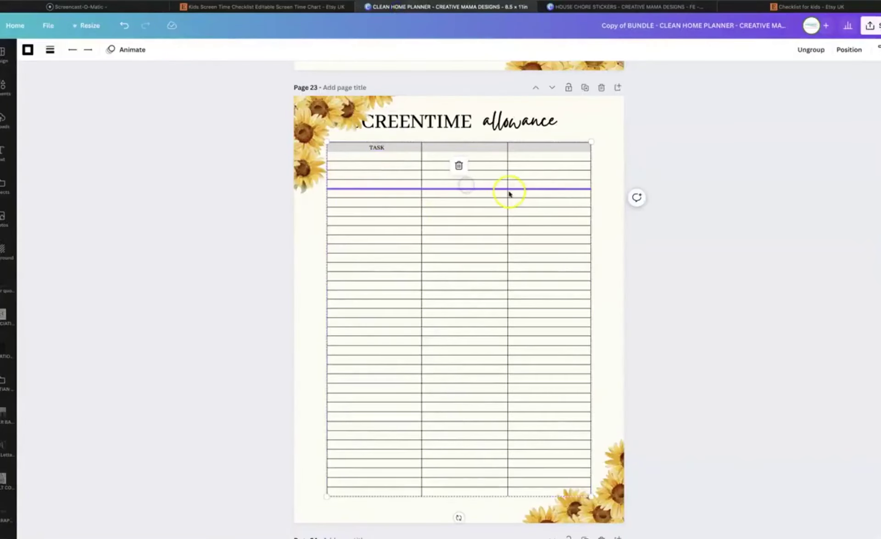
pyautogui.click(506, 195)
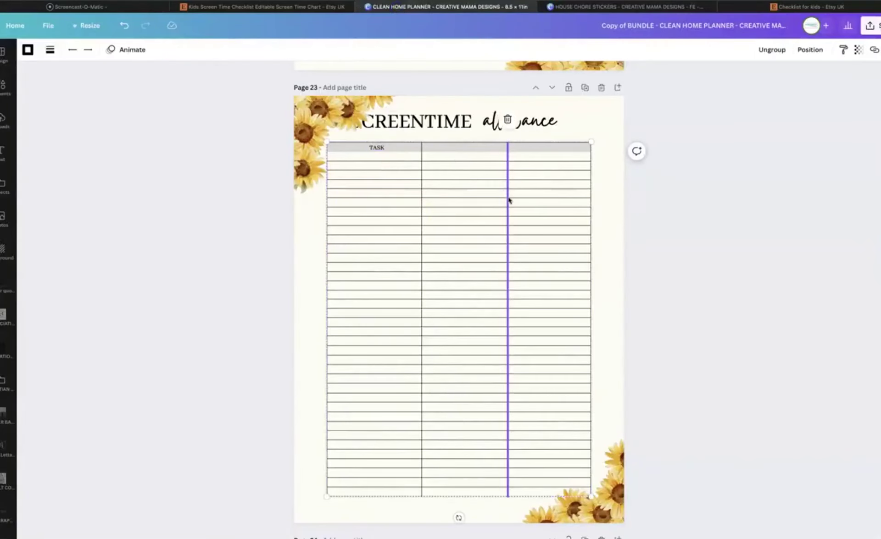
pyautogui.moveTo(508, 198); pyautogui.dragTo(491, 198)
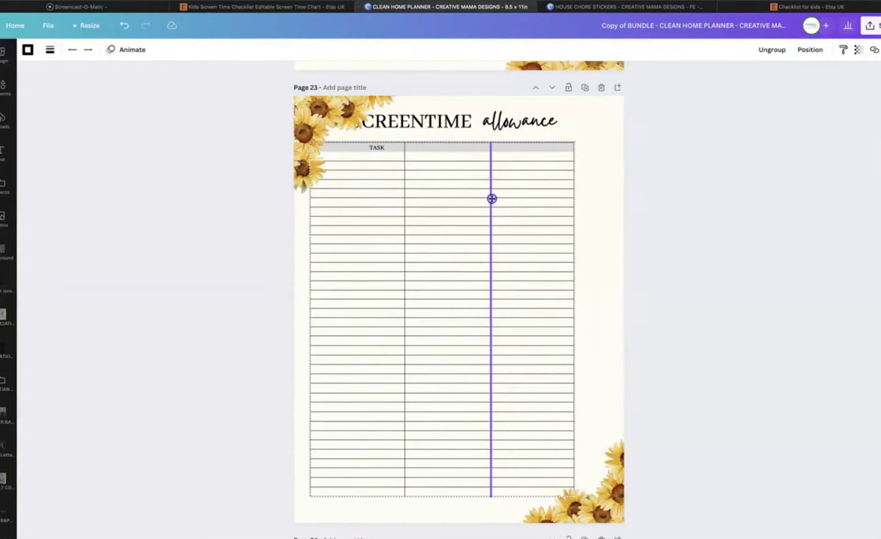
pyautogui.click(129, 29)
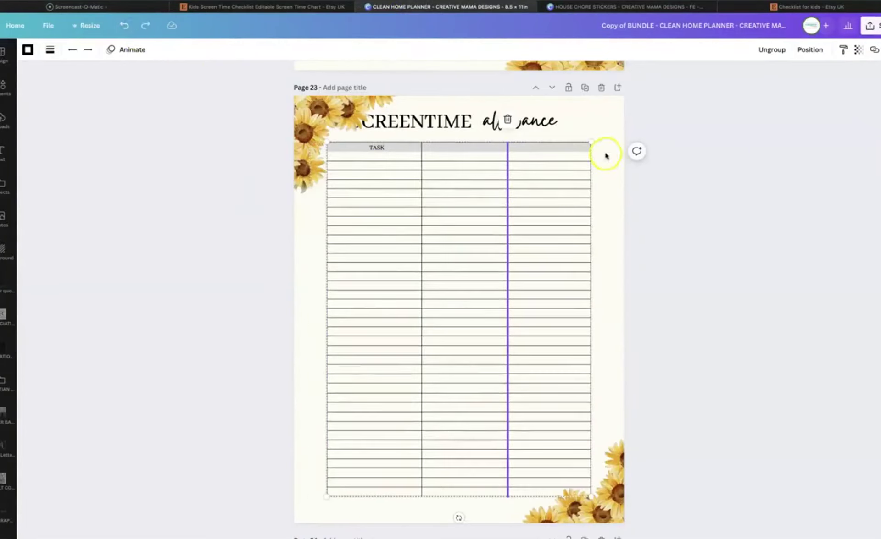
# Step: Ungroup the table lines, move the second column divider left, and place a duplicate of it further right to create a fourth column
pyautogui.click(775, 52)
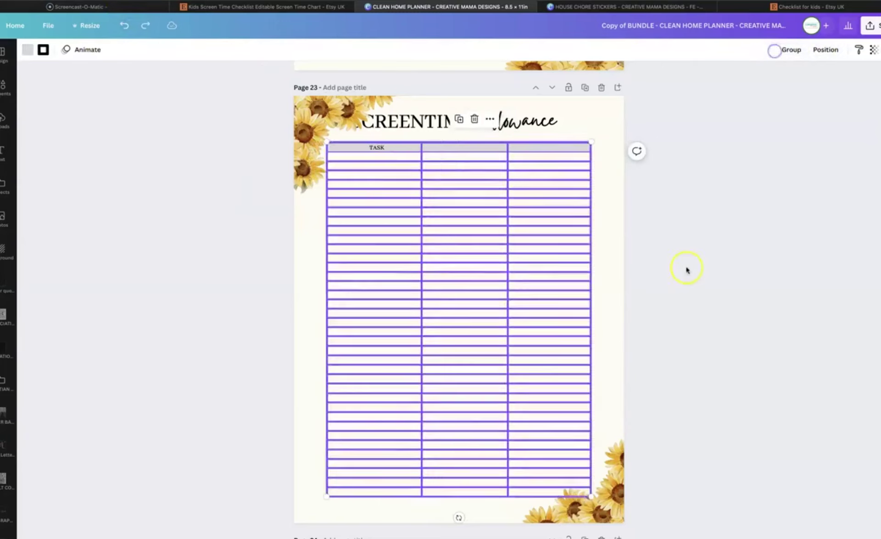
pyautogui.click(690, 306)
pyautogui.moveTo(508, 296); pyautogui.dragTo(478, 292)
pyautogui.moveTo(436, 167); pyautogui.dragTo(371, 146)
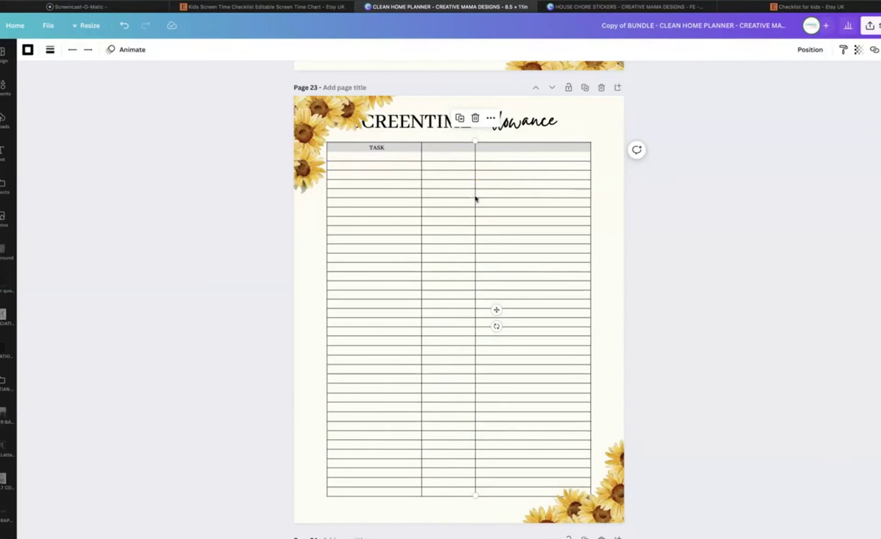
pyautogui.hotkey('ctrl', 'd')
pyautogui.moveTo(497, 203); pyautogui.dragTo(535, 199)
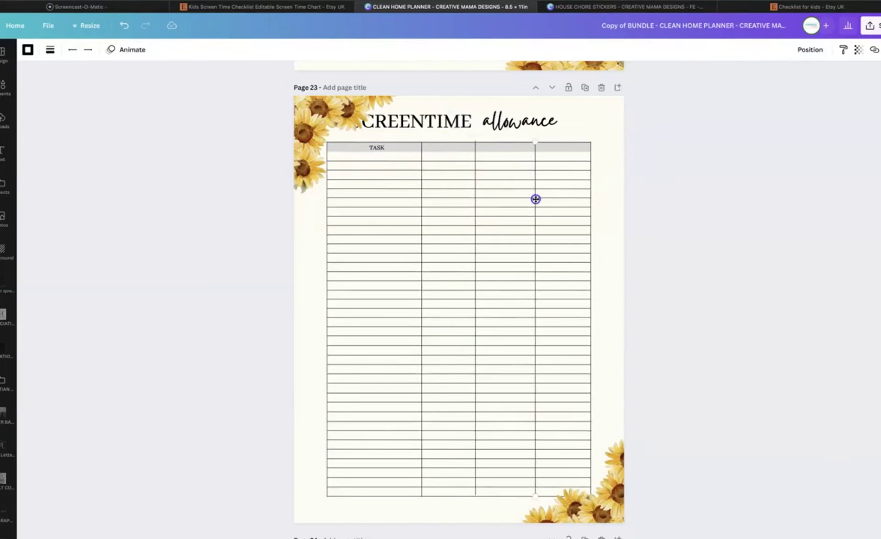
# Step: Duplicate the "TASK" heading and place the copy in the second column's header cell
pyautogui.click(380, 148)
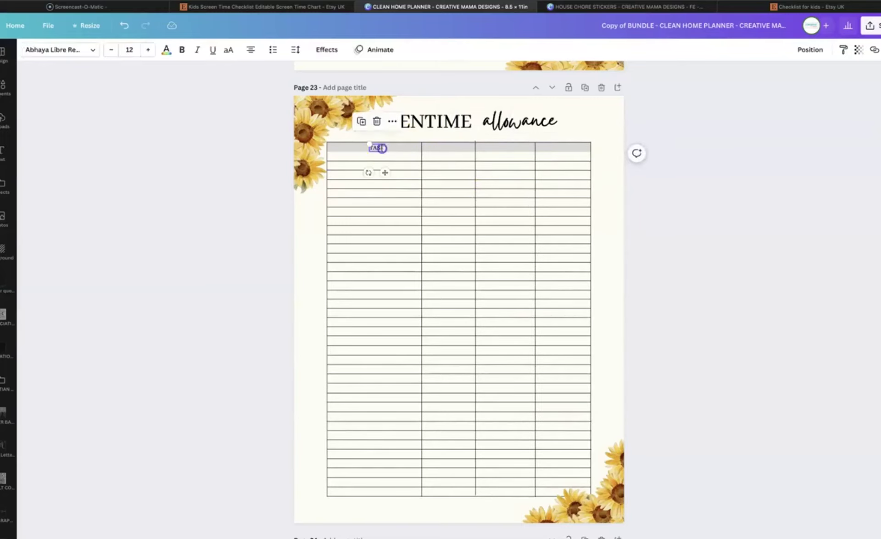
pyautogui.hotkey('ctrl', 'd')
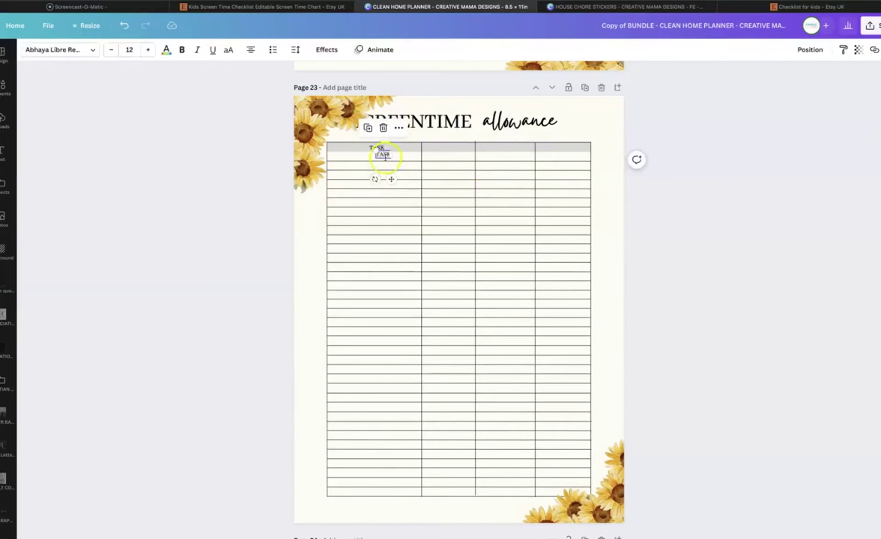
pyautogui.click(599, 247)
pyautogui.moveTo(386, 155); pyautogui.dragTo(448, 147)
# Step: Set the first column's "TASK" heading to font size 14 and recenter it vertically in its header cell
pyautogui.click(378, 146)
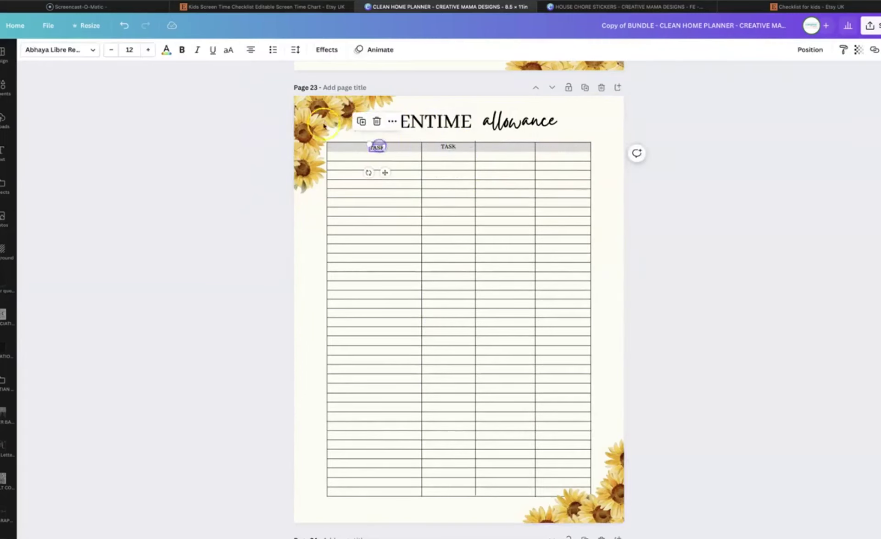
pyautogui.click(148, 50)
pyautogui.click(147, 50)
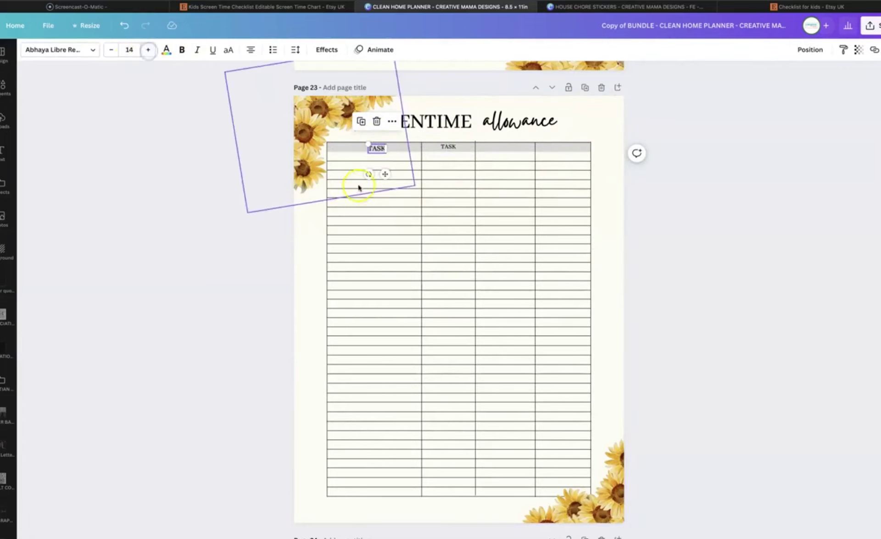
pyautogui.doubleClick(374, 151)
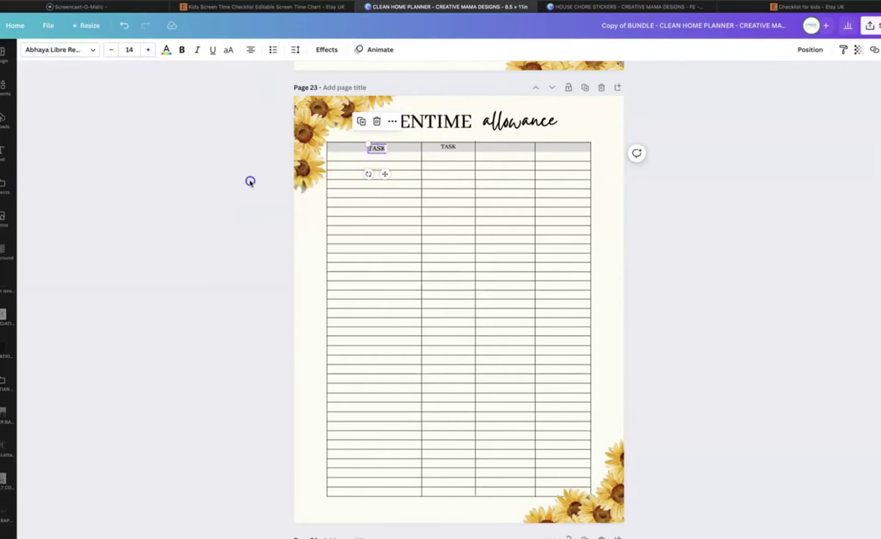
pyautogui.click(250, 182)
pyautogui.doubleClick(377, 148)
pyautogui.click(387, 152)
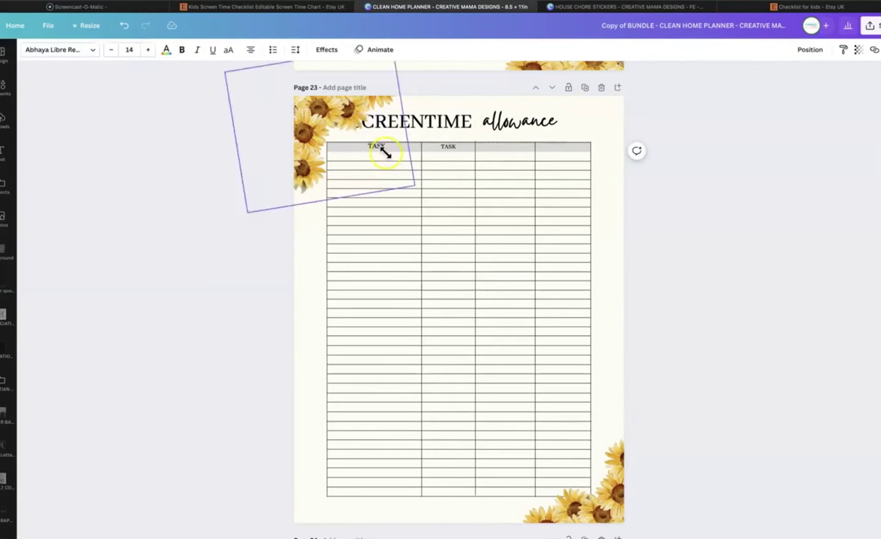
pyautogui.moveTo(380, 152); pyautogui.dragTo(380, 151)
# Step: Set the second column's heading to font size 14 and change its text to "TIME EARNED"
pyautogui.click(443, 146)
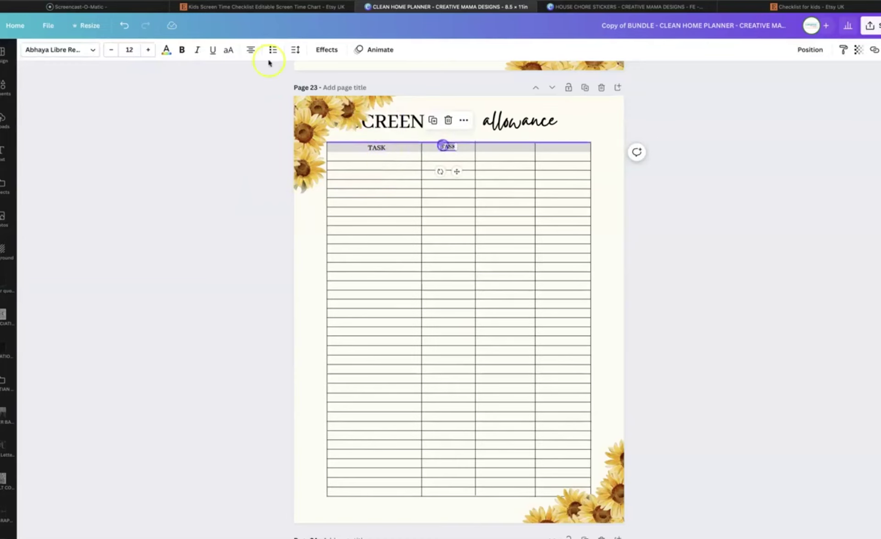
pyautogui.click(133, 49)
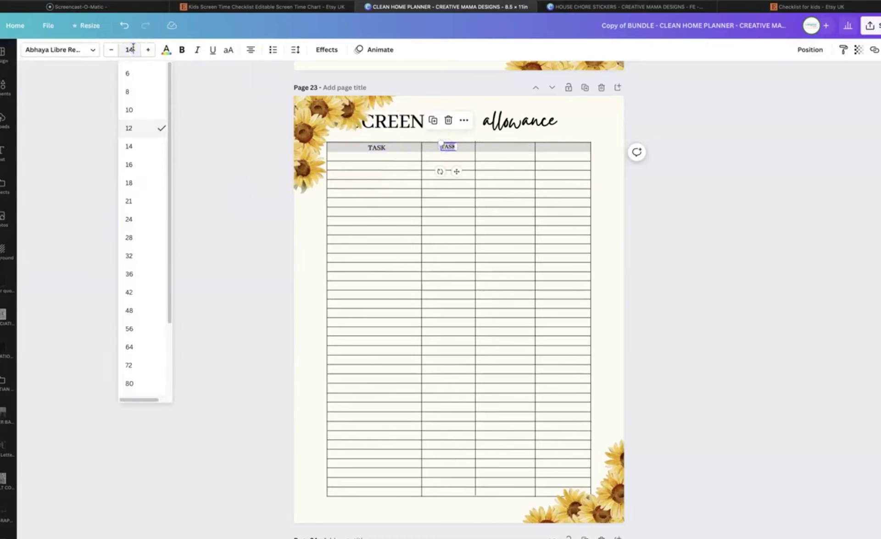
pyautogui.write('14')
pyautogui.press('Return')
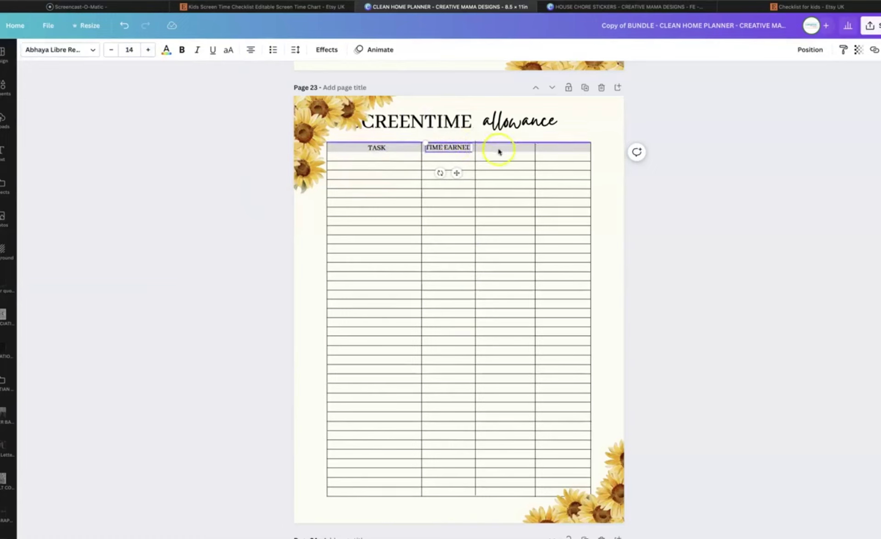
pyautogui.click(435, 196)
# Step: Duplicate the "TIME EARNED" heading and place the copy in the third column's header cell
pyautogui.click(439, 149)
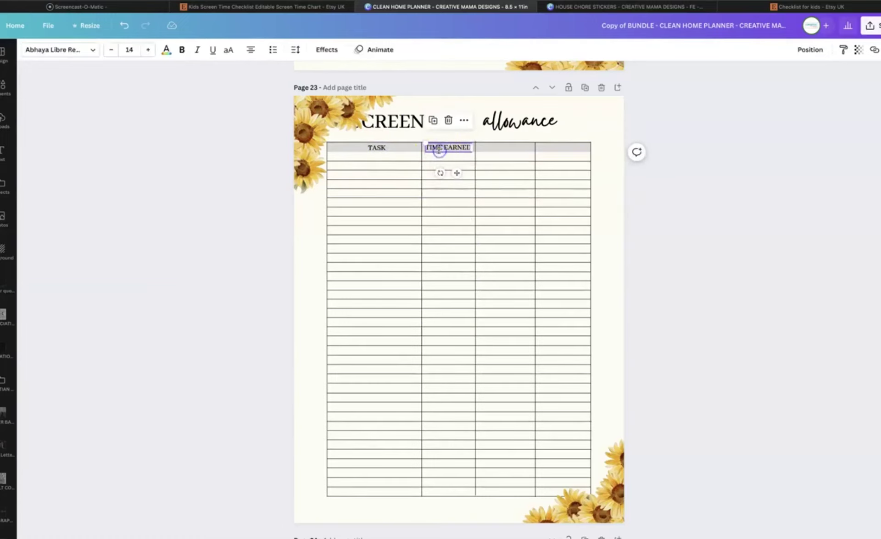
pyautogui.hotkey('ctrl', 'd')
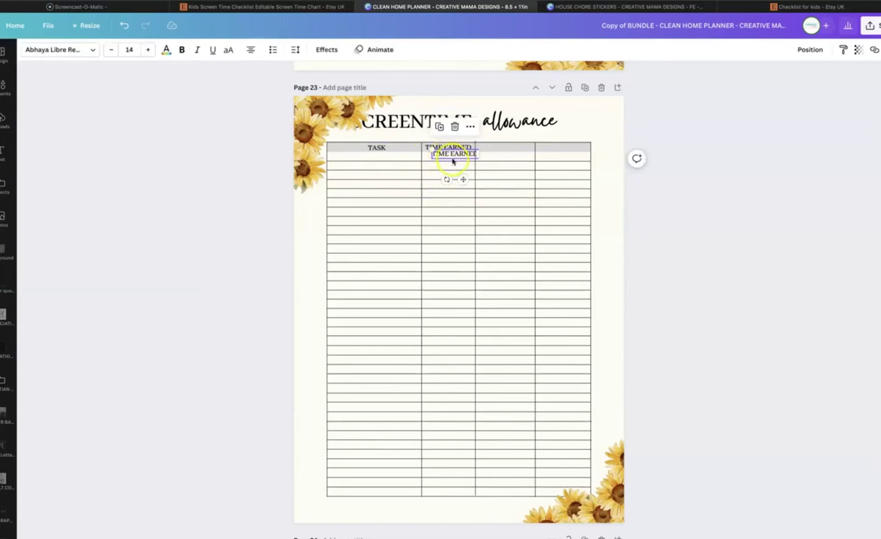
pyautogui.moveTo(452, 162); pyautogui.dragTo(501, 148)
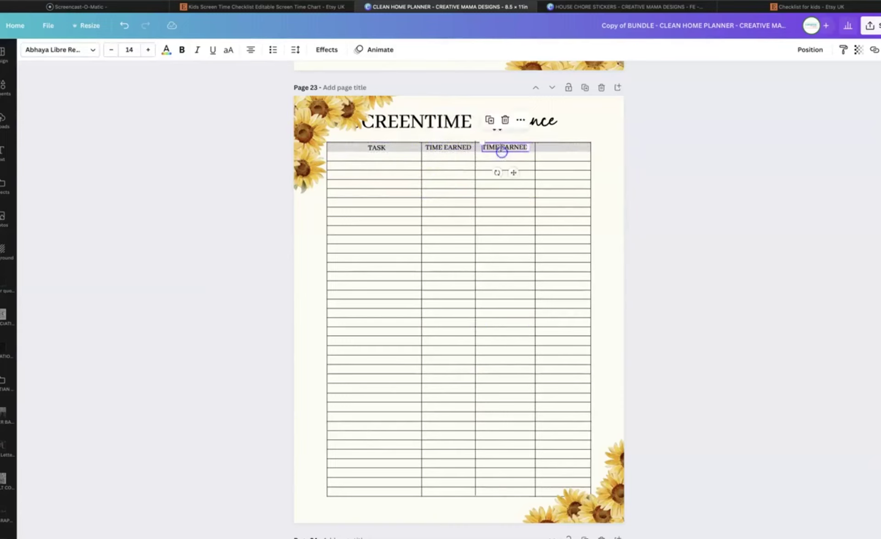
pyautogui.doubleClick(501, 147)
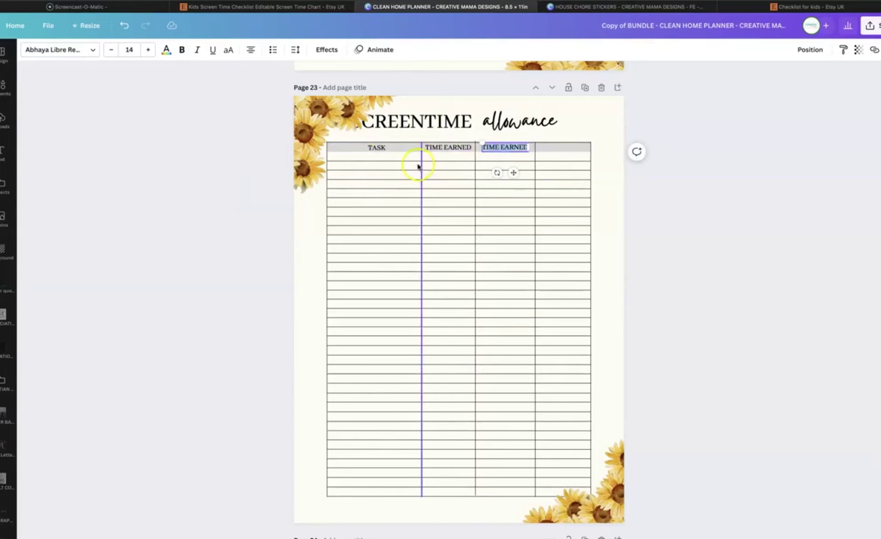
# Step: Narrow the first two columns by shifting their dividers left, and recenter the "TASK" and "TIME EARNED" headings within them
pyautogui.doubleClick(378, 149)
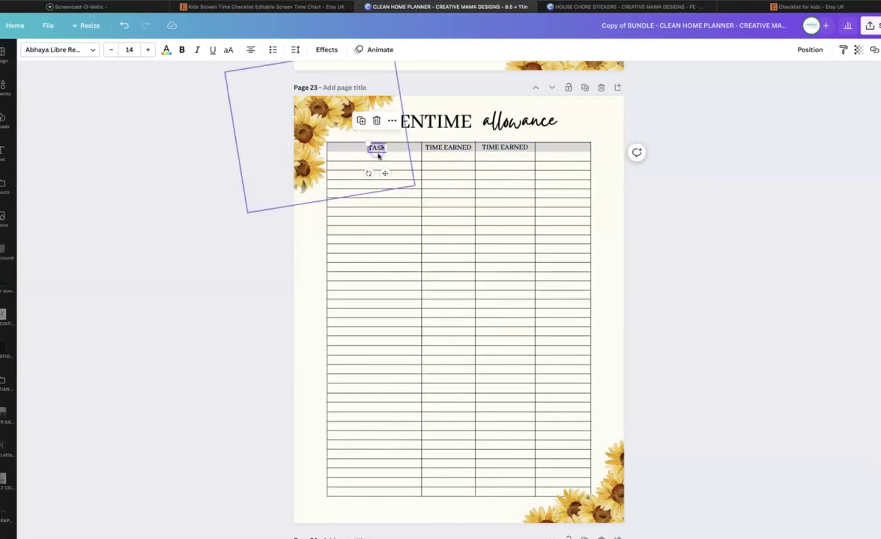
pyautogui.click(380, 146)
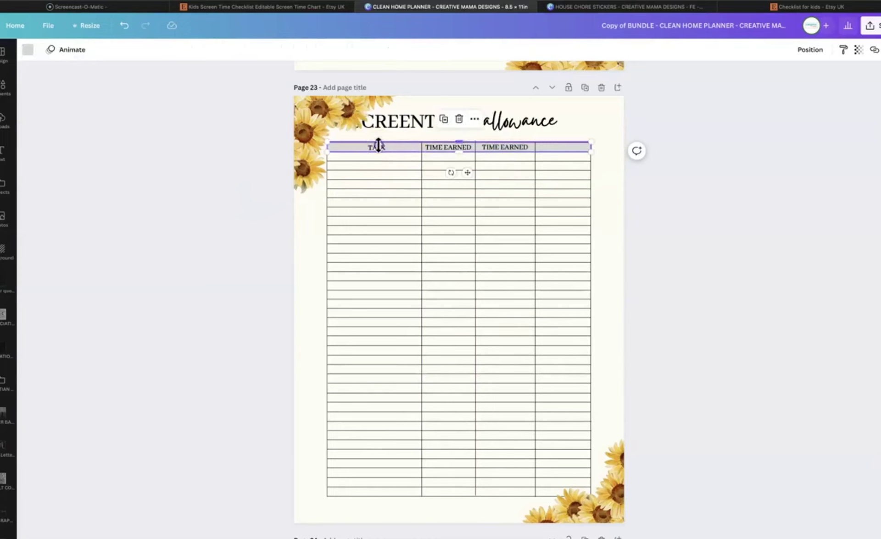
pyautogui.click(379, 147)
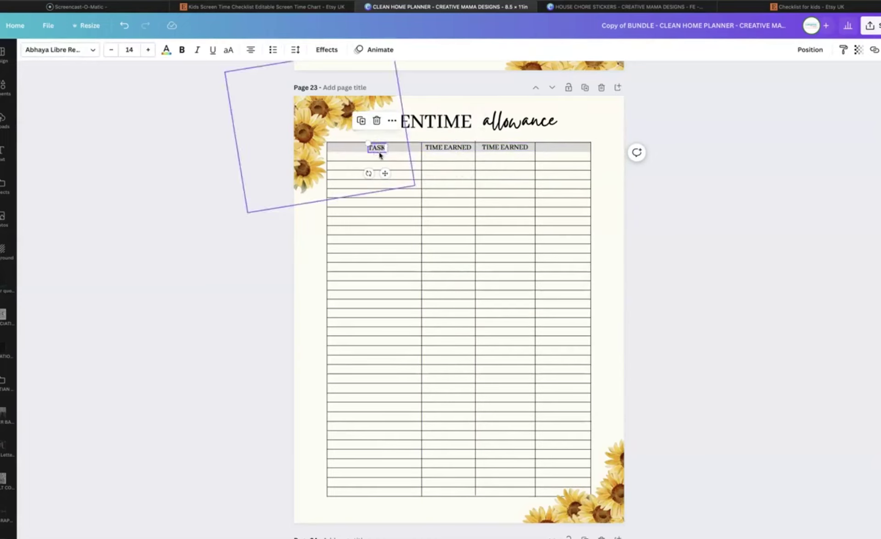
pyautogui.moveTo(379, 149); pyautogui.dragTo(352, 152)
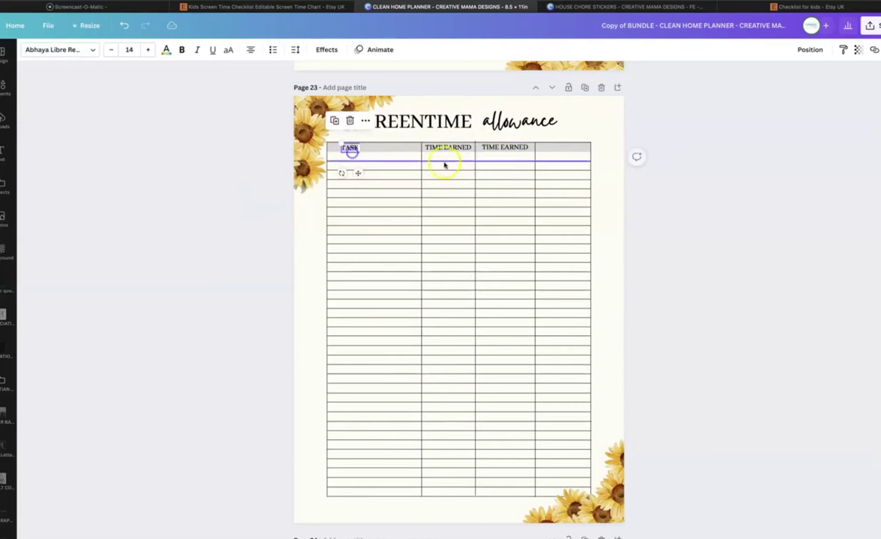
pyautogui.click(421, 177)
pyautogui.moveTo(421, 177); pyautogui.dragTo(395, 175)
pyautogui.click(358, 147)
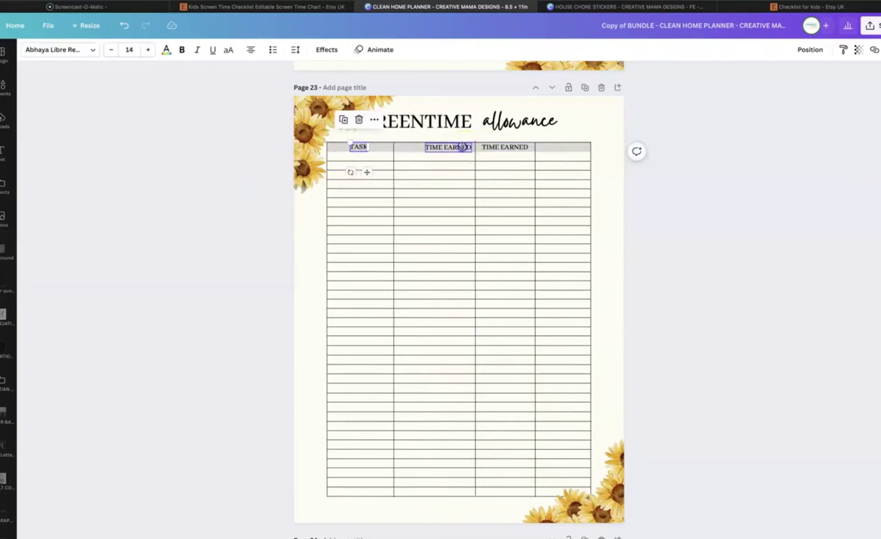
pyautogui.moveTo(461, 148); pyautogui.dragTo(445, 160)
pyautogui.click(475, 160)
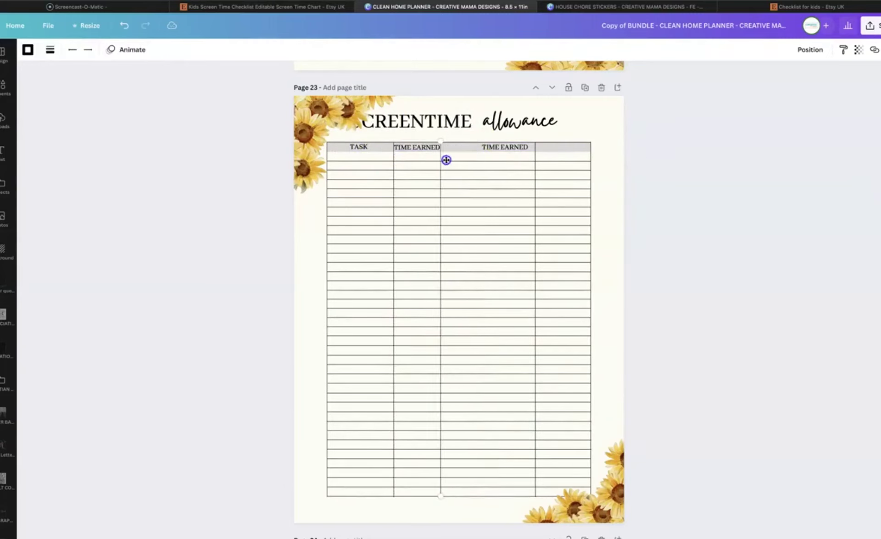
# Step: Check the weekday columns in the Etsy listing, return to Canva, and replace the third column's heading with "M T W T F S S"
pyautogui.click(505, 147)
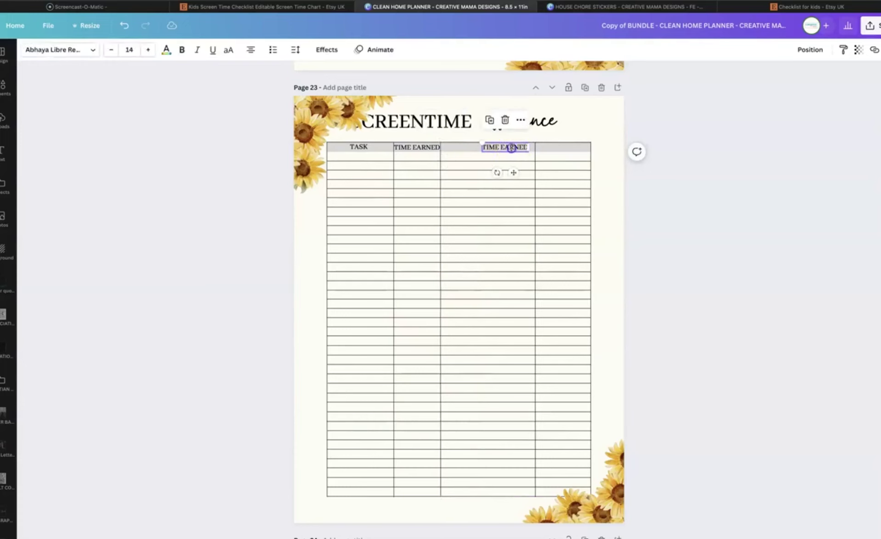
pyautogui.click(306, 7)
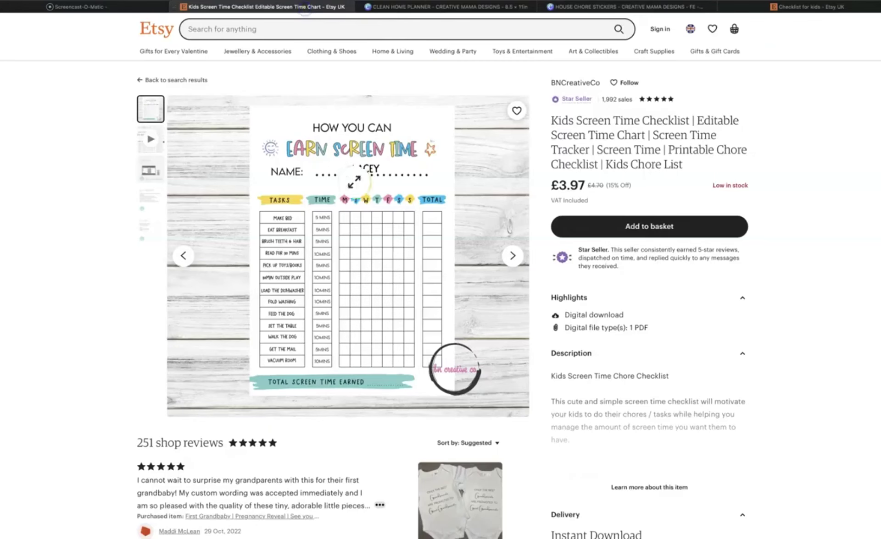
pyautogui.click(401, 7)
pyautogui.write('N')
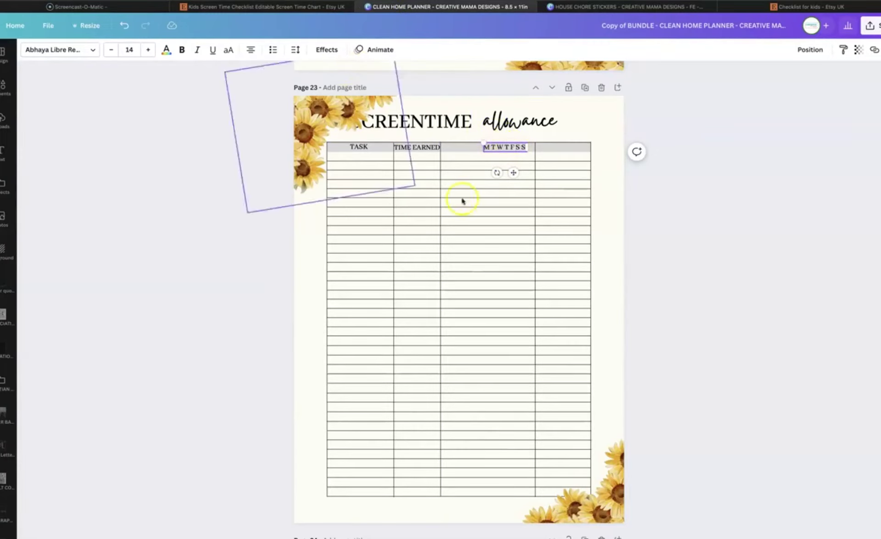
# Step: Increase the letter spacing of the weekday heading and position it so the letters span the third column's width
pyautogui.click(295, 52)
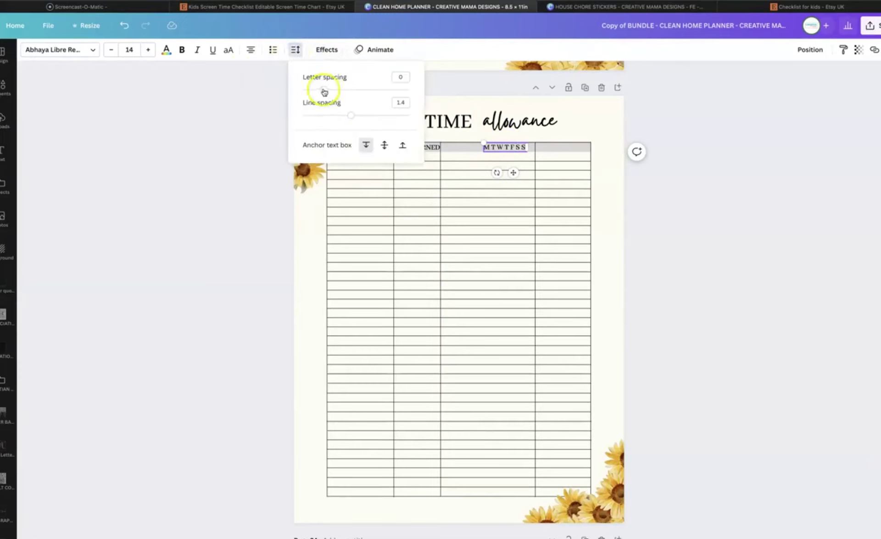
pyautogui.moveTo(328, 89); pyautogui.dragTo(356, 90)
pyautogui.click(469, 152)
pyautogui.moveTo(469, 153); pyautogui.dragTo(472, 152)
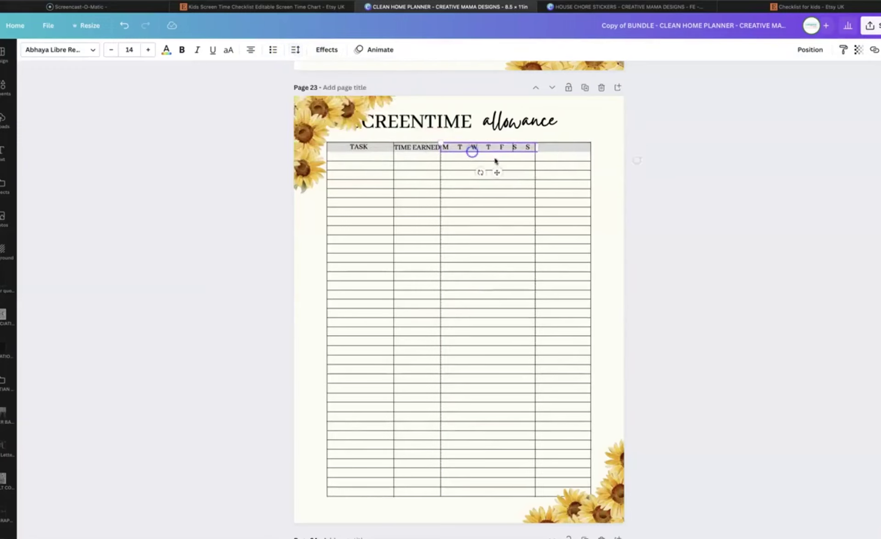
# Step: Check the Etsy listing's last column, return to Canva, and duplicate the second column's "TIME EARNED" heading
pyautogui.click(567, 158)
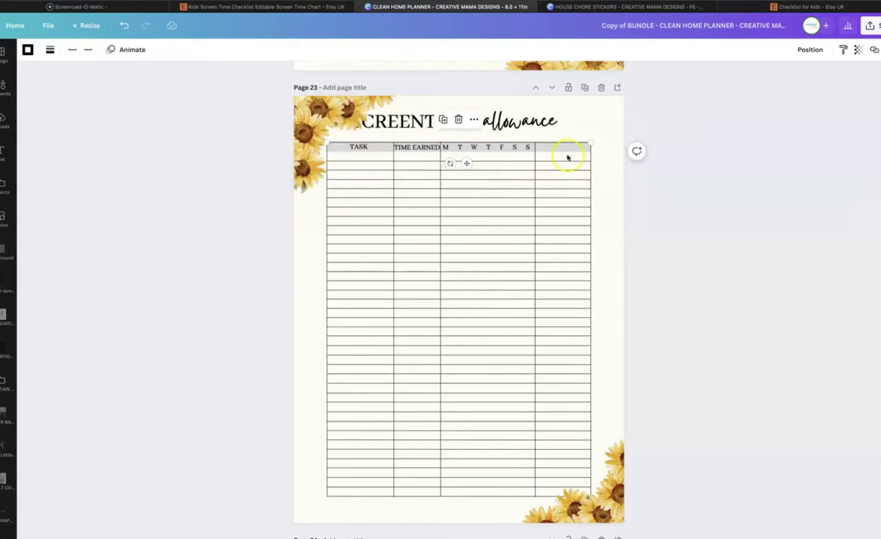
pyautogui.click(280, 7)
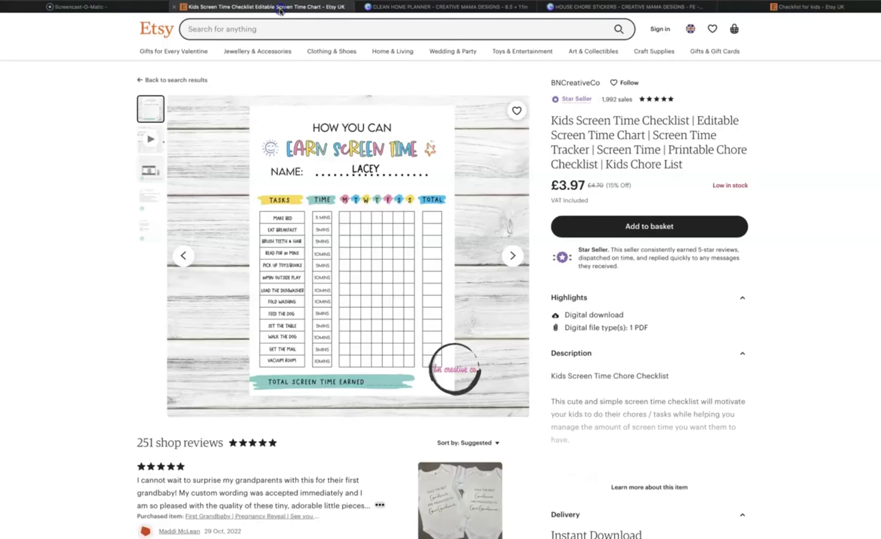
pyautogui.click(394, 7)
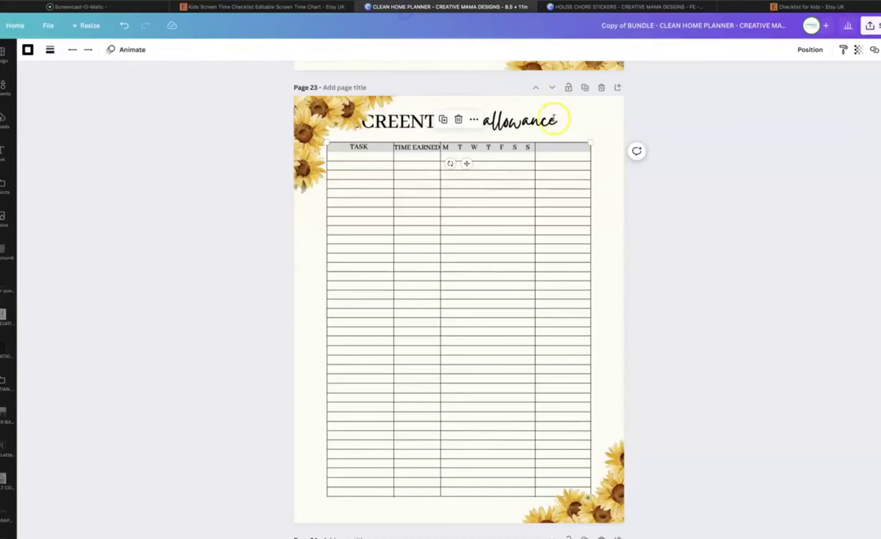
pyautogui.click(431, 146)
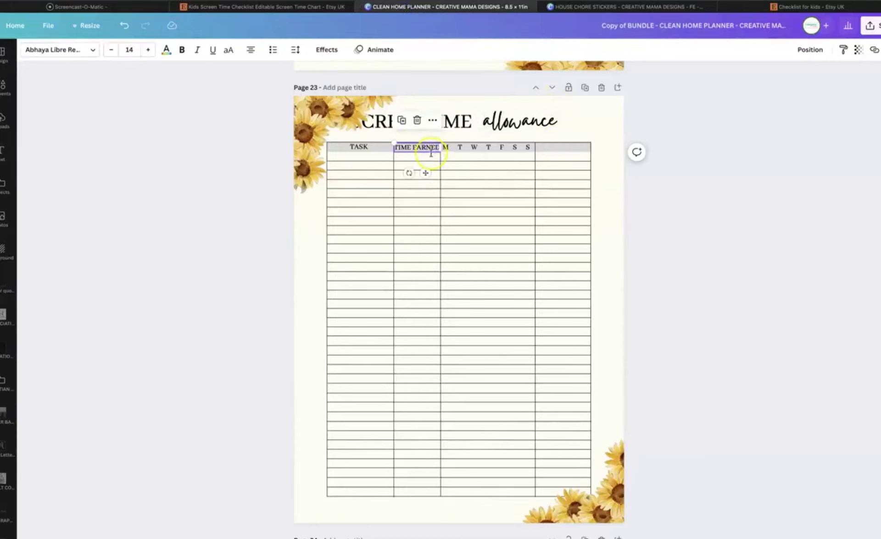
pyautogui.hotkey('ctrl', 'd')
pyautogui.moveTo(431, 161); pyautogui.dragTo(551, 154)
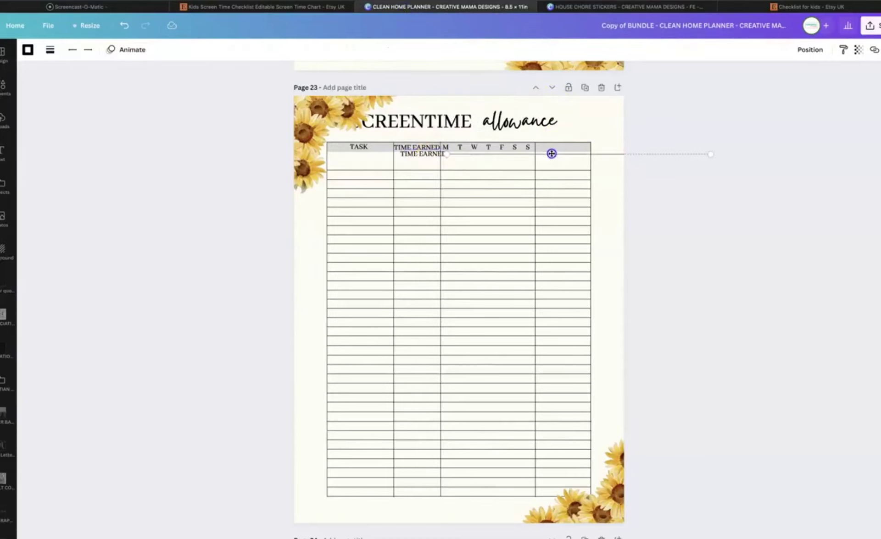
pyautogui.click(125, 25)
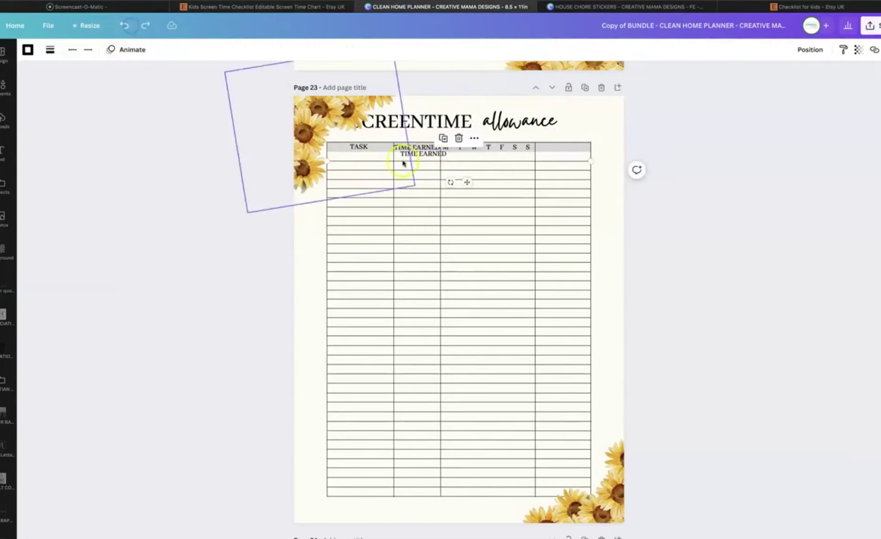
pyautogui.click(430, 155)
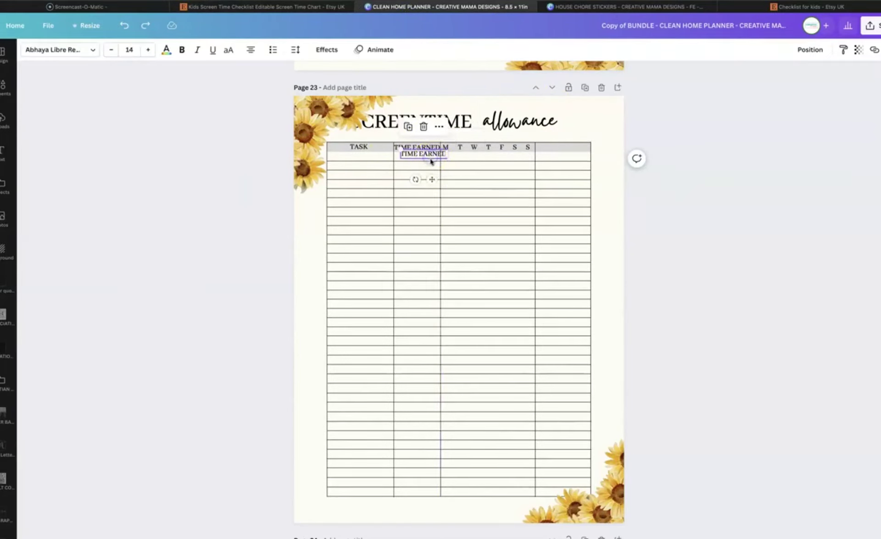
pyautogui.click(403, 169)
pyautogui.click(479, 161)
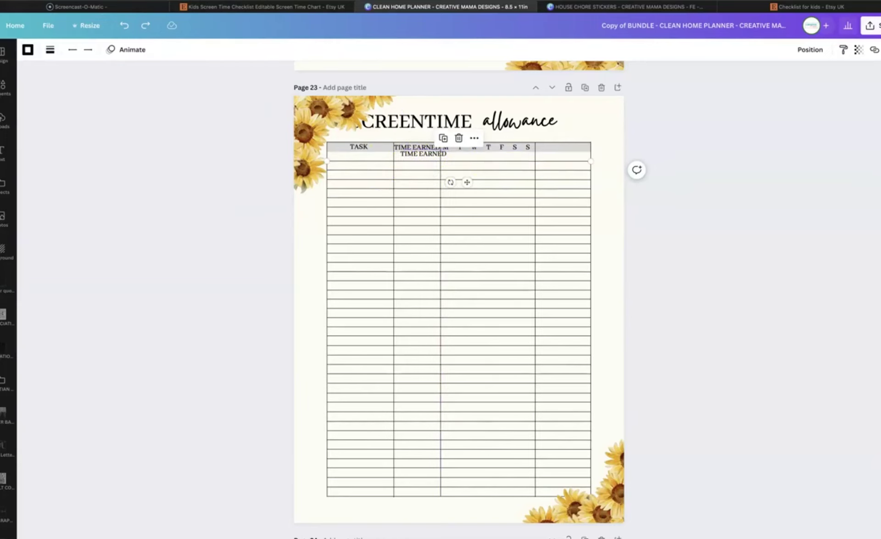
pyautogui.click(736, 99)
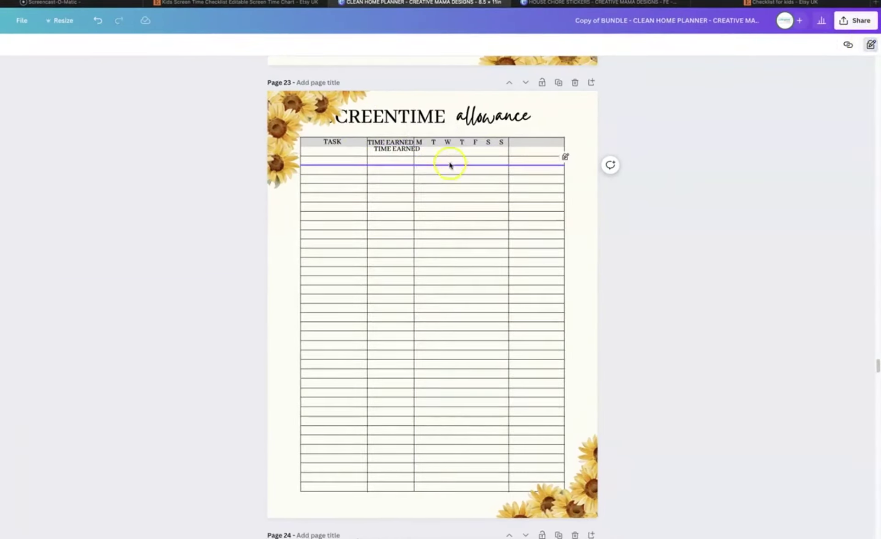
# Step: Move the duplicated "TIME EARNED" heading into the last column's header and replace its text with "TOTAL"
pyautogui.click(394, 149)
pyautogui.moveTo(393, 149); pyautogui.dragTo(534, 146)
pyautogui.click(577, 157)
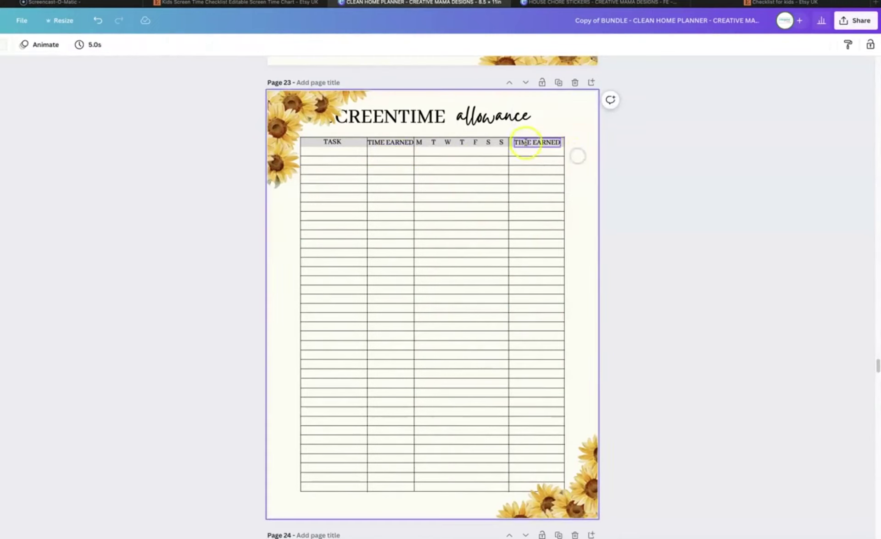
pyautogui.click(534, 142)
pyautogui.write('TOTAL')
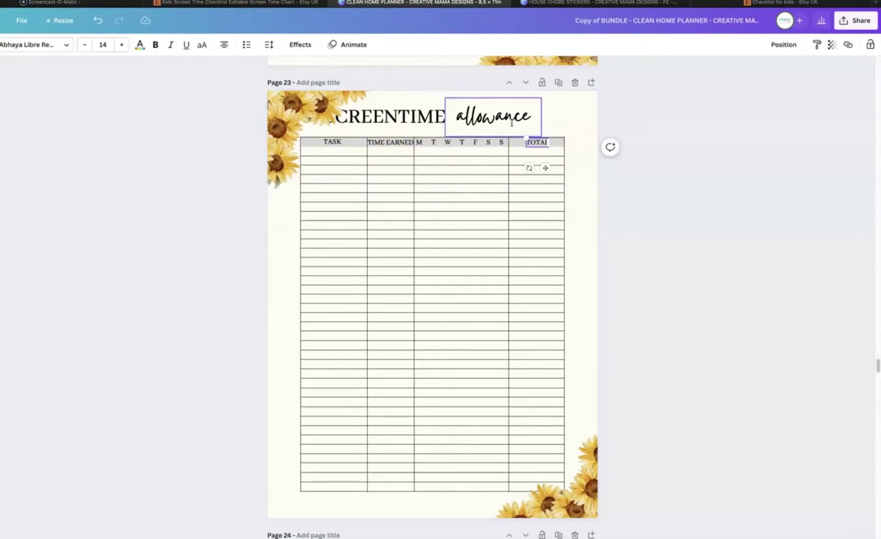
pyautogui.click(463, 175)
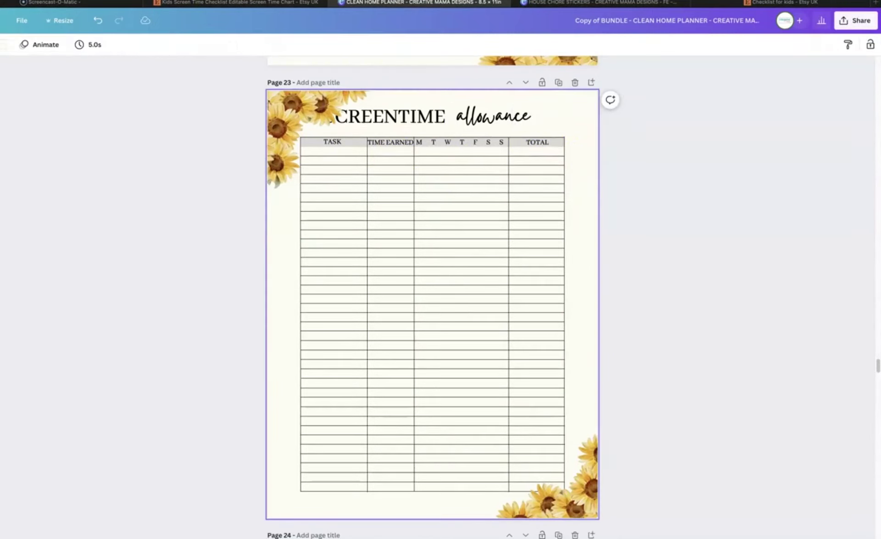
# Step: Duplicate the divider after the "TIME EARNED" column and place copies across the weekday column from "M" to "F"
pyautogui.click(413, 212)
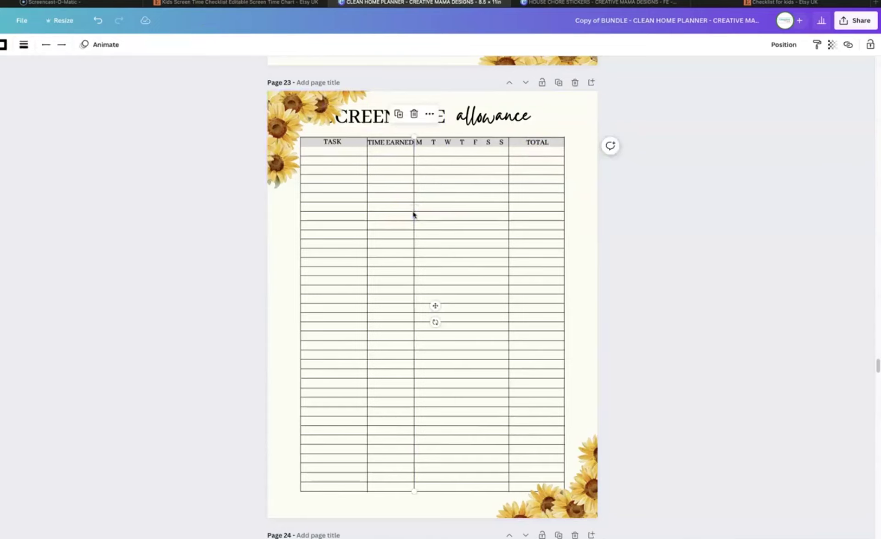
pyautogui.click(414, 224)
pyautogui.hotkey('ctrl', 'd')
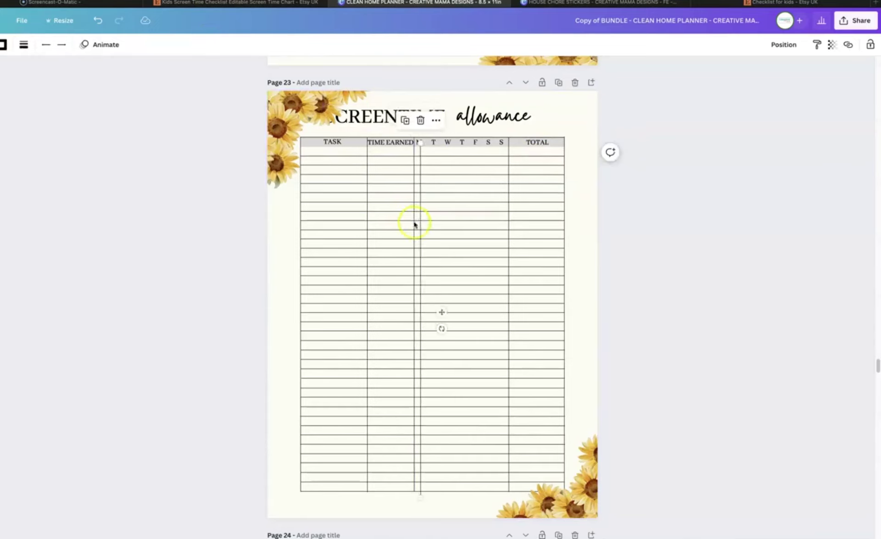
pyautogui.moveTo(420, 226); pyautogui.dragTo(440, 223)
pyautogui.hotkey('ctrl', 'd')
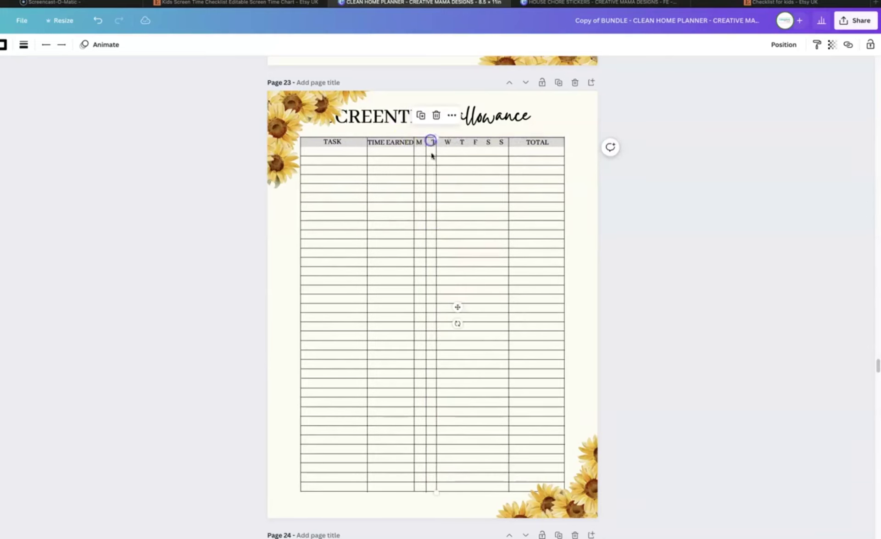
pyautogui.hotkey('ctrl', 'd')
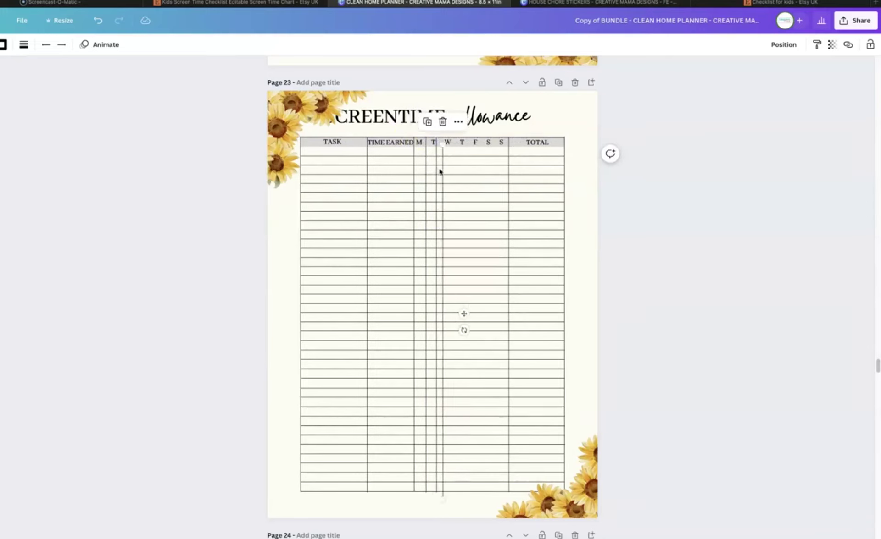
pyautogui.moveTo(442, 173); pyautogui.dragTo(471, 173)
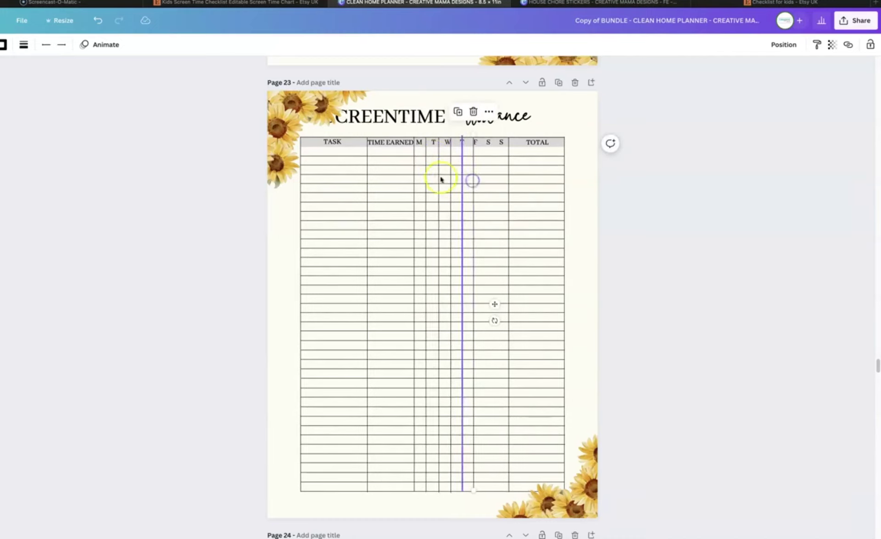
# Step: Add two more vertical dividers around the first "S" so the Friday, Saturday and Sunday columns are separated
pyautogui.click(483, 142)
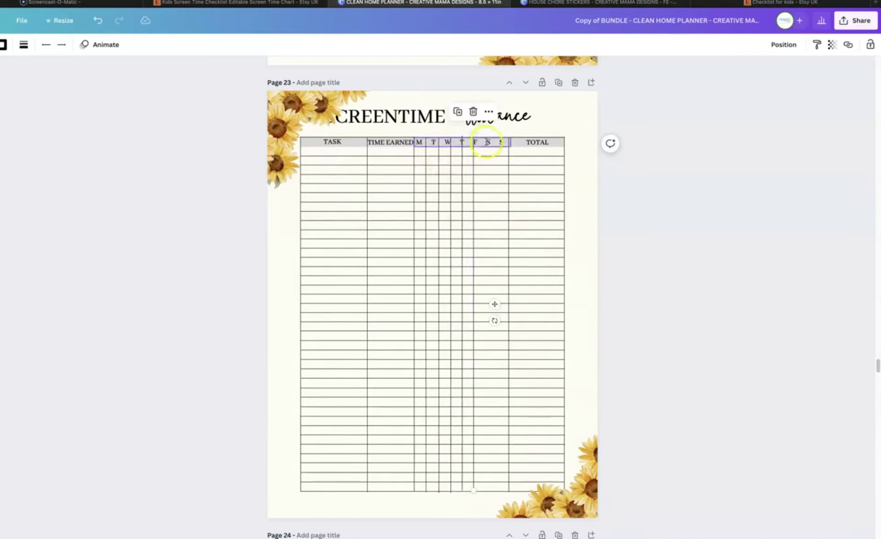
pyautogui.click(471, 160)
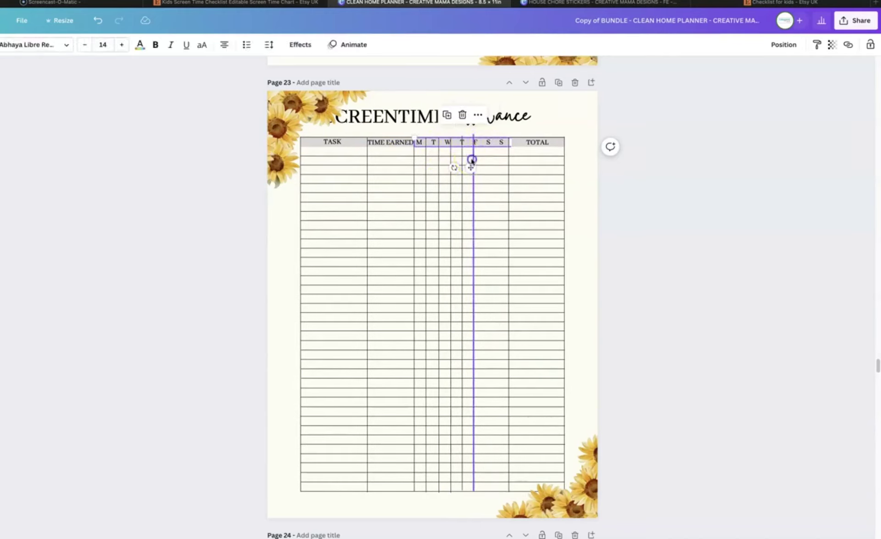
pyautogui.click(474, 136)
pyautogui.moveTo(473, 135); pyautogui.dragTo(486, 179)
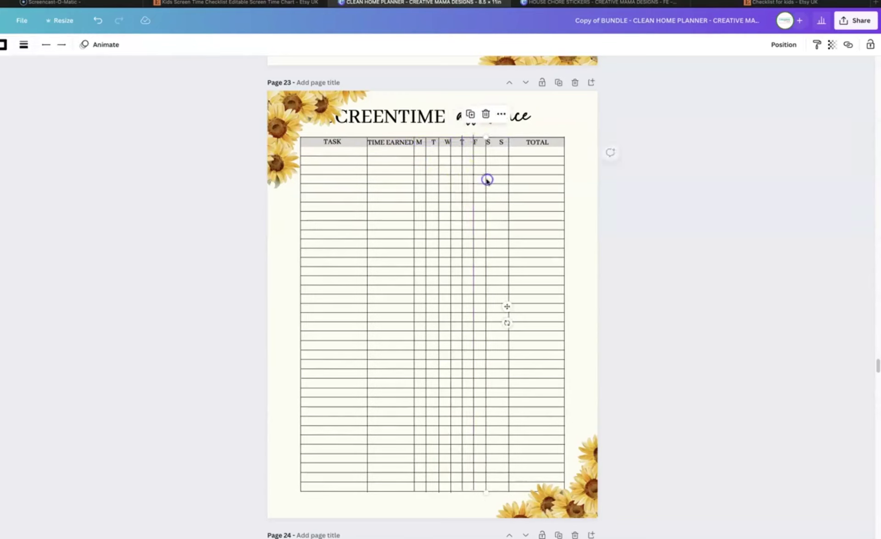
pyautogui.click(452, 176)
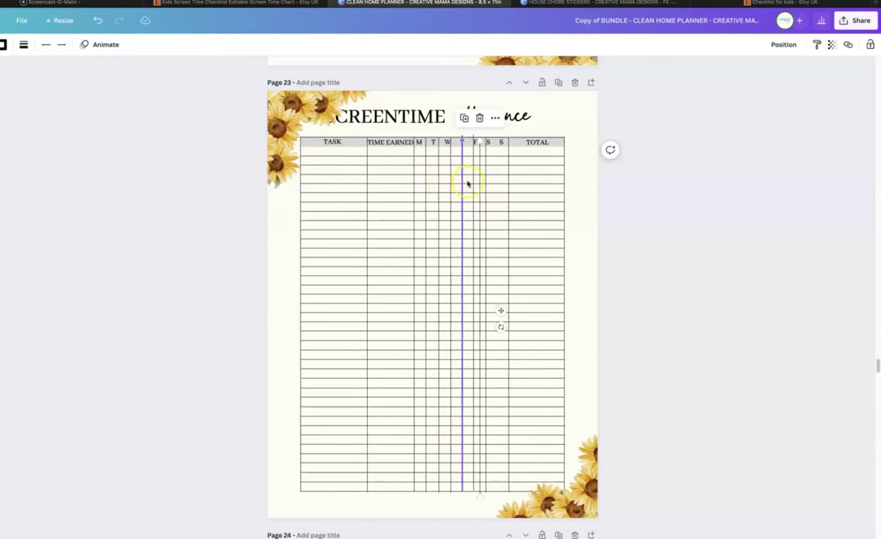
pyautogui.moveTo(481, 179); pyautogui.dragTo(503, 176)
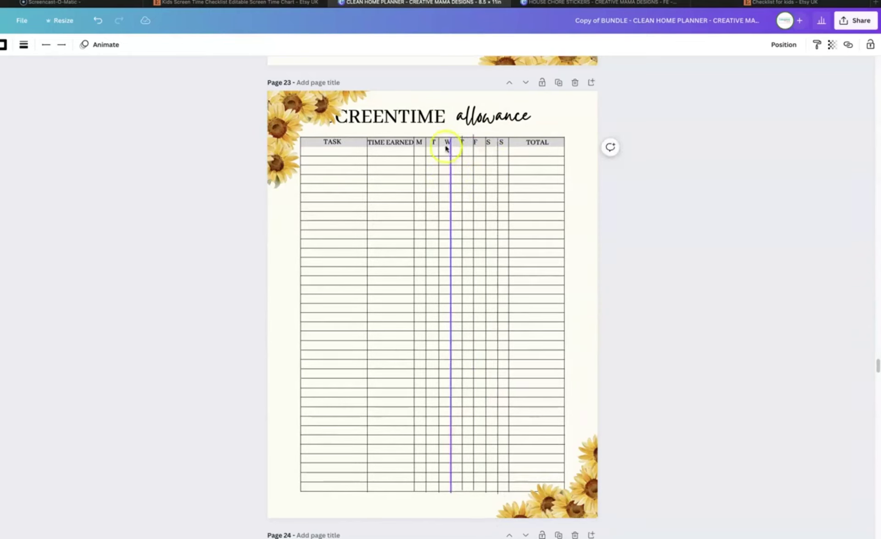
# Step: Shift the weekday dividers vertically so their upper ends line up with the table's top edge
pyautogui.click(438, 146)
pyautogui.click(449, 158)
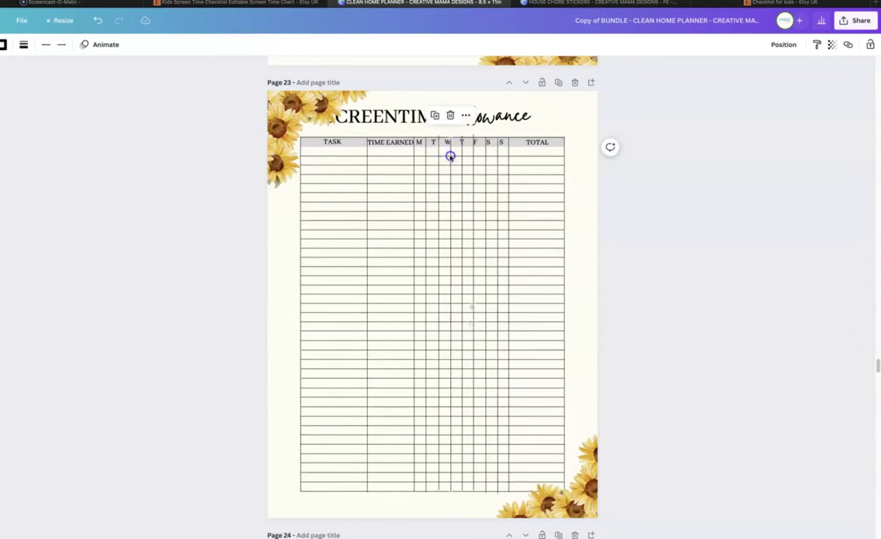
pyautogui.click(440, 139)
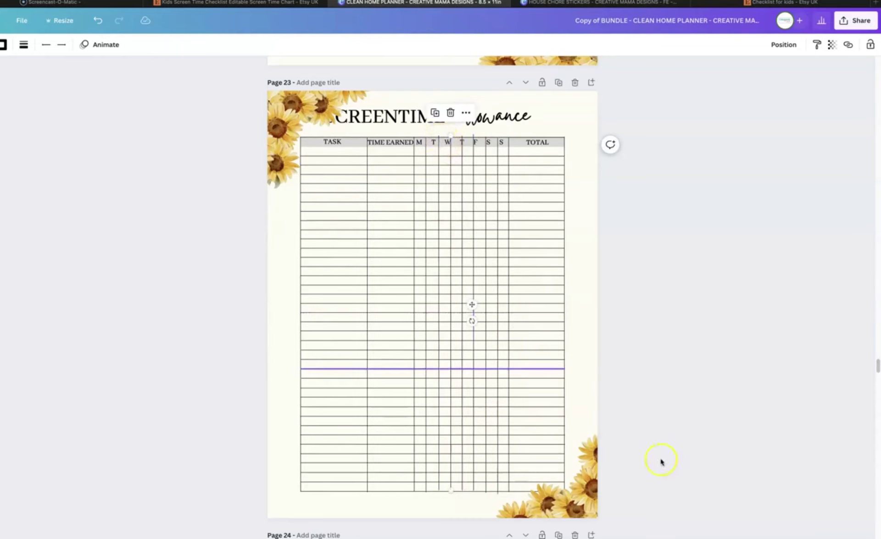
pyautogui.scroll(5, 433, 284)
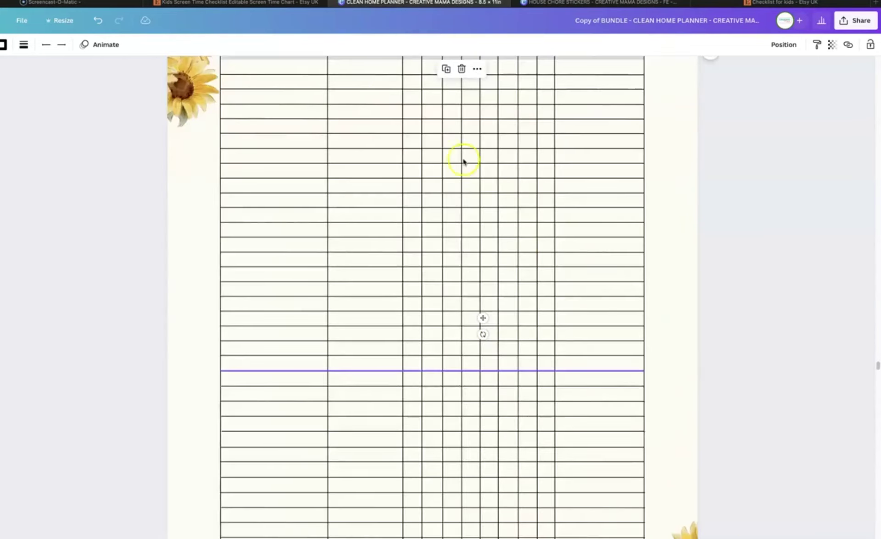
pyautogui.scroll(3, 461, 161)
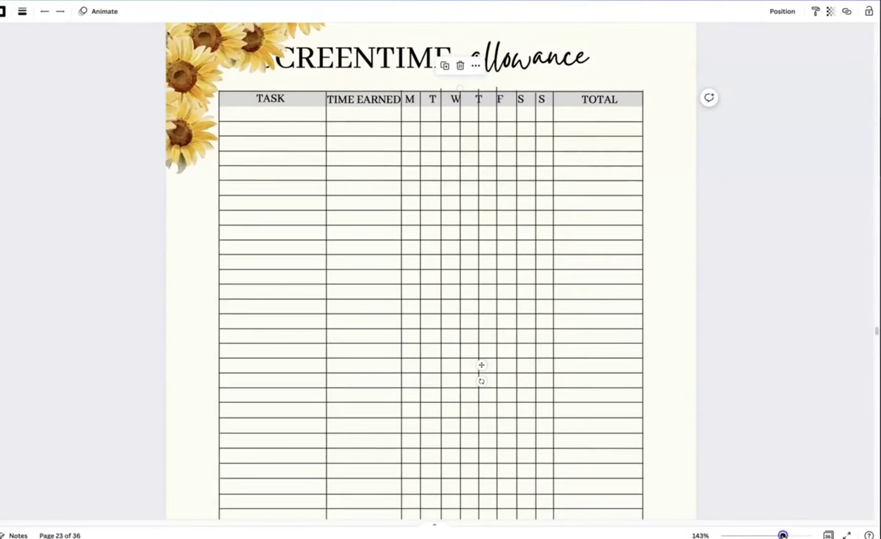
pyautogui.moveTo(779, 538); pyautogui.dragTo(787, 535)
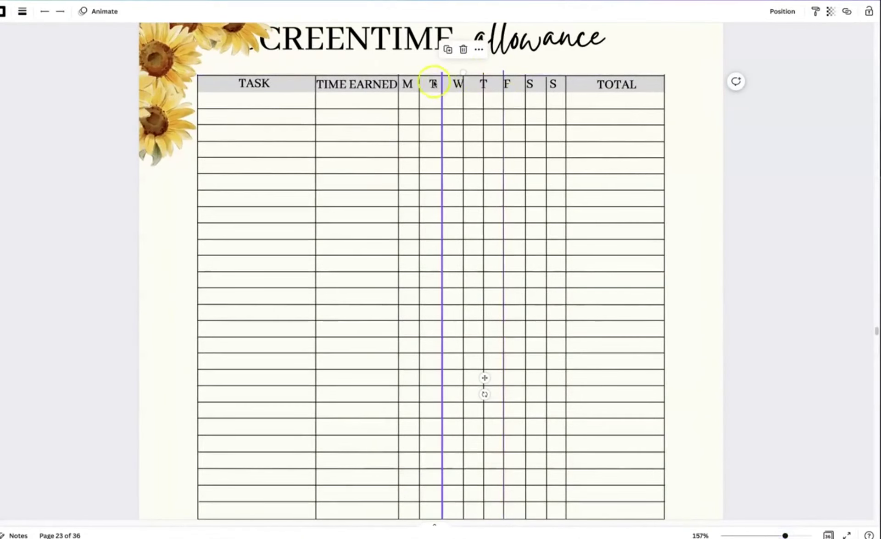
pyautogui.click(441, 79)
pyautogui.moveTo(442, 75); pyautogui.dragTo(503, 75)
pyautogui.click(462, 78)
pyautogui.click(503, 76)
pyautogui.click(482, 80)
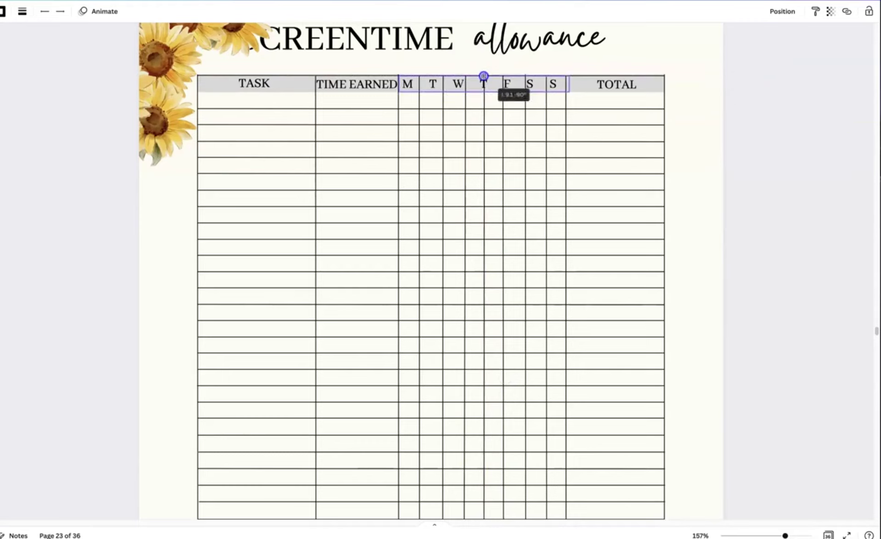
# Step: Move the divider between "M" and the first "T" slightly right and realign the divider before "W"
pyautogui.click(421, 123)
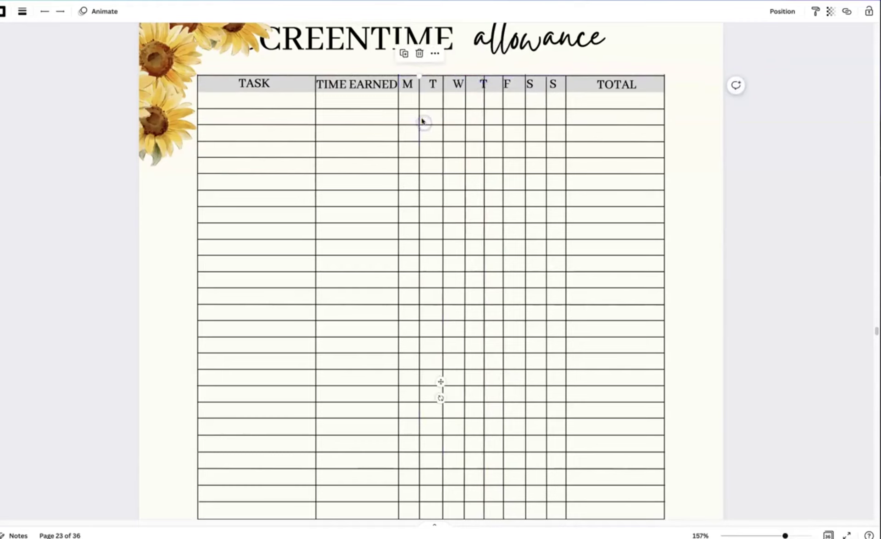
pyautogui.click(442, 133)
pyautogui.click(407, 84)
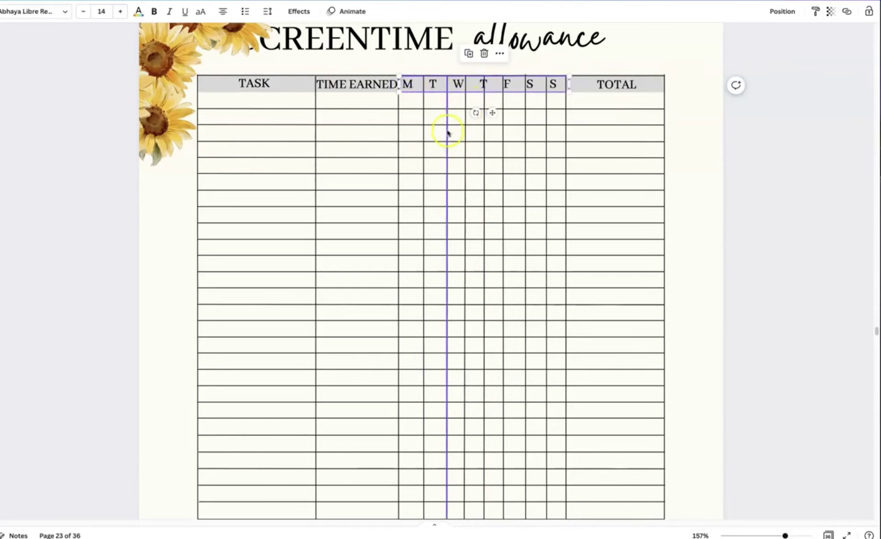
pyautogui.moveTo(447, 133)
pyautogui.mouseDown()
pyautogui.moveTo(469, 146)
pyautogui.moveTo(445, 147)
pyautogui.mouseUp()
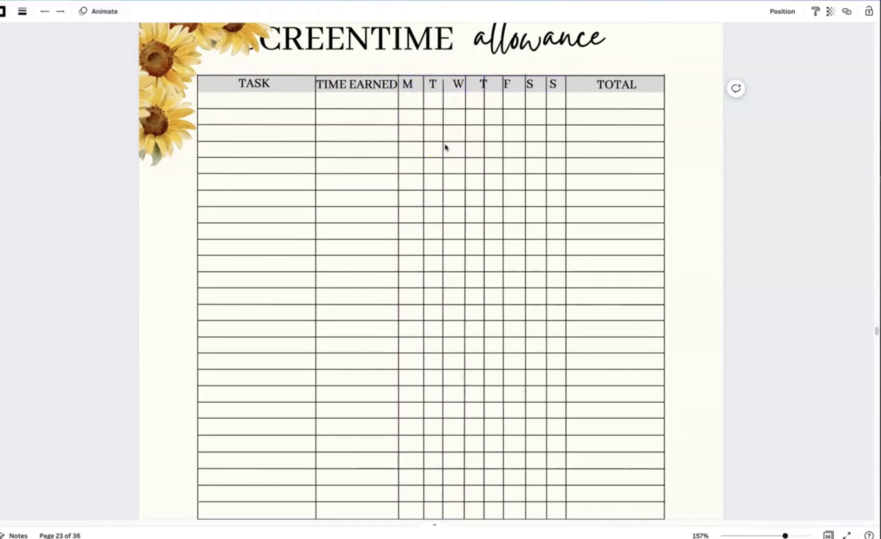
pyautogui.click(444, 115)
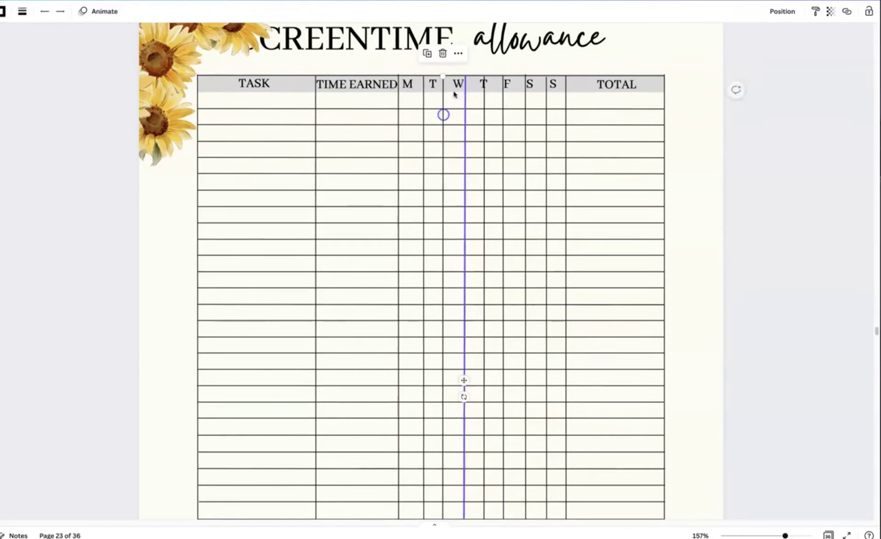
# Step: Reduce the weekday heading's letter spacing to 425 and nudge the heading so its letters sit between the dividers
pyautogui.click(408, 88)
pyautogui.click(265, 12)
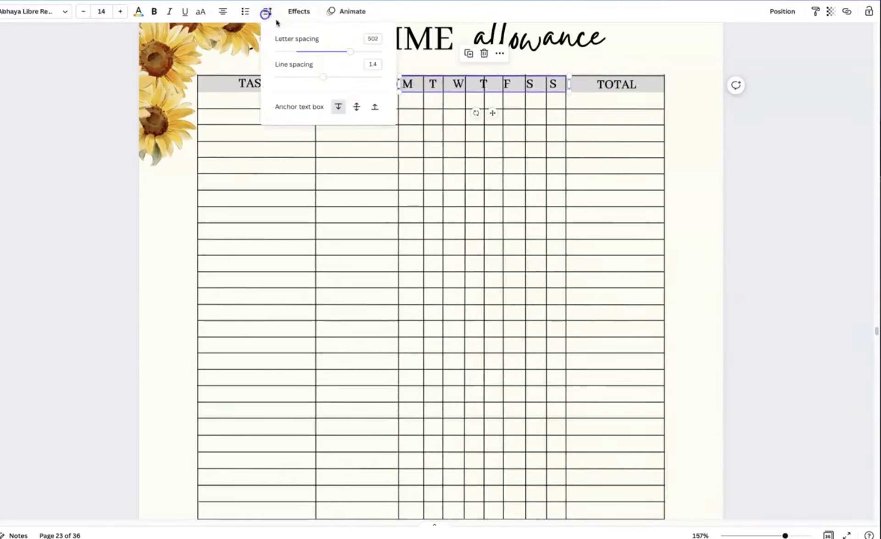
pyautogui.moveTo(342, 55); pyautogui.dragTo(341, 53)
pyautogui.click(455, 99)
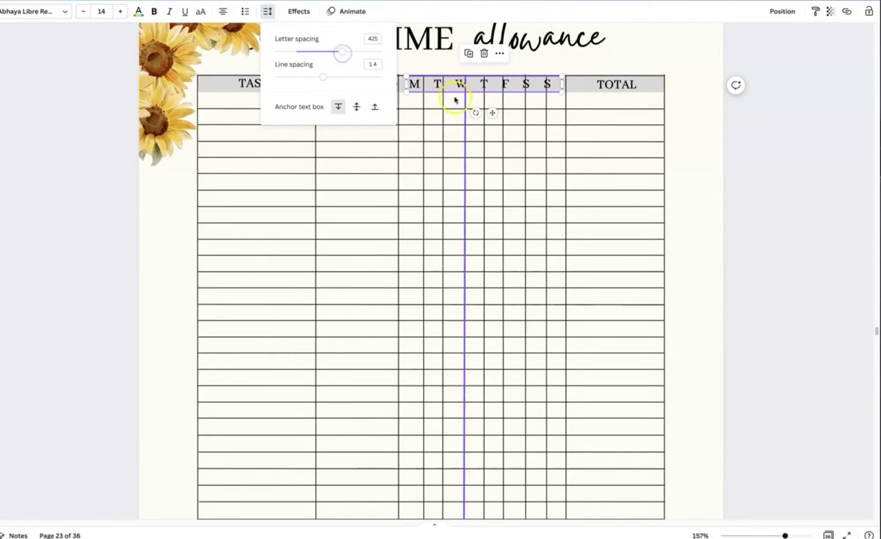
pyautogui.click(404, 86)
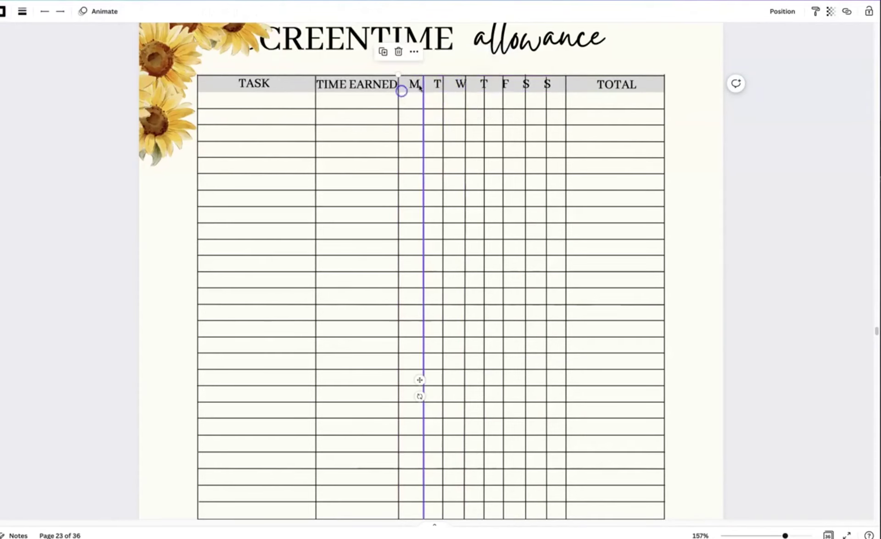
pyautogui.click(412, 88)
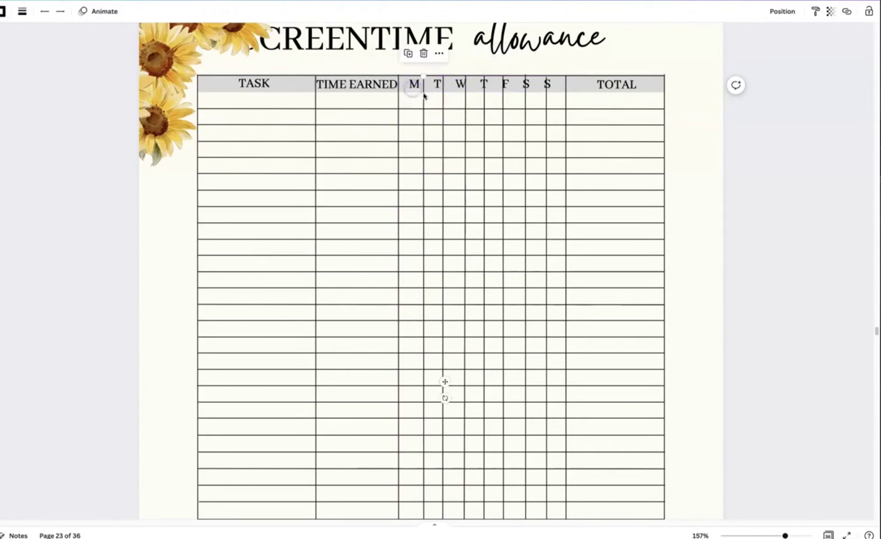
pyautogui.click(461, 85)
# Step: Remove the divider beside the second "T" and readjust the weekday heading's letter spacing and position against the remaining dividers
pyautogui.click(483, 174)
pyautogui.moveTo(483, 174); pyautogui.dragTo(485, 176)
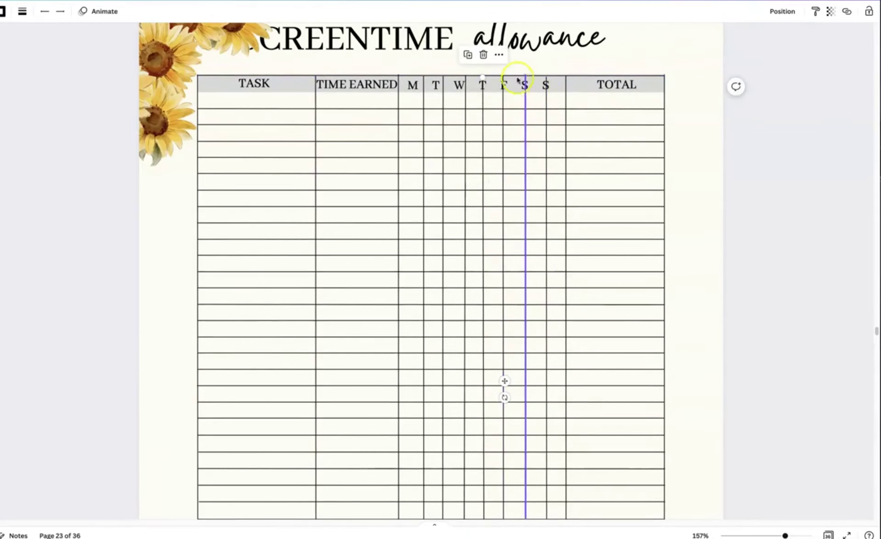
pyautogui.click(788, 13)
pyautogui.click(853, 141)
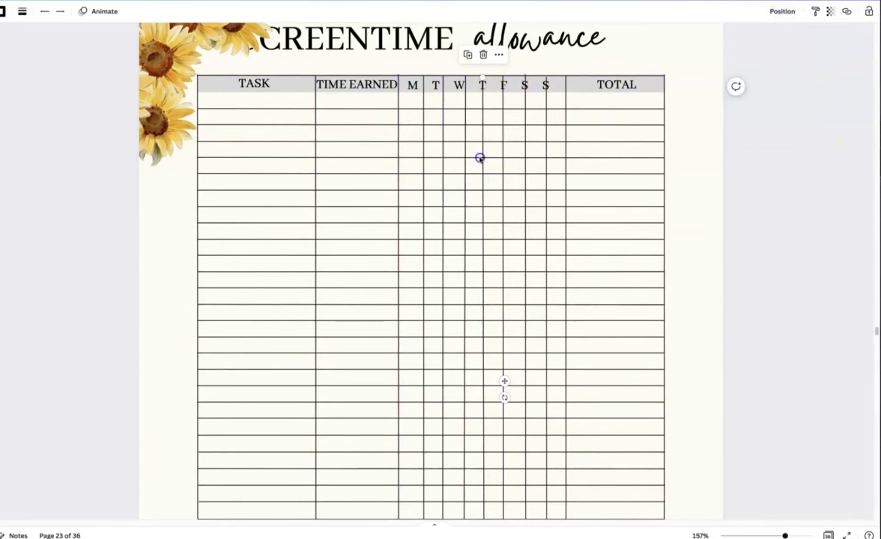
pyautogui.click(480, 158)
pyautogui.click(482, 85)
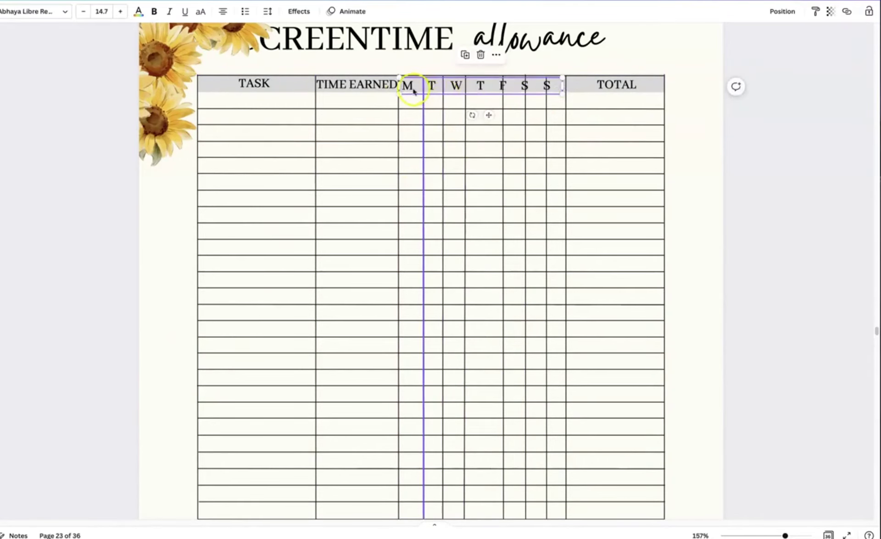
pyautogui.click(492, 90)
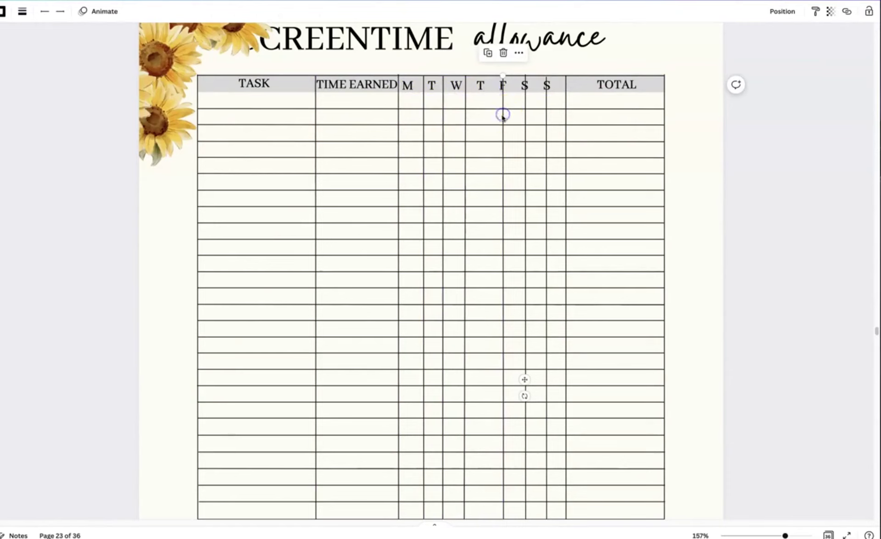
# Step: Replace the weekday heading with a single "M" in the first weekday column and place a copy reading "T" in the second
pyautogui.click(434, 102)
pyautogui.click(400, 92)
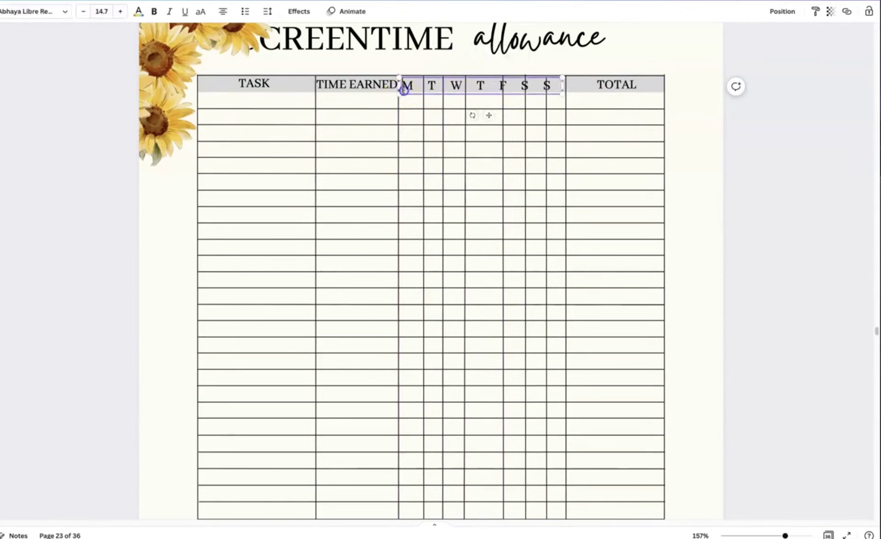
pyautogui.doubleClick(403, 91)
pyautogui.write('M')
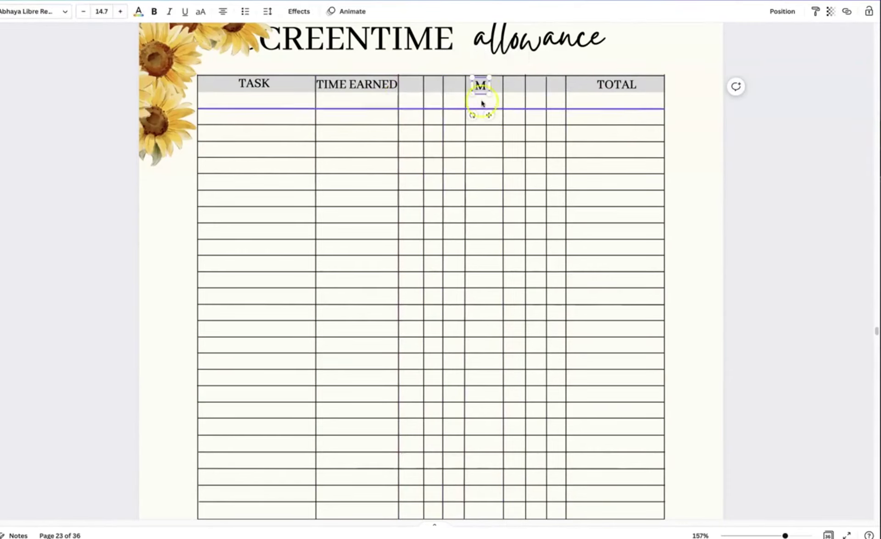
pyautogui.click(485, 73)
pyautogui.moveTo(485, 73); pyautogui.dragTo(430, 85)
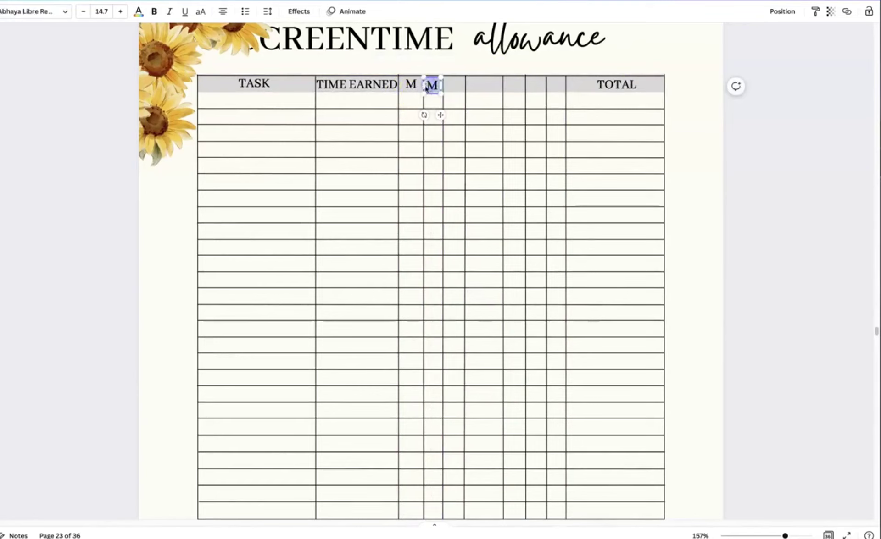
pyautogui.write('T')
pyautogui.press('Escape')
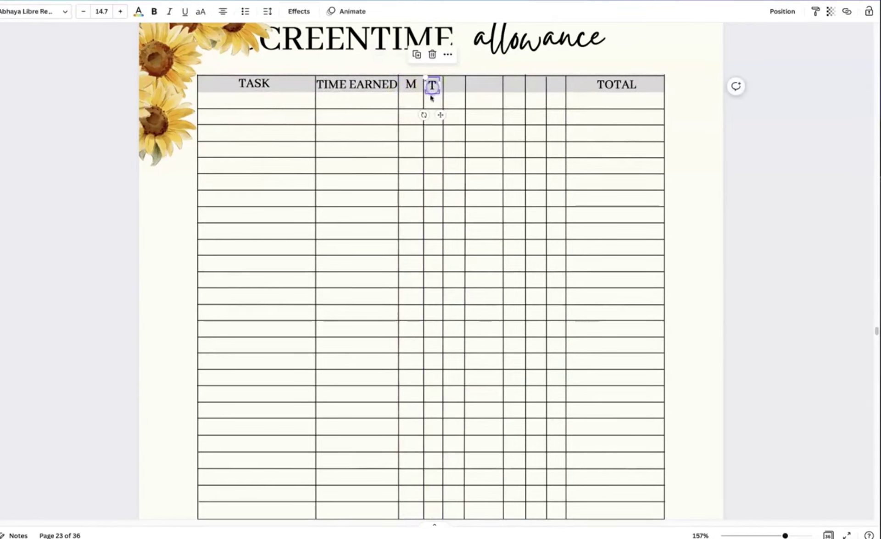
# Step: Add duplicates of the day letter to the third and fourth weekday columns, changed to "W" and "T"
pyautogui.click(410, 85)
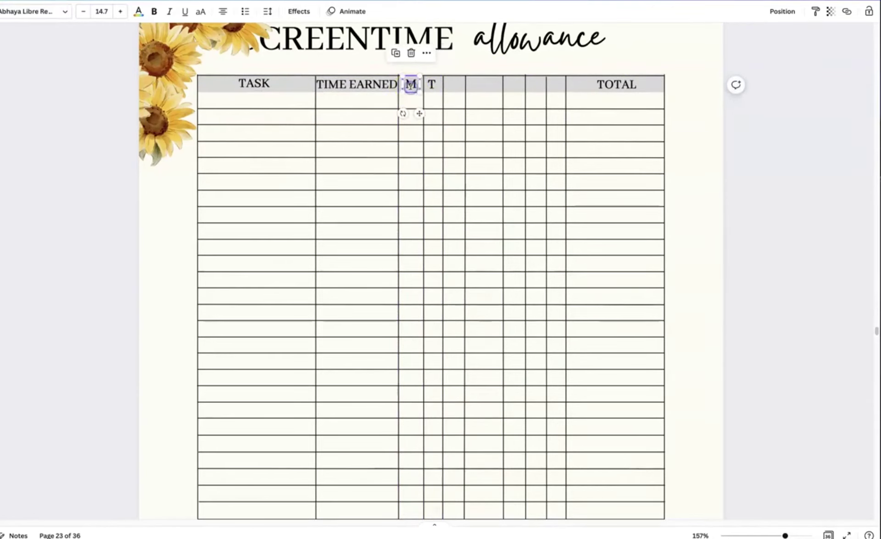
pyautogui.hotkey('ctrl', 'd')
pyautogui.moveTo(418, 96); pyautogui.dragTo(454, 89)
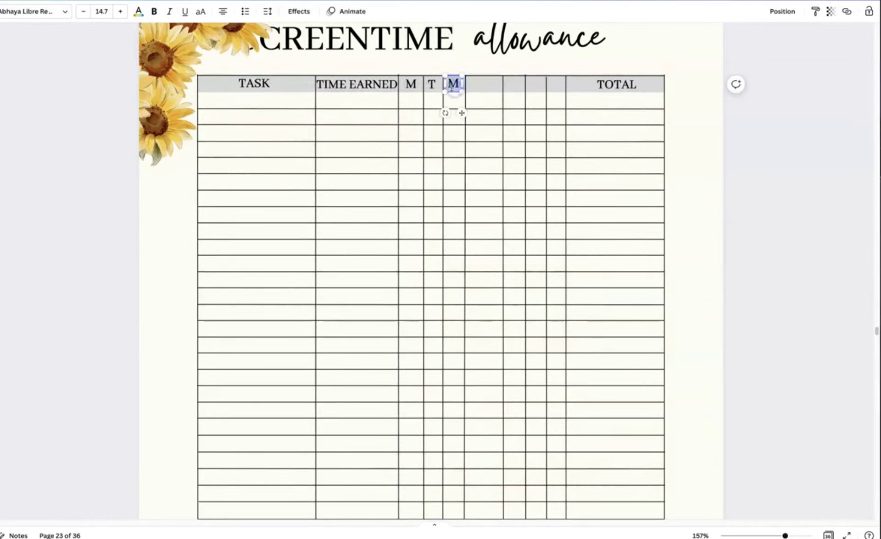
pyautogui.write('W')
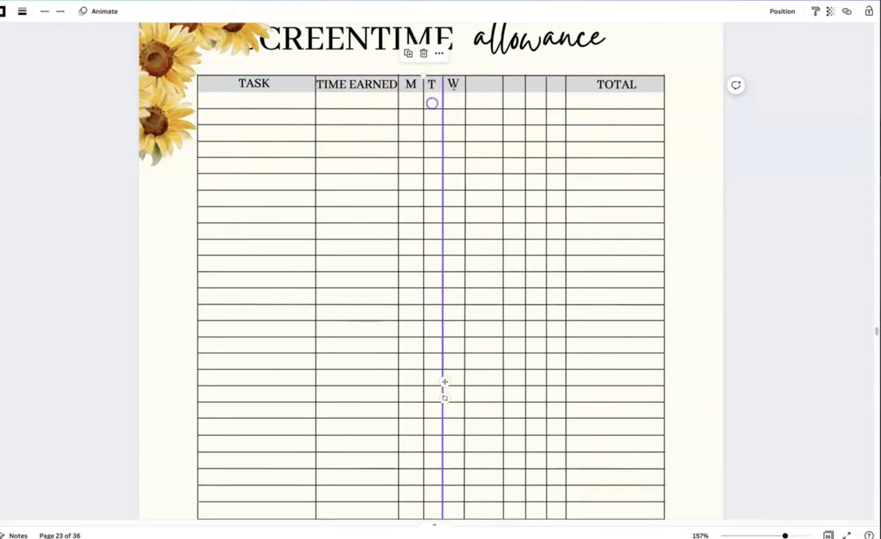
pyautogui.hotkey('ctrl', 'd')
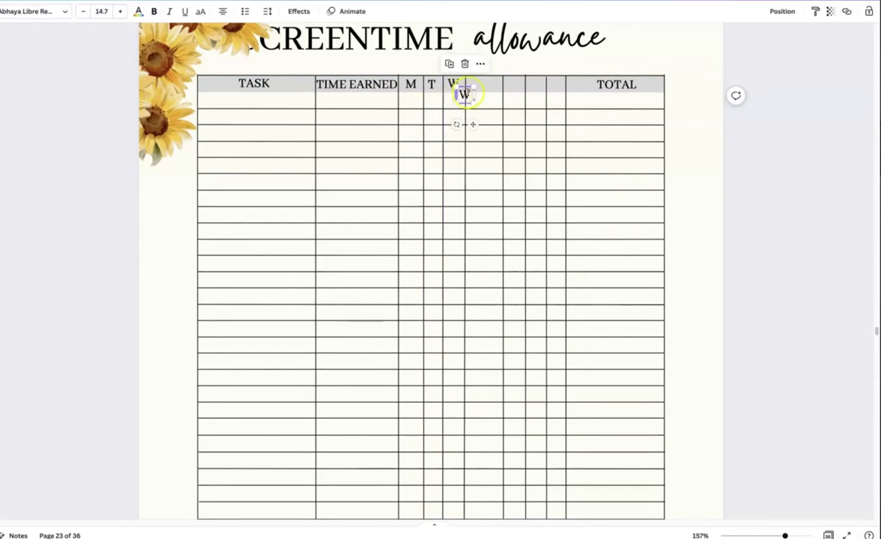
pyautogui.moveTo(457, 91); pyautogui.dragTo(475, 85)
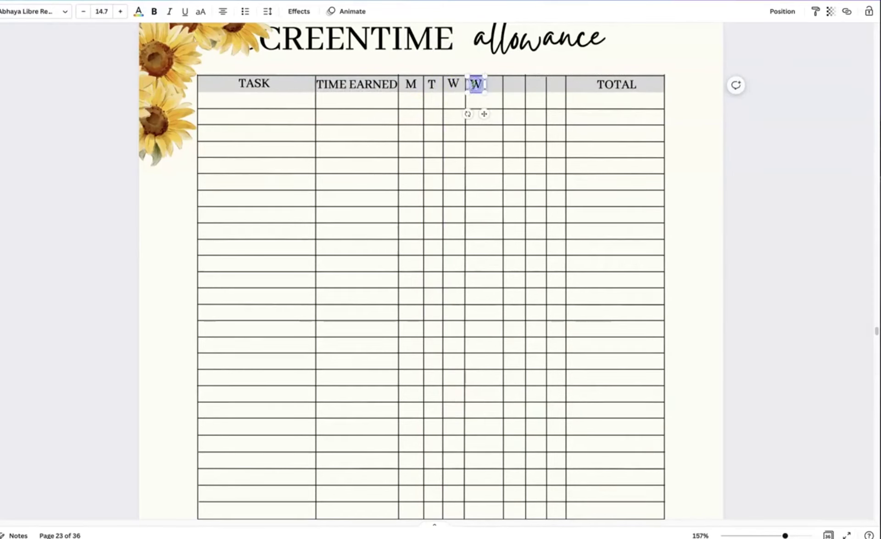
pyautogui.write('T')
# Step: Shift the divider closer after the second "T" and add a duplicated day letter reading "F" in the fifth weekday column
pyautogui.click(431, 89)
pyautogui.click(452, 90)
pyautogui.hotkey('ctrl', 'd')
pyautogui.moveTo(458, 96); pyautogui.dragTo(495, 85)
pyautogui.click(500, 84)
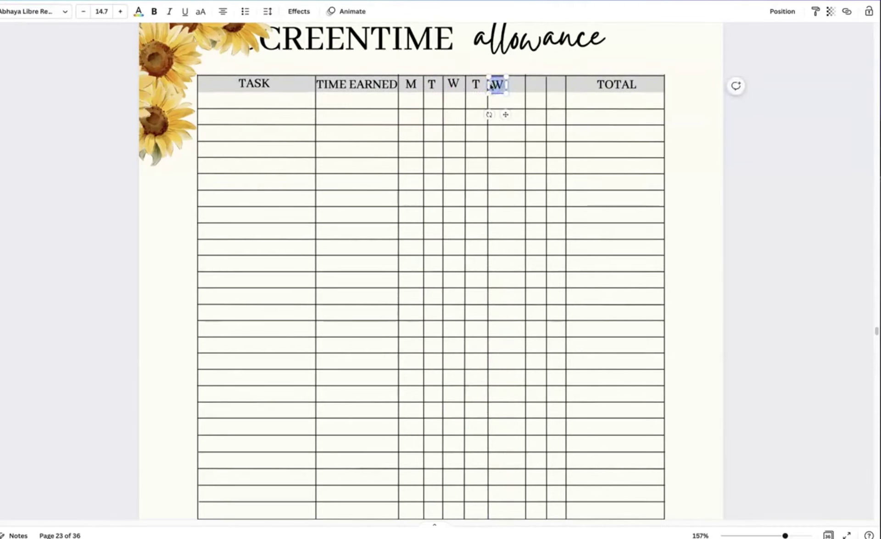
pyautogui.write('F')
# Step: Shift the divider closer after "F" and add a duplicated day letter reading "S" for Saturday
pyautogui.click(471, 102)
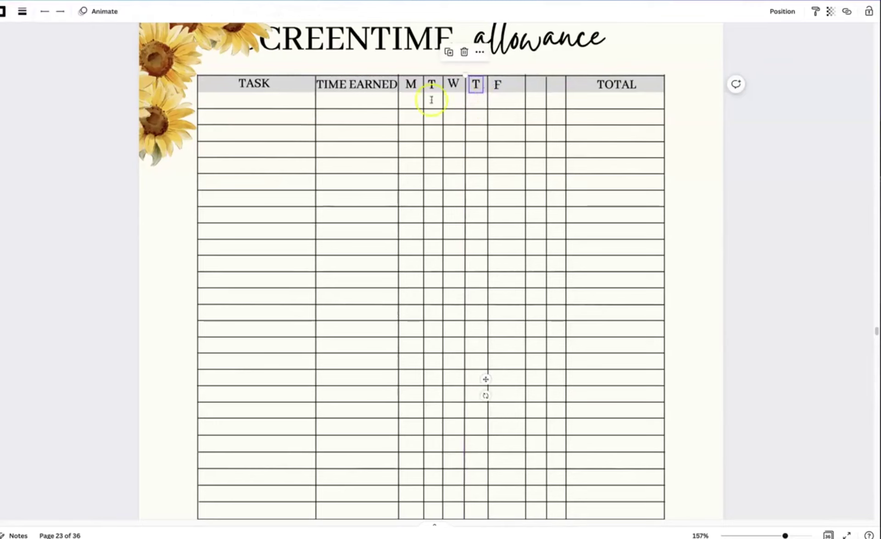
pyautogui.hotkey('ctrl', 'z')
pyautogui.click(514, 87)
pyautogui.write('S')
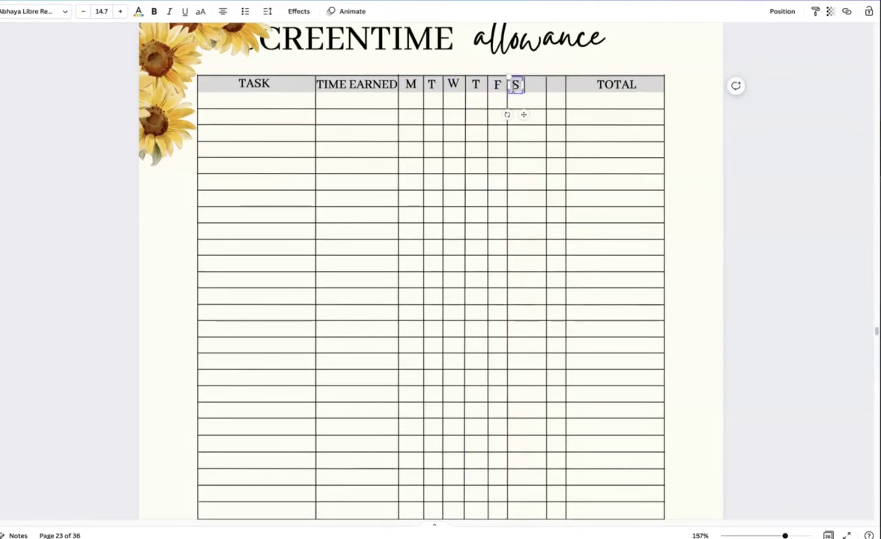
# Step: Place another duplicated day letter after the Saturday "S" and change it to "S" for Sunday
pyautogui.click(487, 118)
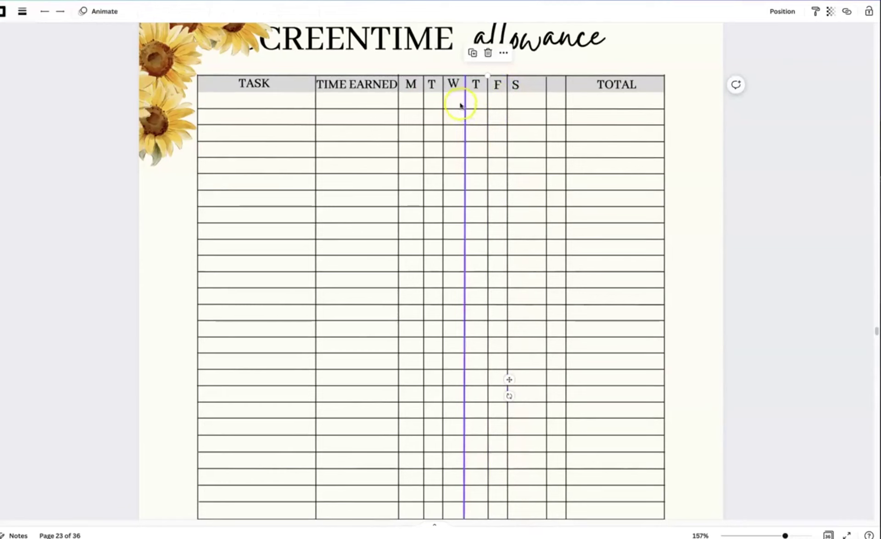
pyautogui.moveTo(453, 84); pyautogui.dragTo(541, 91)
pyautogui.doubleClick(534, 87)
pyautogui.write('S')
pyautogui.click(545, 123)
pyautogui.click(535, 87)
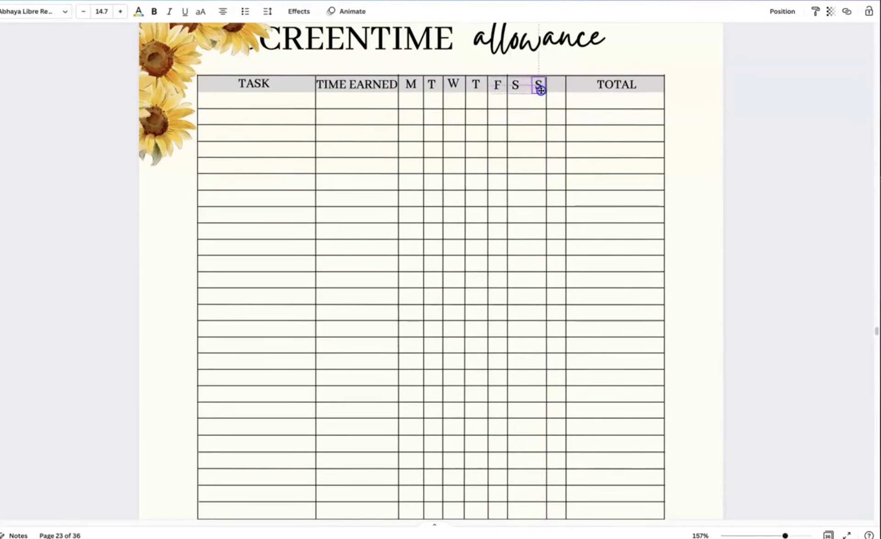
# Step: Move the dividers on both sides of the Sunday "S" closer in and recentre the TOTAL heading in its widened column
pyautogui.moveTo(546, 133); pyautogui.dragTo(531, 132)
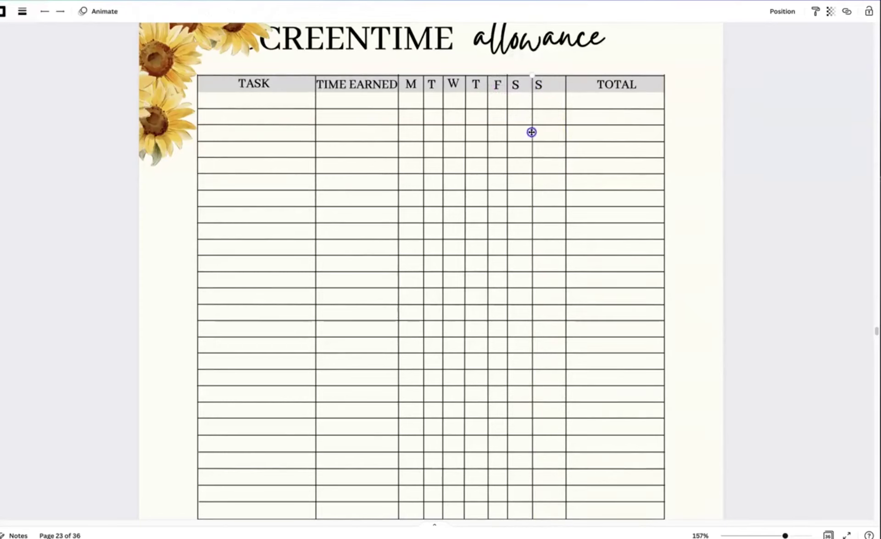
pyautogui.click(603, 84)
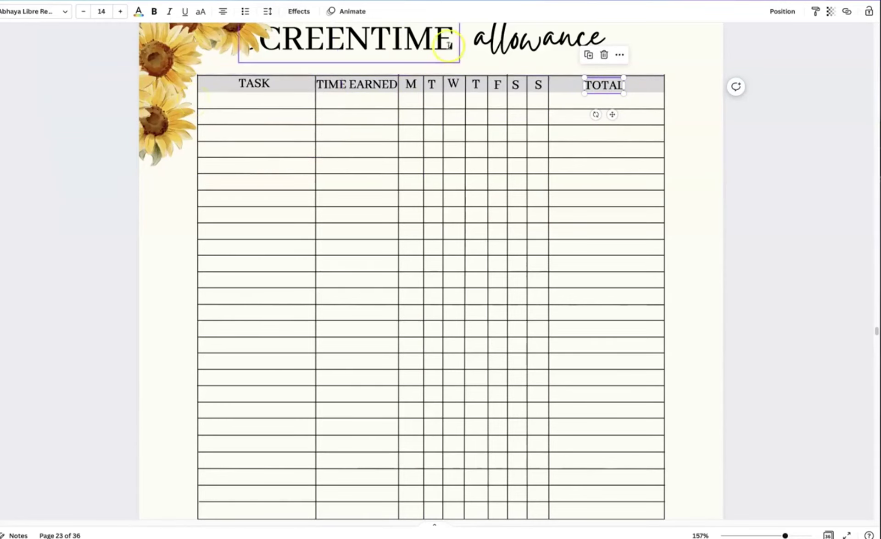
# Step: Duplicate the TASK heading into the first row, widen its text box to the column width and change it to "MAKE BED"
pyautogui.scroll(2, 458, 91)
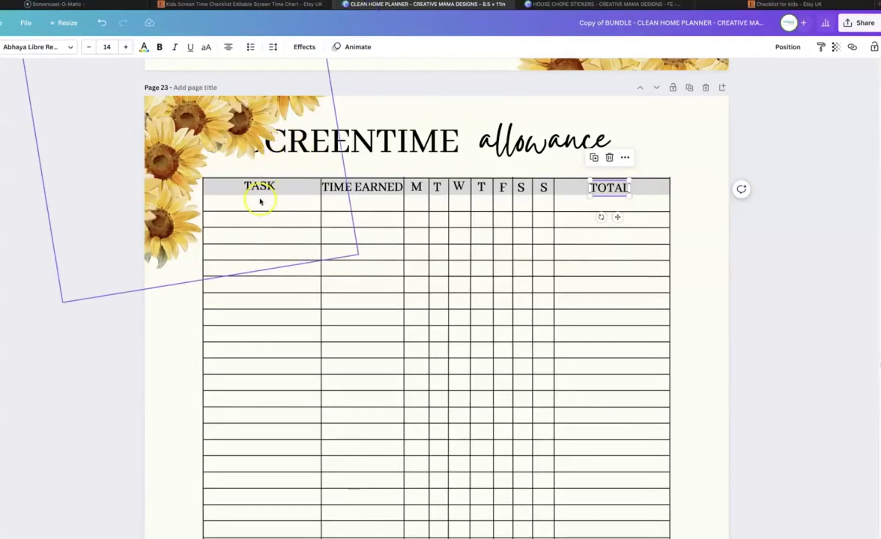
pyautogui.click(259, 185)
pyautogui.hotkey('ctrl', 'd')
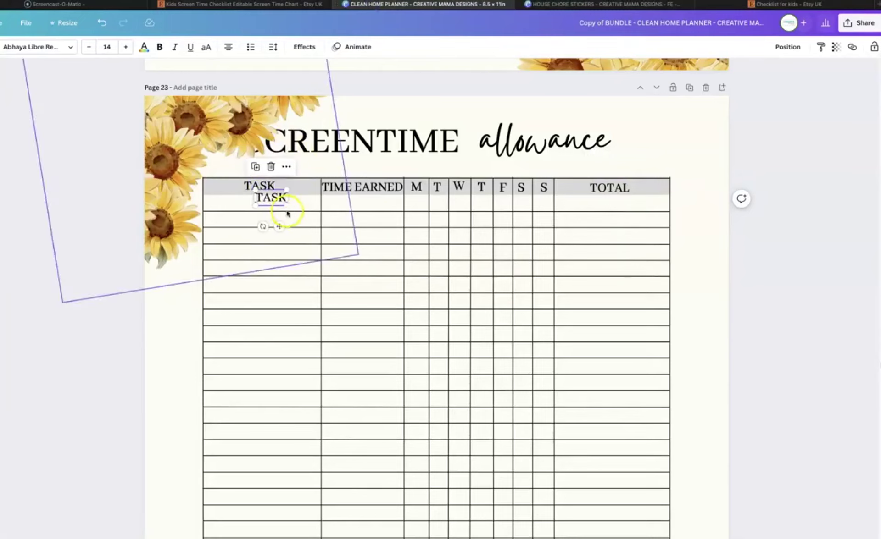
pyautogui.click(273, 198)
pyautogui.moveTo(269, 205); pyautogui.dragTo(258, 206)
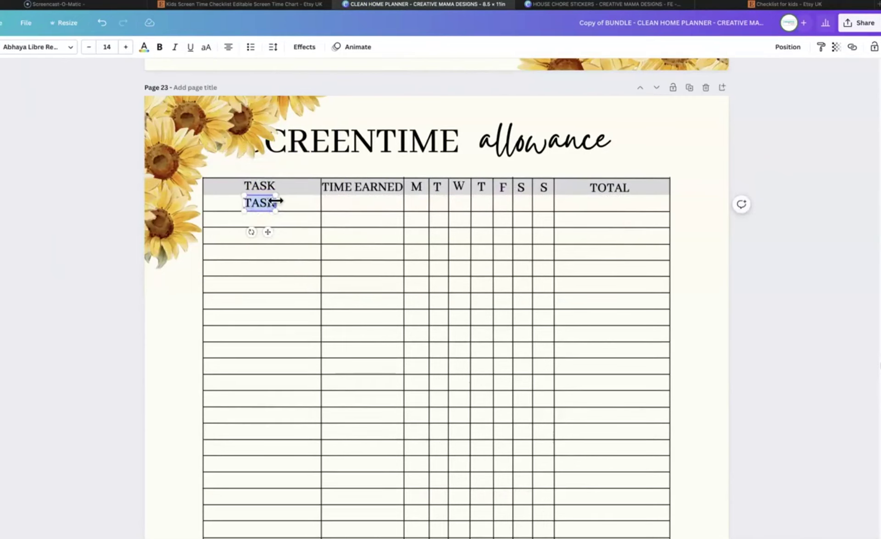
pyautogui.moveTo(275, 201); pyautogui.dragTo(315, 201)
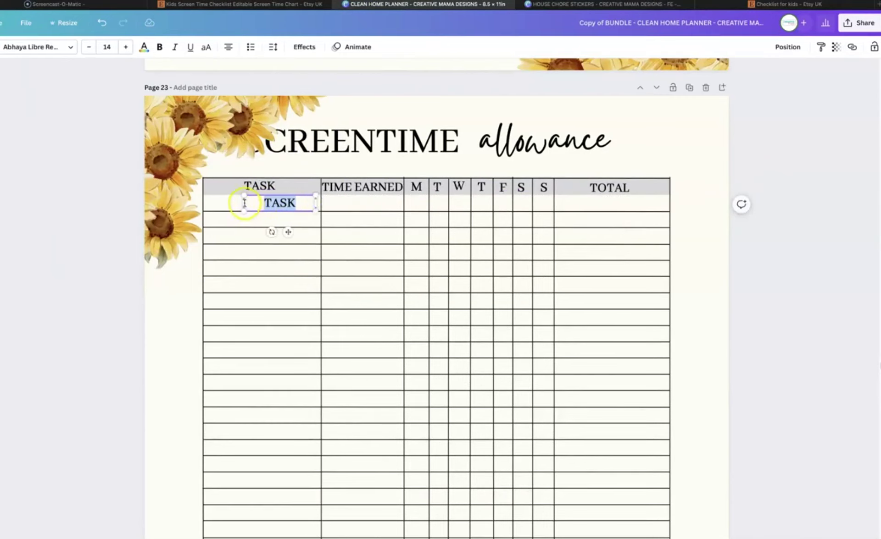
pyautogui.moveTo(244, 202); pyautogui.dragTo(204, 203)
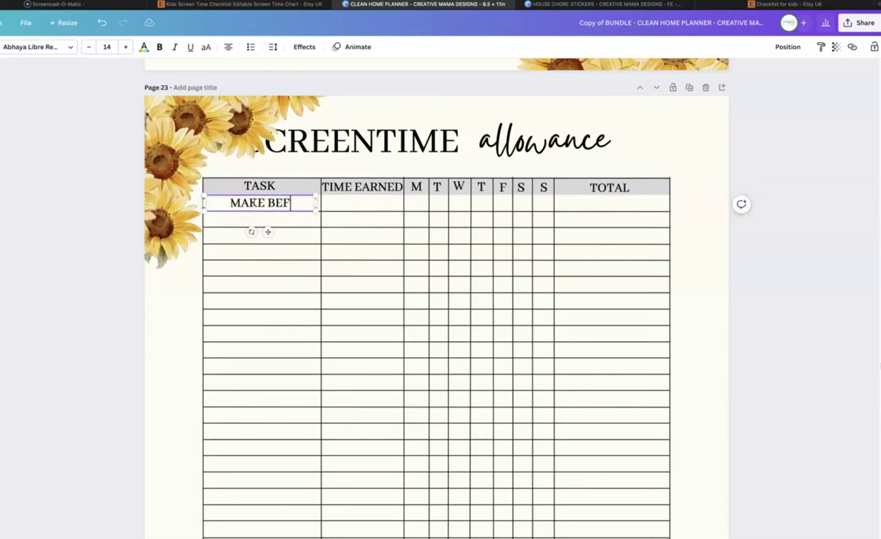
pyautogui.press('BackSpace')
pyautogui.write('D')
# Step: Duplicate the "MAKE BED" text into the second row of the TASK column and change it to "BRUSH TEETH"
pyautogui.hotkey('ctrl', 'd')
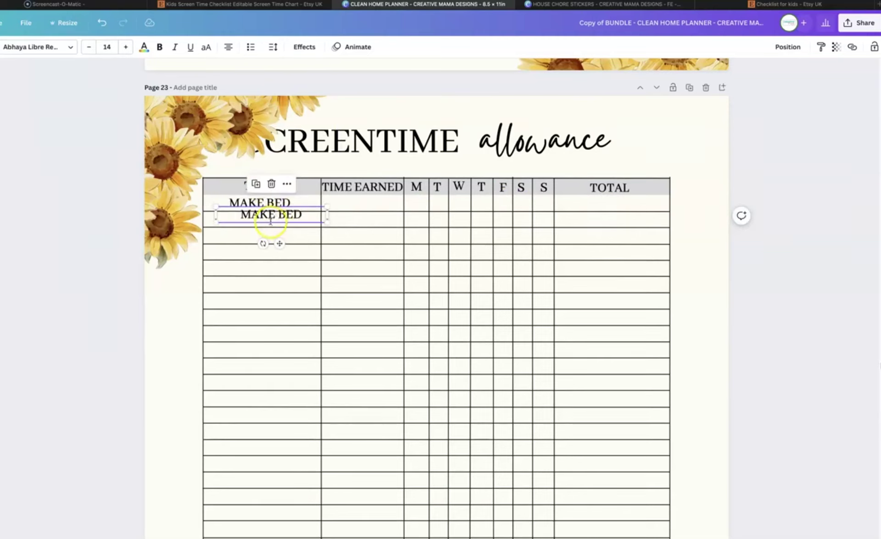
pyautogui.moveTo(270, 223); pyautogui.dragTo(257, 226)
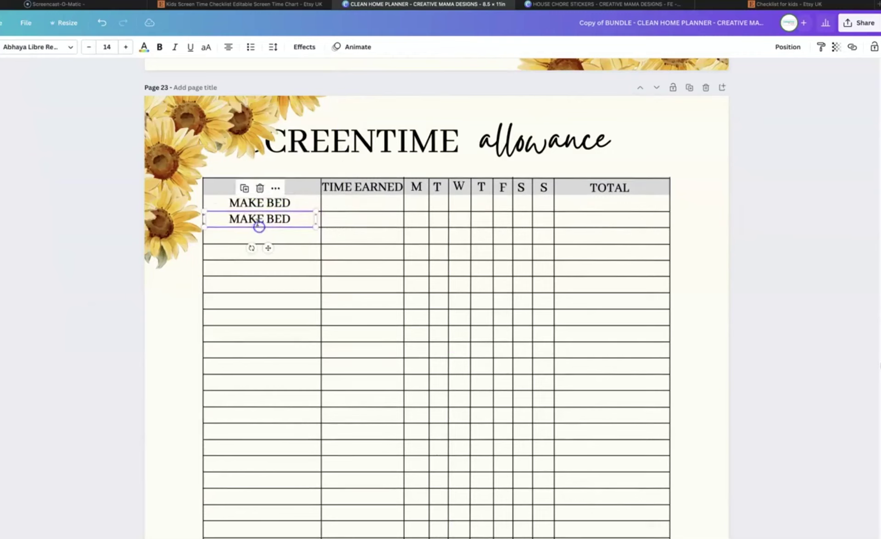
pyautogui.doubleClick(258, 222)
pyautogui.write('BURSH')
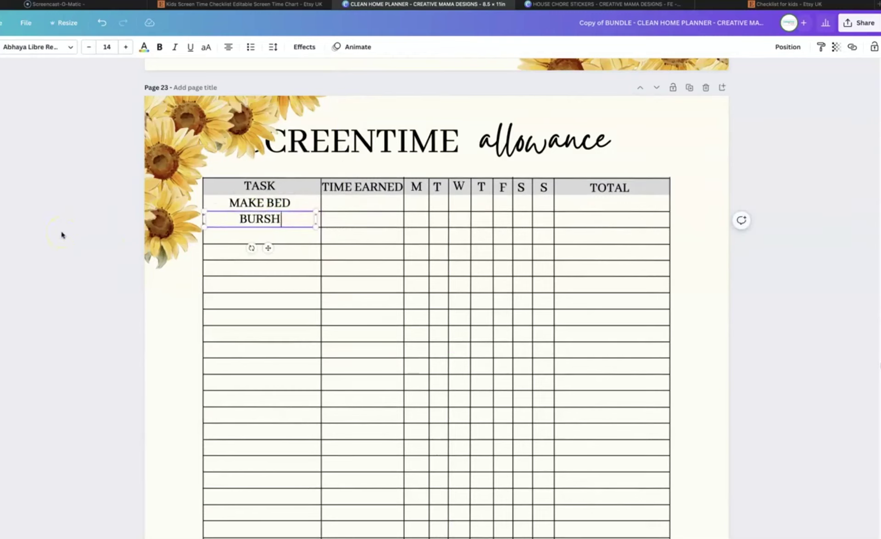
pyautogui.write(' T')
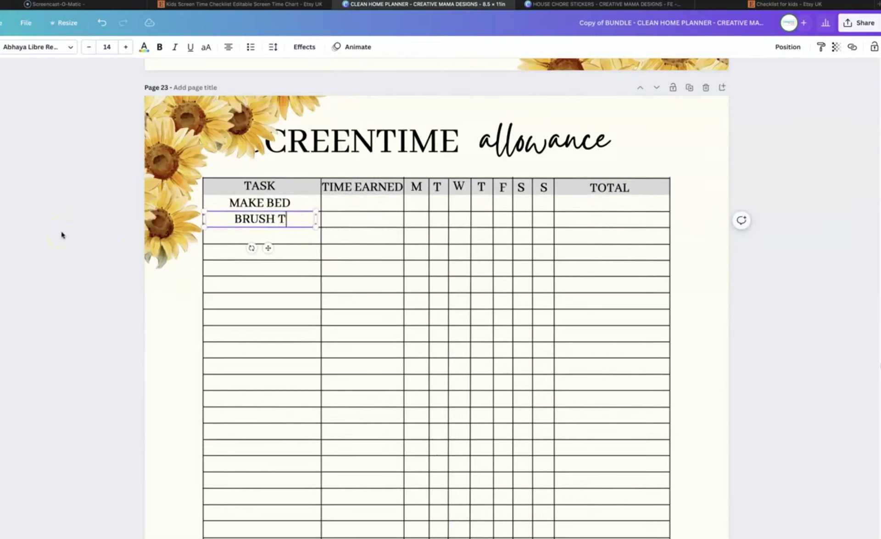
pyautogui.write('EETH')
pyautogui.click(228, 319)
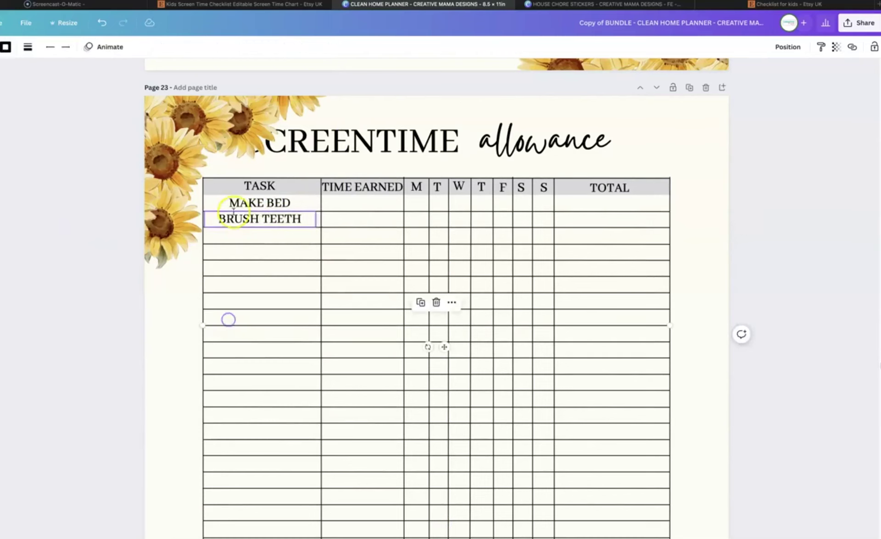
# Step: Place a copy of the task text in the third row and change it to "PRATICE HANDWRITING"
pyautogui.moveTo(237, 221); pyautogui.dragTo(238, 238)
pyautogui.doubleClick(239, 238)
pyautogui.write('PR')
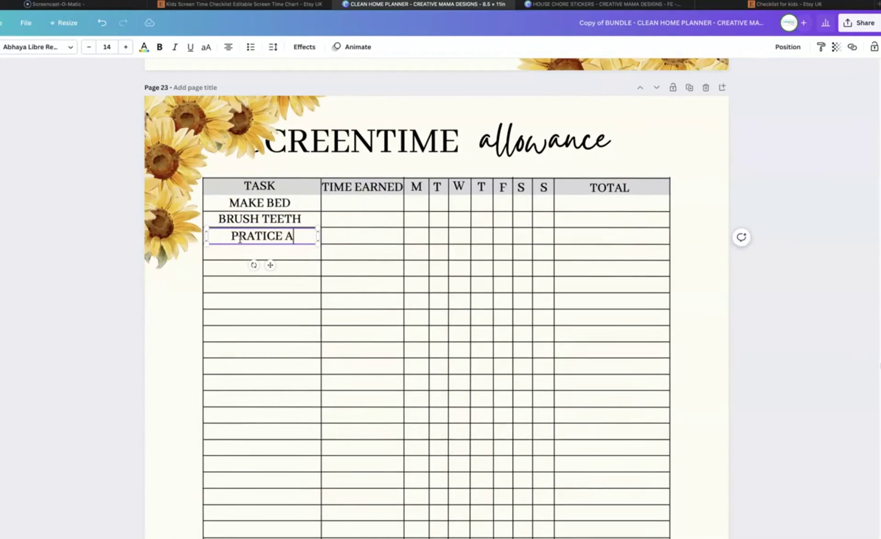
pyautogui.write('ATICE HANDWRITING')
# Step: Widen the "PRATICE HANDWRITING" text box, reduce its font size to 11 and centre it within the TASK column
pyautogui.moveTo(202, 246); pyautogui.dragTo(154, 246)
pyautogui.click(128, 72)
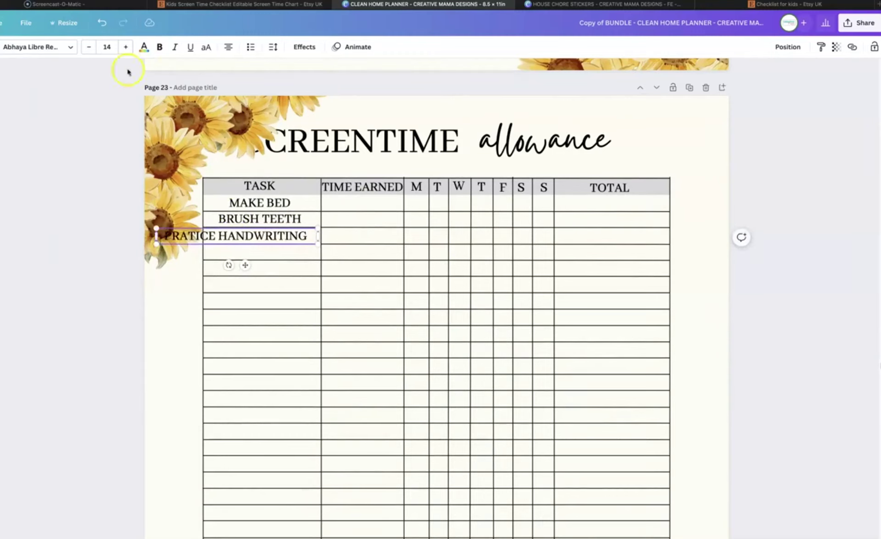
pyautogui.click(87, 49)
pyautogui.click(87, 50)
pyautogui.click(198, 213)
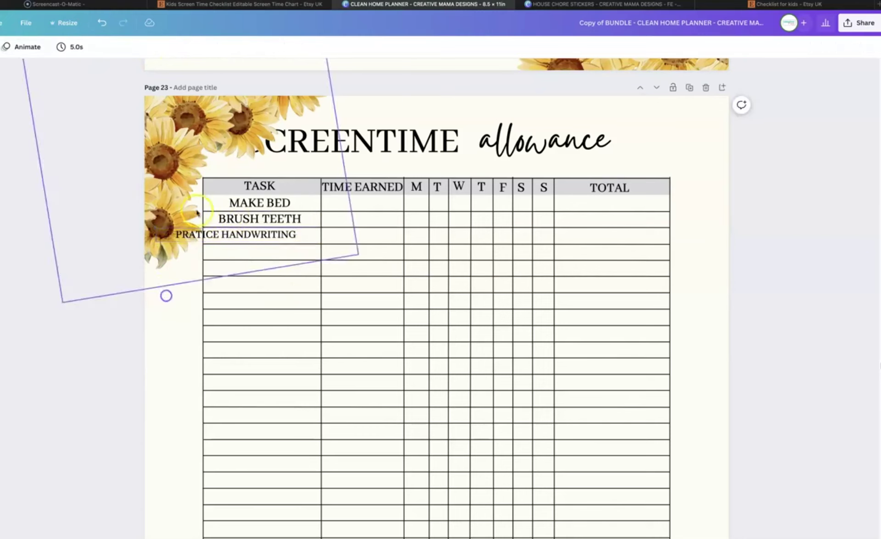
pyautogui.moveTo(193, 235); pyautogui.dragTo(221, 240)
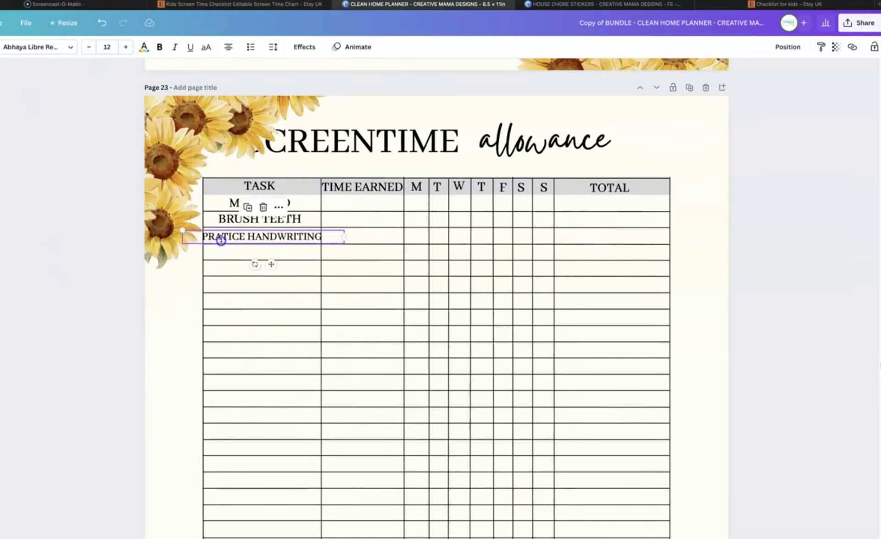
pyautogui.click(99, 50)
pyautogui.click(91, 49)
pyautogui.click(272, 309)
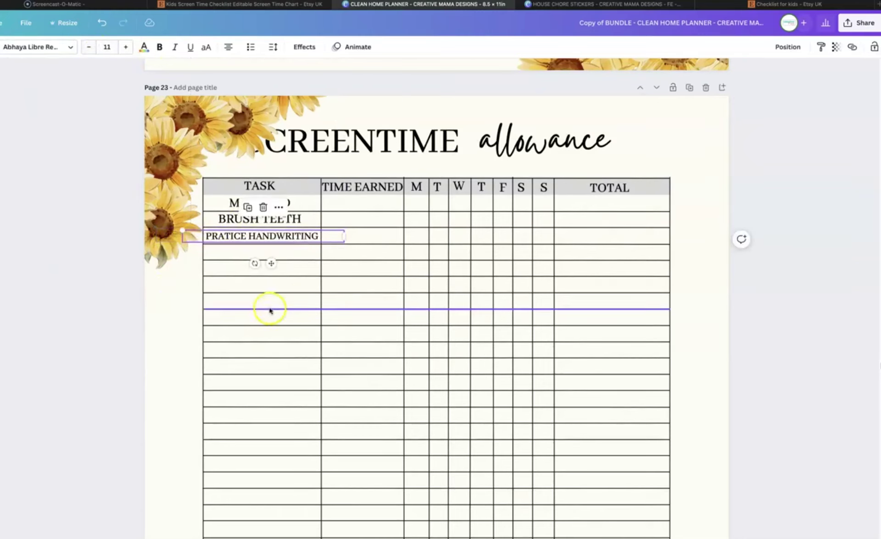
# Step: Duplicate the "PRATICE HANDWRITING" text into the fourth row of the TASK column
pyautogui.click(274, 236)
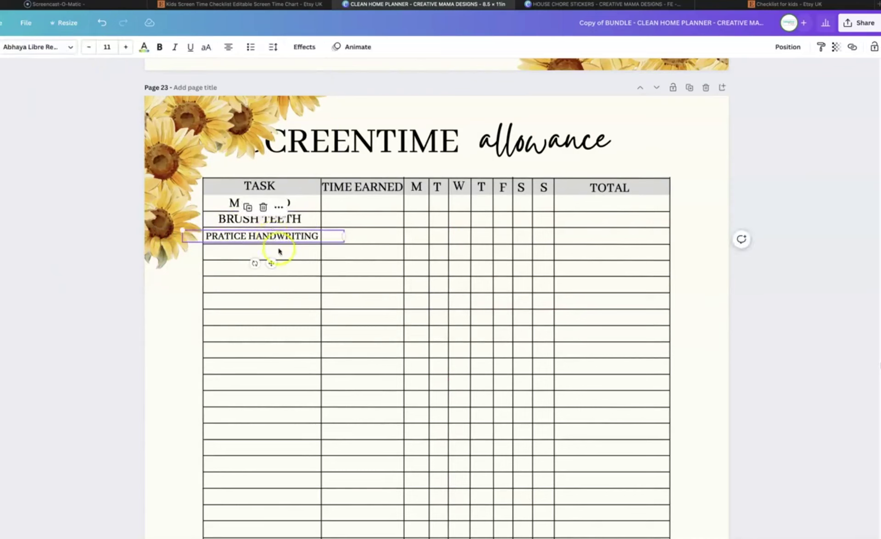
pyautogui.hotkey('ctrl', 'd')
pyautogui.moveTo(278, 252); pyautogui.dragTo(269, 257)
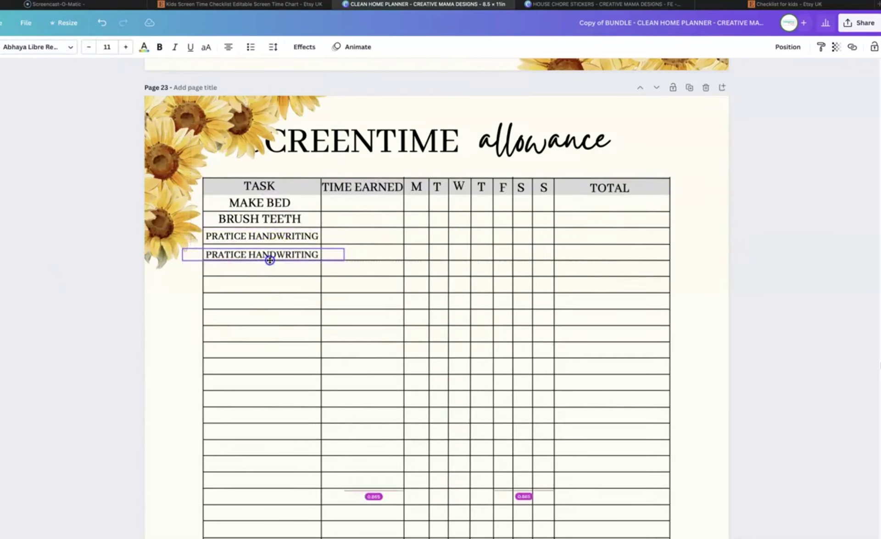
# Step: Correct the third-row task to "PRACTICE HANDWRITING" and reduce its font size to 10
pyautogui.click(226, 236)
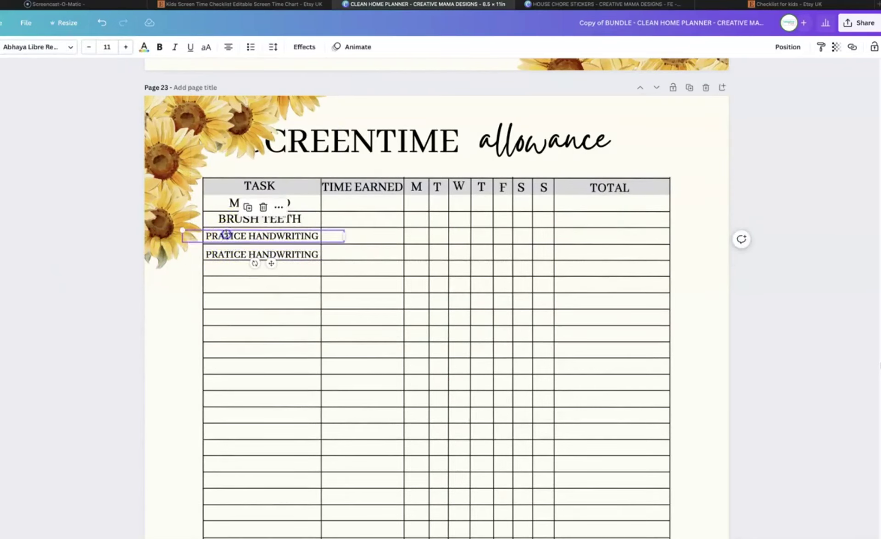
pyautogui.click(226, 236)
pyautogui.write('C')
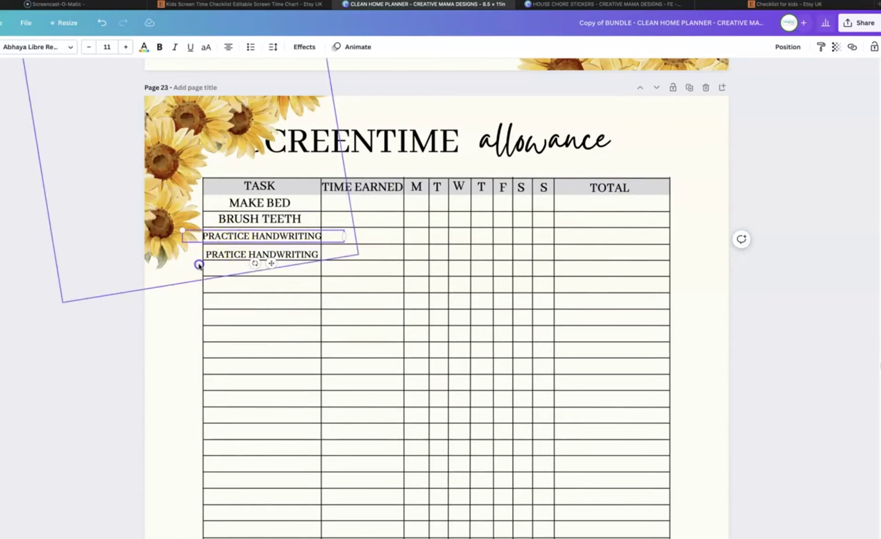
pyautogui.click(145, 37)
pyautogui.click(87, 47)
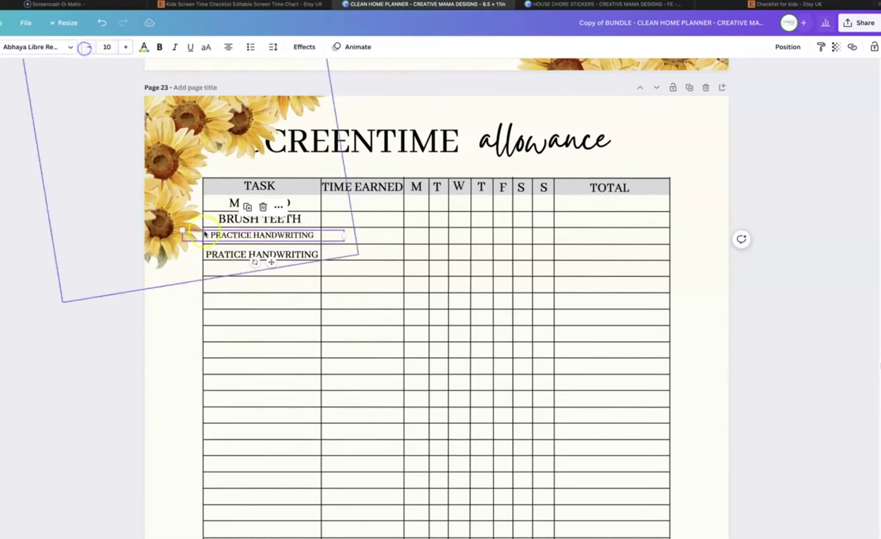
# Step: Change the fourth-row task to "PRACTICE BALLET MOVES" and reduce its font size to 10
pyautogui.click(215, 255)
pyautogui.click(229, 255)
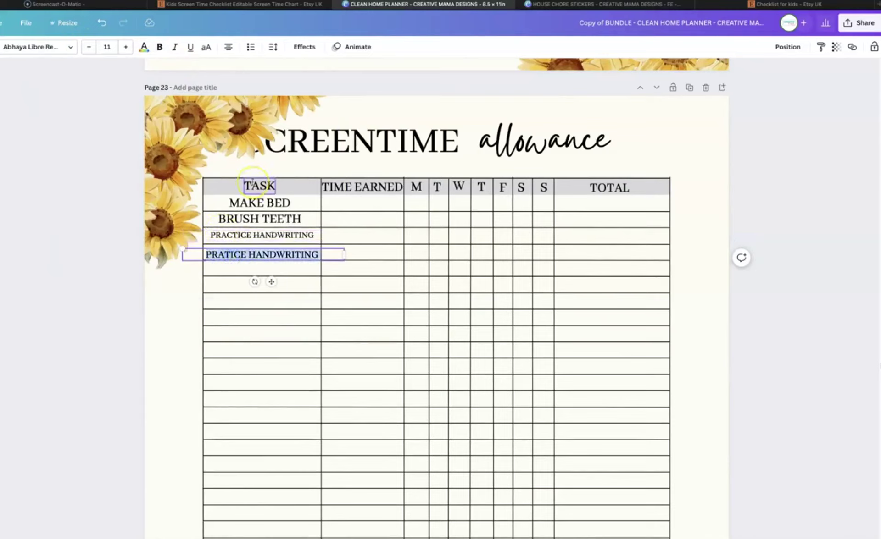
pyautogui.write('PRACTICE')
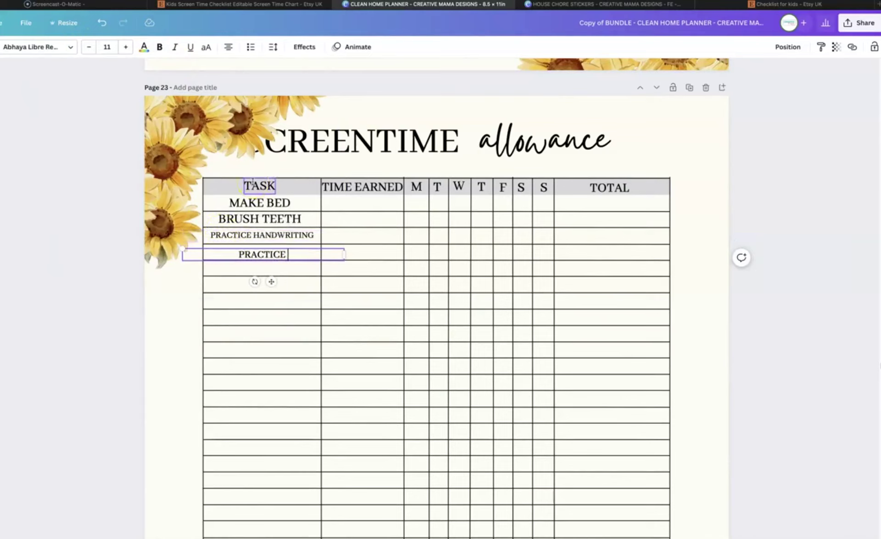
pyautogui.write(' BALLET')
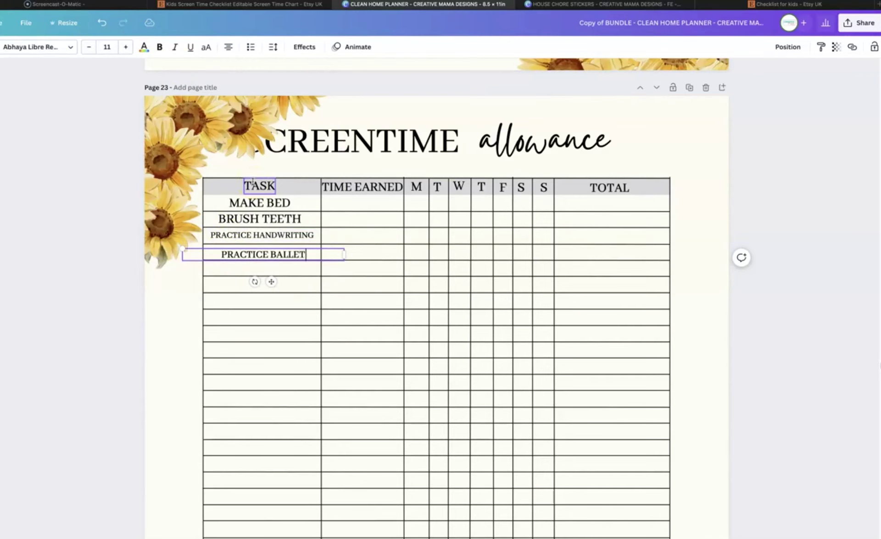
pyautogui.write(' MOVES')
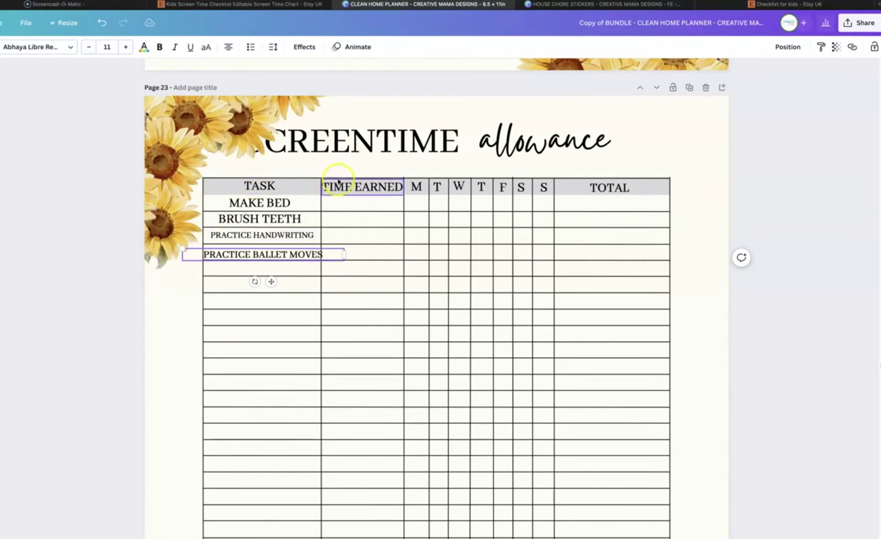
pyautogui.click(89, 48)
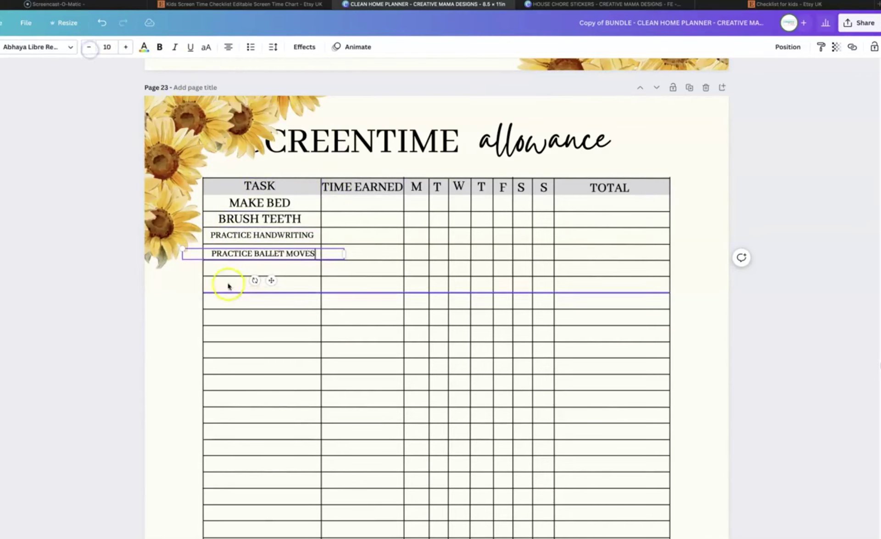
# Step: Narrow the "PRACTICE BALLET MOVES" text box to the column edge and centre it within the fourth row of the TASK column
pyautogui.click(229, 284)
pyautogui.click(240, 251)
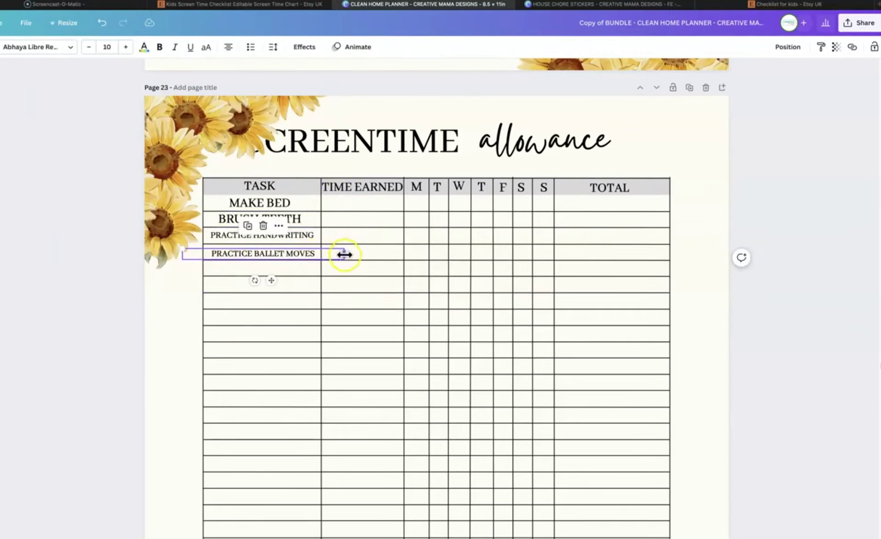
pyautogui.moveTo(344, 255); pyautogui.dragTo(320, 254)
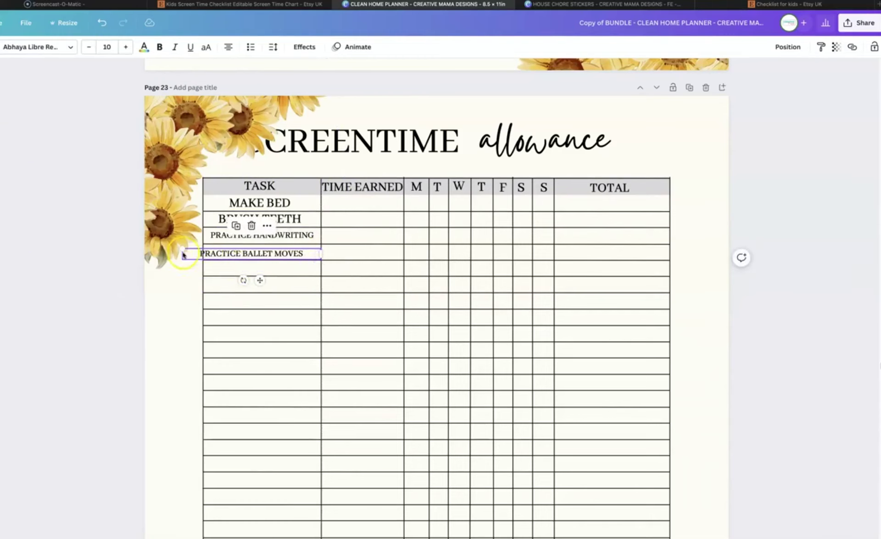
pyautogui.moveTo(218, 256); pyautogui.dragTo(227, 256)
pyautogui.click(295, 276)
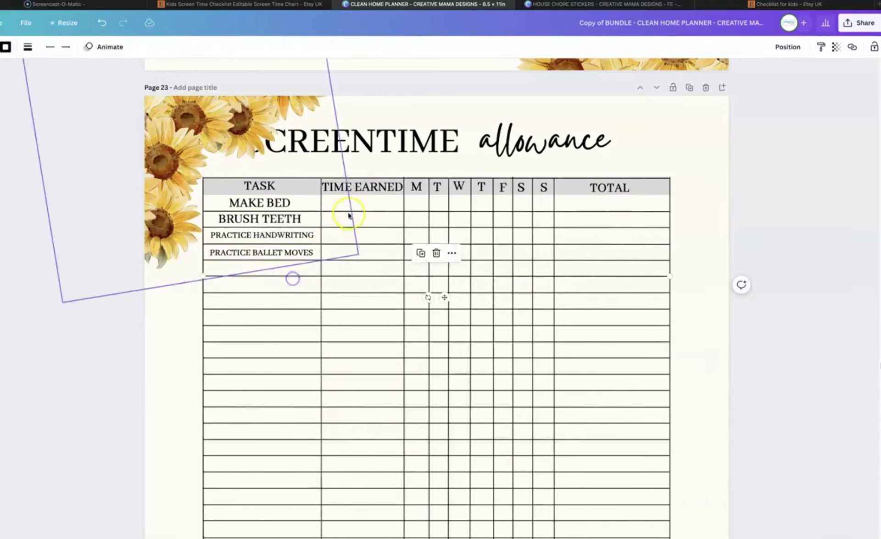
# Step: Place a copy of the "MAKE BED" text in the first row under TIME EARNED and change it to "5 mins"
pyautogui.click(365, 207)
pyautogui.click(278, 207)
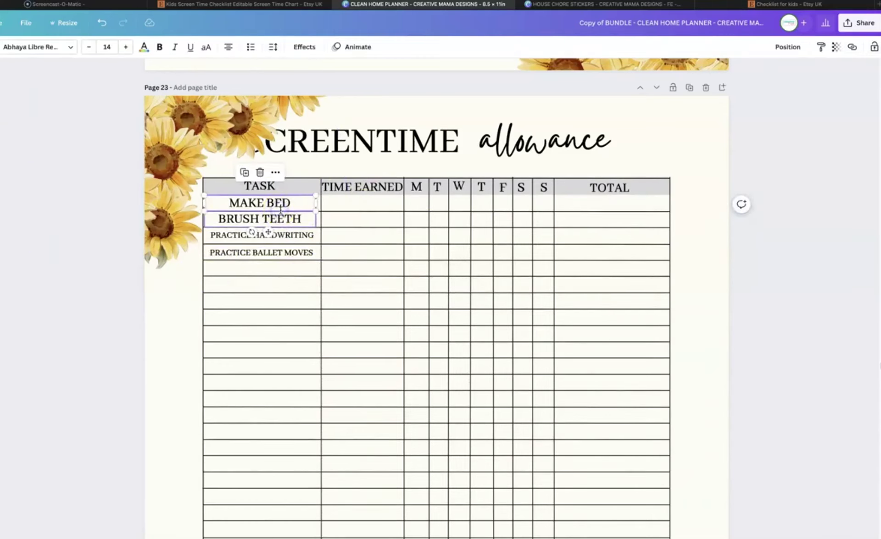
pyautogui.moveTo(281, 210); pyautogui.dragTo(402, 203)
pyautogui.doubleClick(388, 204)
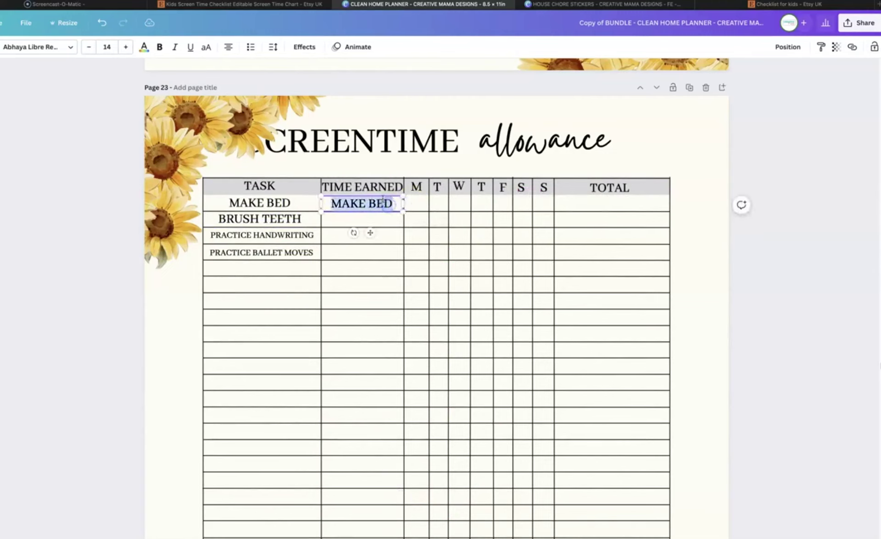
pyautogui.write('5')
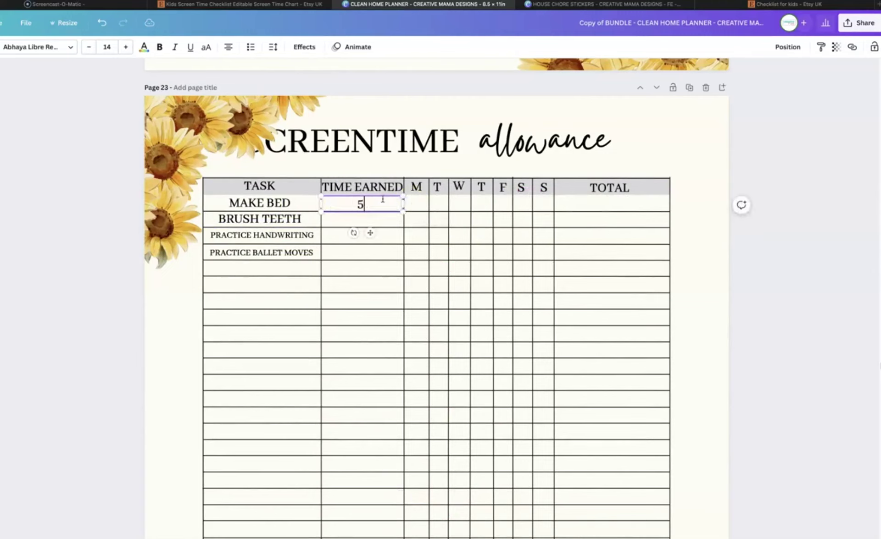
pyautogui.write(' mins')
# Step: Copy the time text down the TIME EARNED column, giving "5 mins" for BRUSH TEETH and "15 mins" for both practice tasks
pyautogui.moveTo(382, 202)
pyautogui.mouseDown()
pyautogui.moveTo(365, 230)
pyautogui.moveTo(354, 226)
pyautogui.moveTo(361, 239)
pyautogui.moveTo(363, 217)
pyautogui.moveTo(350, 239)
pyautogui.mouseUp()
pyautogui.click(342, 236)
pyautogui.write('1')
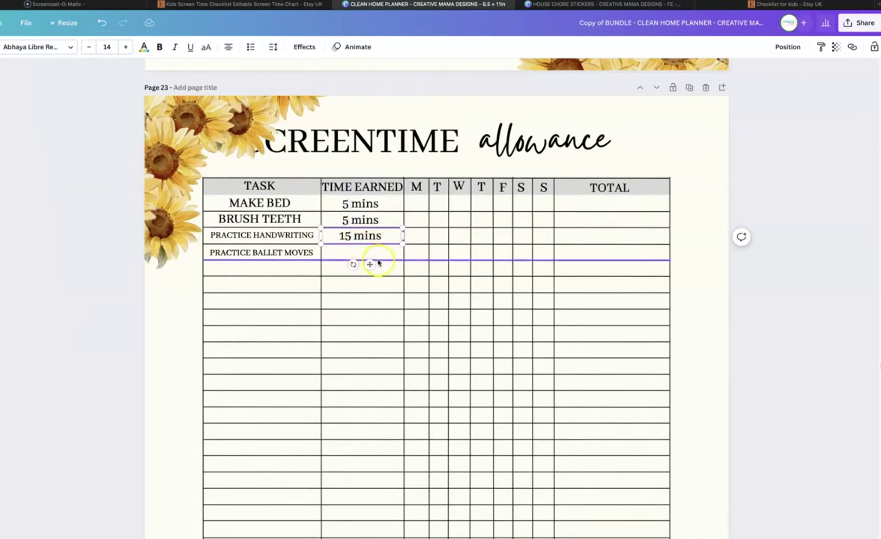
pyautogui.moveTo(374, 240)
pyautogui.mouseDown()
pyautogui.moveTo(360, 255)
pyautogui.moveTo(361, 248)
pyautogui.mouseUp()
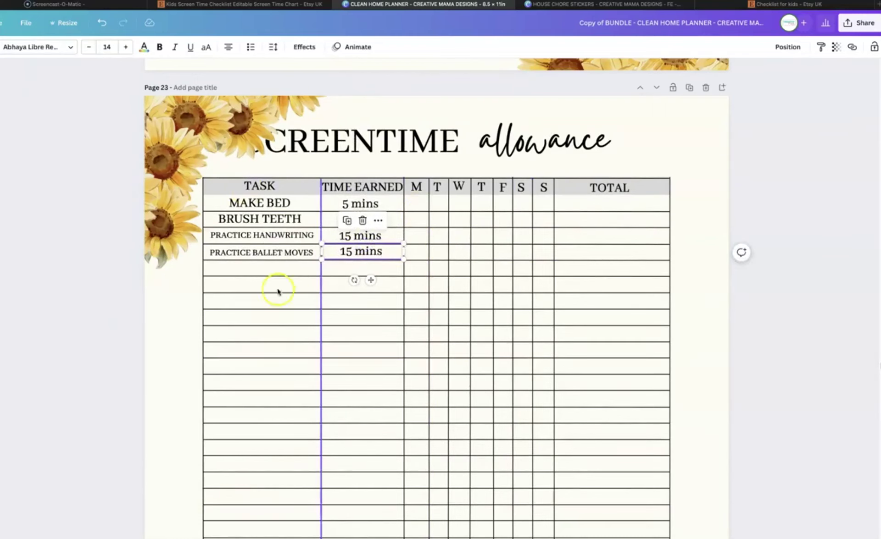
pyautogui.scroll(-1, 216, 358)
pyautogui.scroll(-6, 216, 315)
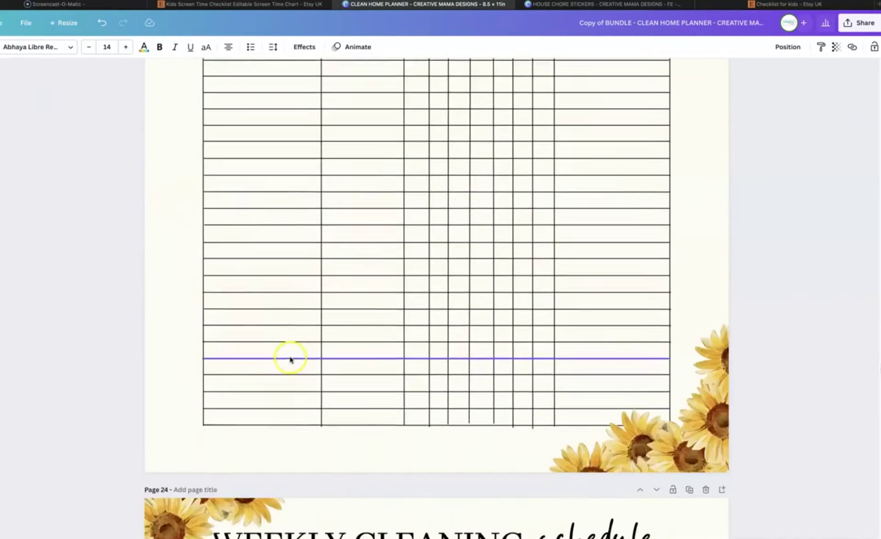
pyautogui.scroll(6, 291, 360)
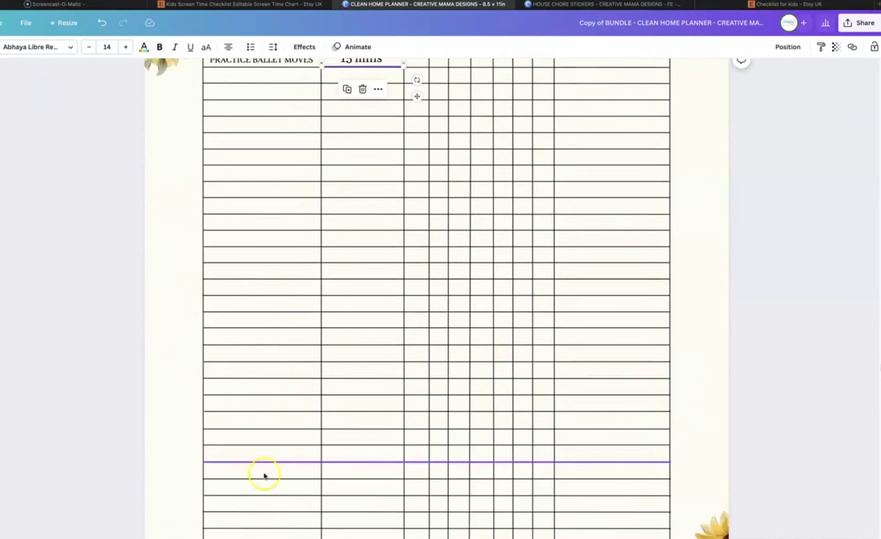
pyautogui.scroll(5, 311, 256)
pyautogui.scroll(-1, 246, 305)
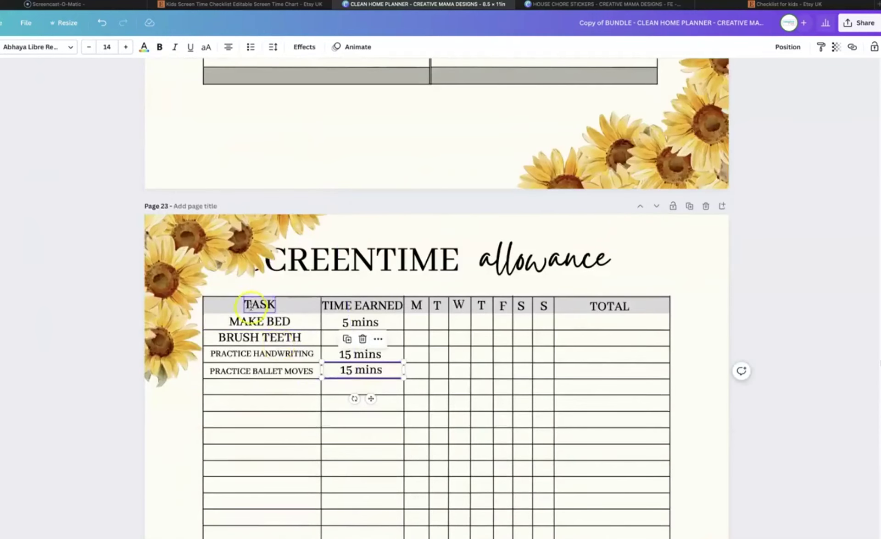
pyautogui.scroll(-1, 226, 368)
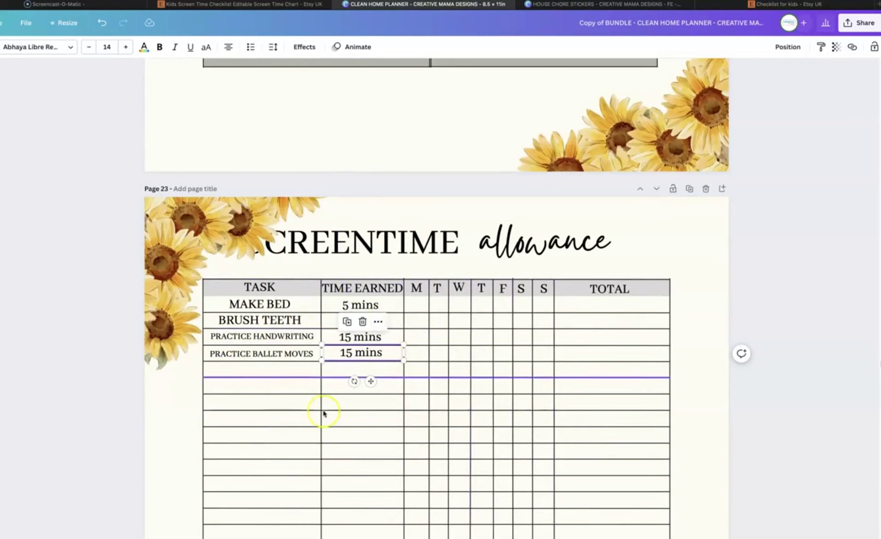
# Step: Place a copy of the "MAKE BED" text in the first row under TOTAL and change it to "15"
pyautogui.click(604, 307)
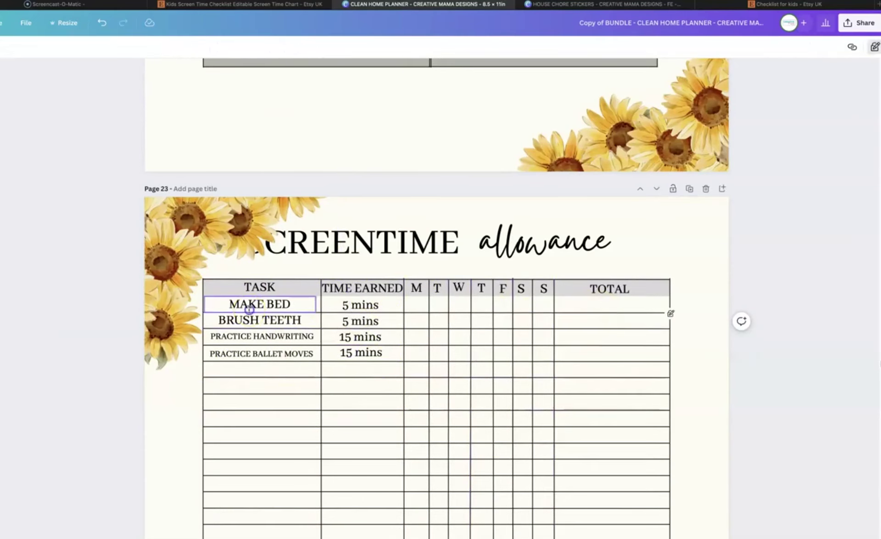
pyautogui.click(249, 310)
pyautogui.press('super+d')
pyautogui.moveTo(305, 320); pyautogui.dragTo(644, 308)
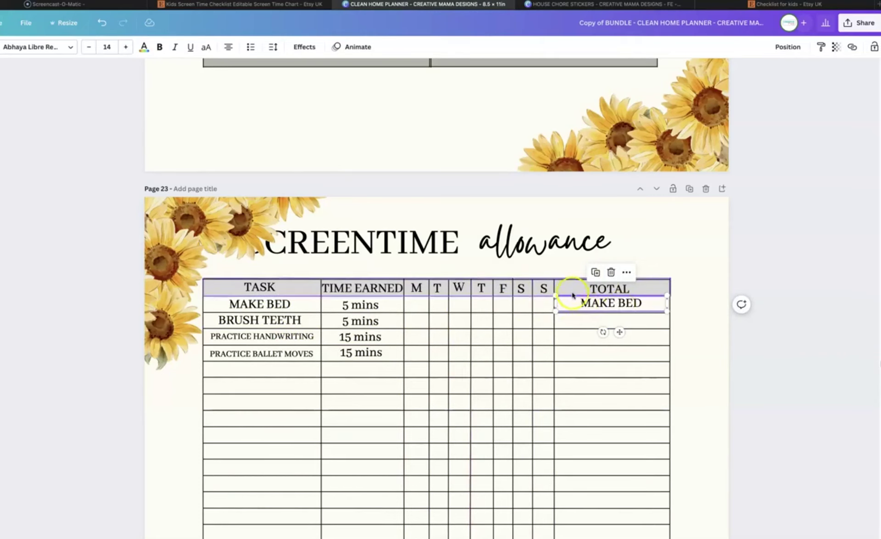
pyautogui.tripleClick(582, 302)
pyautogui.write('15')
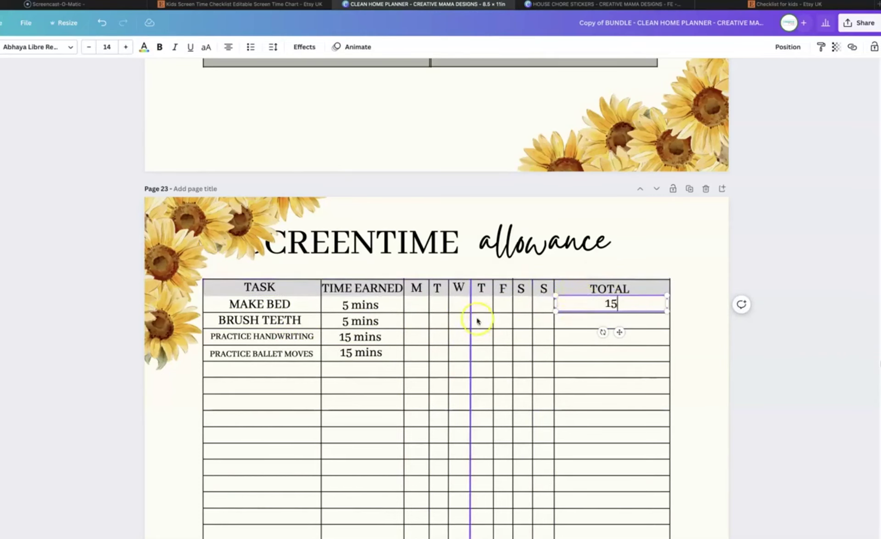
# Step: Look over the filled-in sample rows and the whole "SCREENTIME allowance" page
pyautogui.click(418, 303)
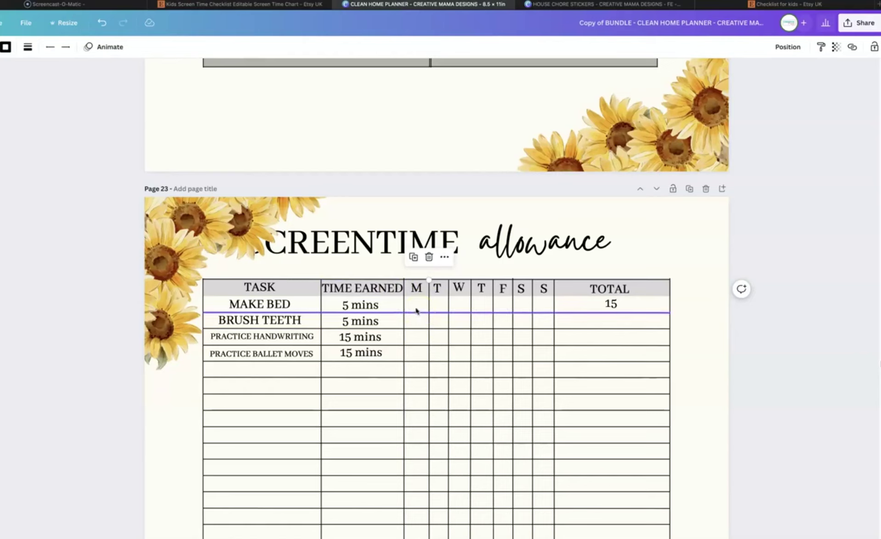
pyautogui.click(615, 304)
pyautogui.click(615, 306)
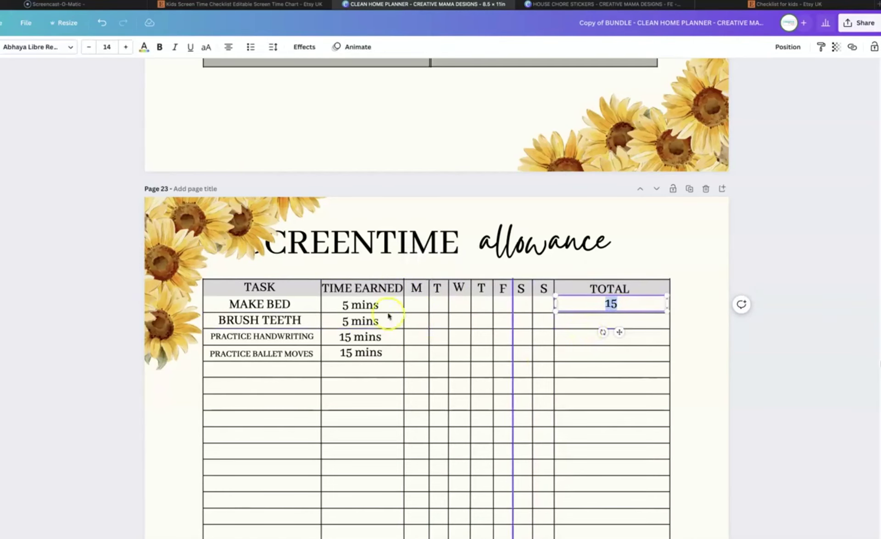
pyautogui.scroll(-1, 386, 299)
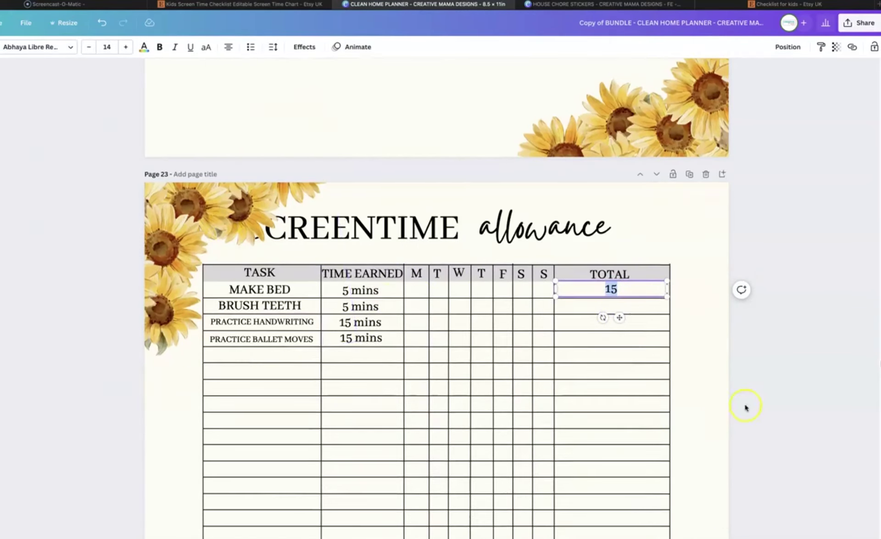
pyautogui.click(770, 393)
pyautogui.scroll(-5, 757, 130)
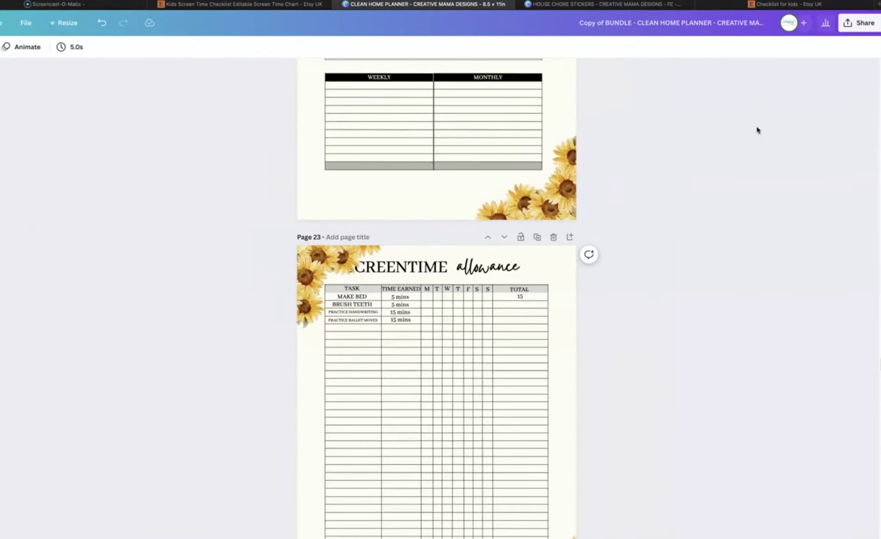
pyautogui.scroll(-4, 714, 291)
pyautogui.scroll(1, 714, 289)
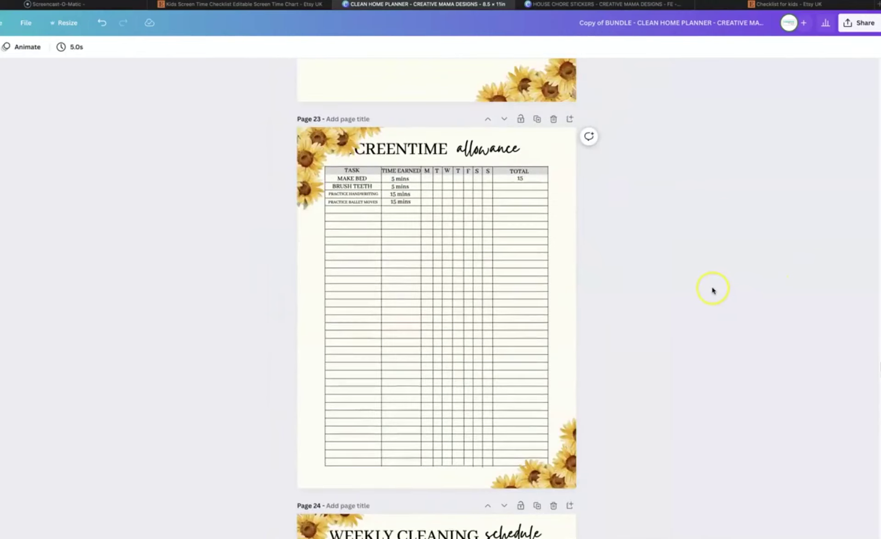
# Step: Shift the title words "allowance" and "SCREENTIME" to the right so the heading sits clear of the corner sunflowers
pyautogui.moveTo(246, 89); pyautogui.dragTo(373, 226)
pyautogui.click(392, 140)
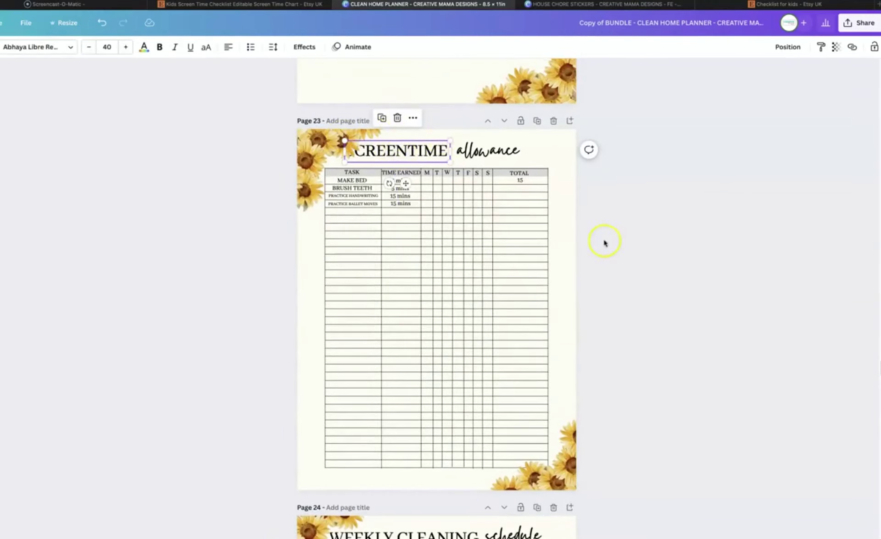
pyautogui.click(485, 135)
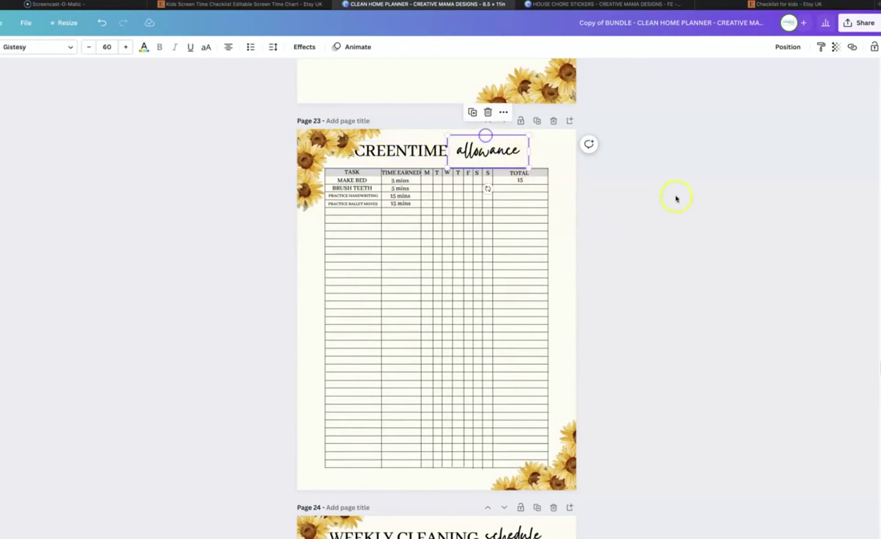
pyautogui.click(674, 196)
pyautogui.click(408, 148)
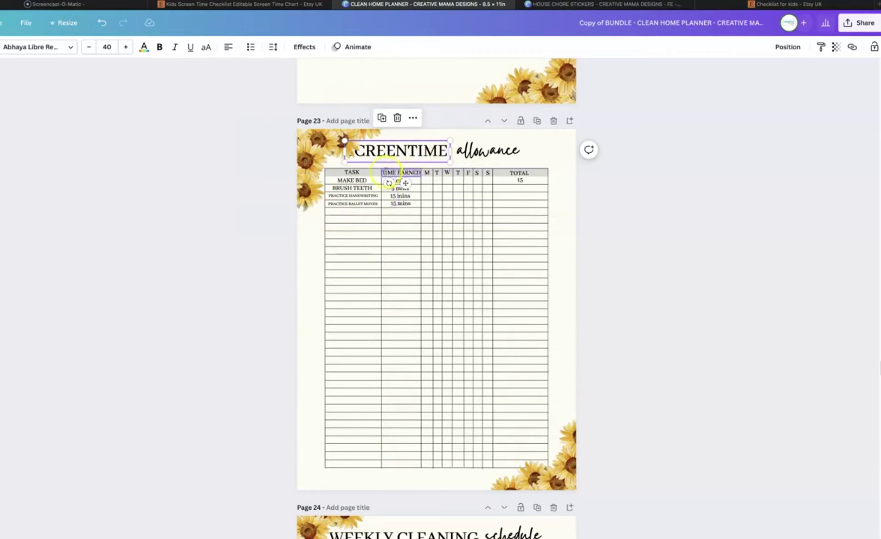
pyautogui.moveTo(529, 153); pyautogui.dragTo(555, 161)
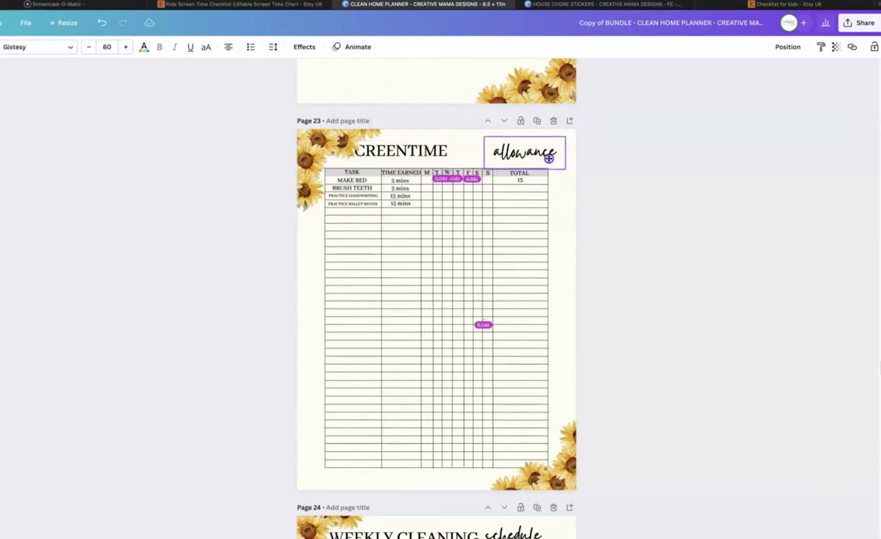
pyautogui.click(440, 151)
pyautogui.moveTo(441, 151); pyautogui.dragTo(470, 156)
pyautogui.click(393, 164)
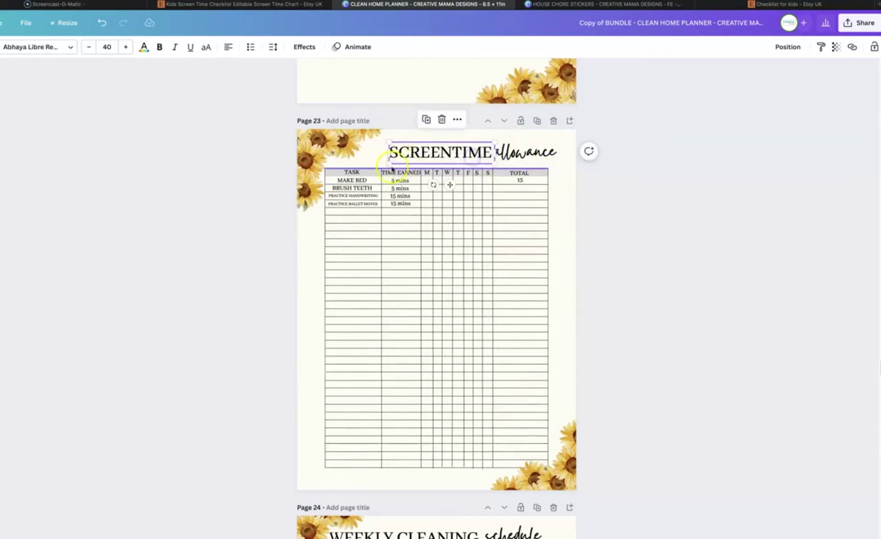
pyautogui.click(514, 150)
pyautogui.moveTo(544, 149); pyautogui.dragTo(356, 158)
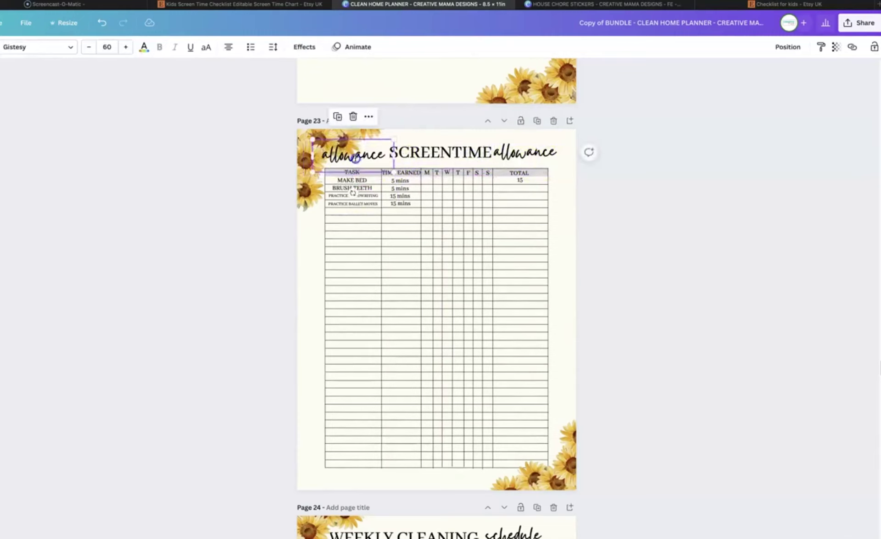
pyautogui.doubleClick(355, 158)
pyautogui.write("Savannah's")
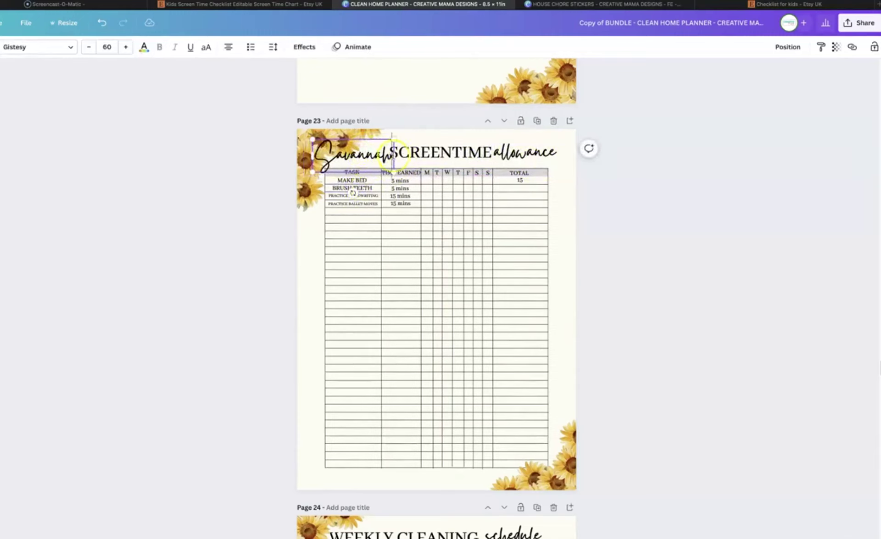
pyautogui.click(249, 225)
pyautogui.click(369, 163)
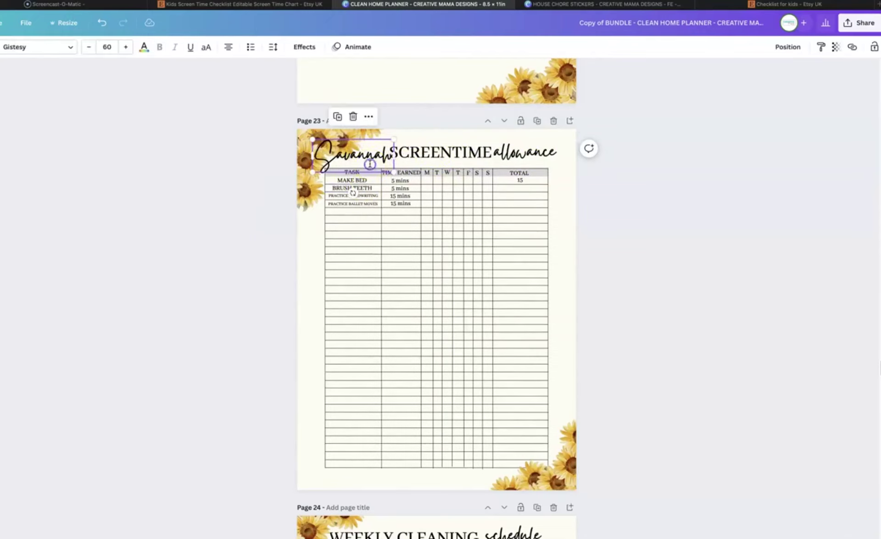
pyautogui.press('Delete')
# Step: Delete the title words "SCREENTIME" and "allowance" from page 23
pyautogui.click(452, 155)
pyautogui.press('Delete')
pyautogui.click(523, 152)
pyautogui.press('Delete')
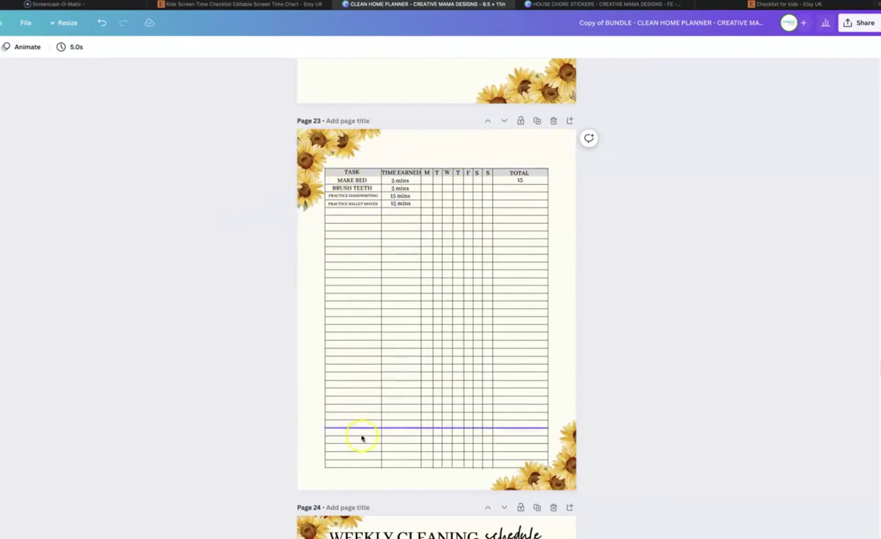
# Step: Download only the current page, page 23, as a PNG, allow the download and close the opened image preview
pyautogui.click(854, 24)
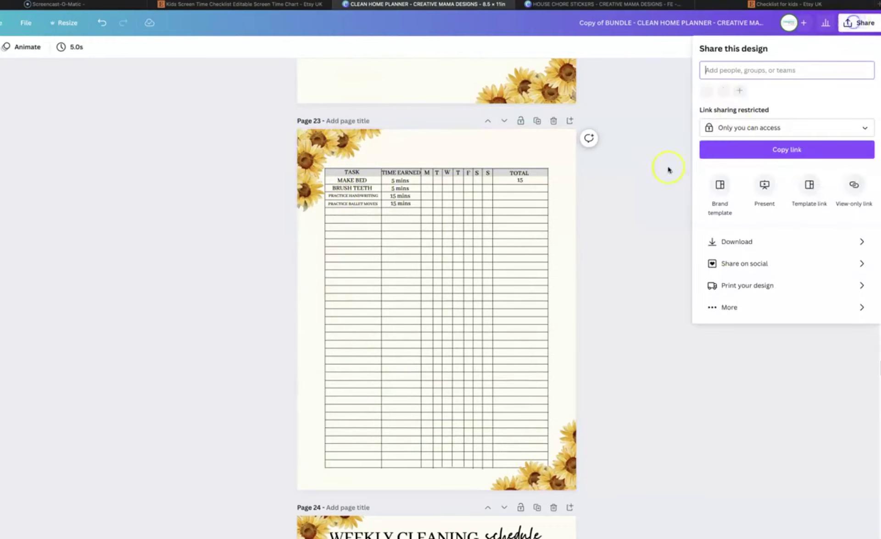
pyautogui.click(772, 245)
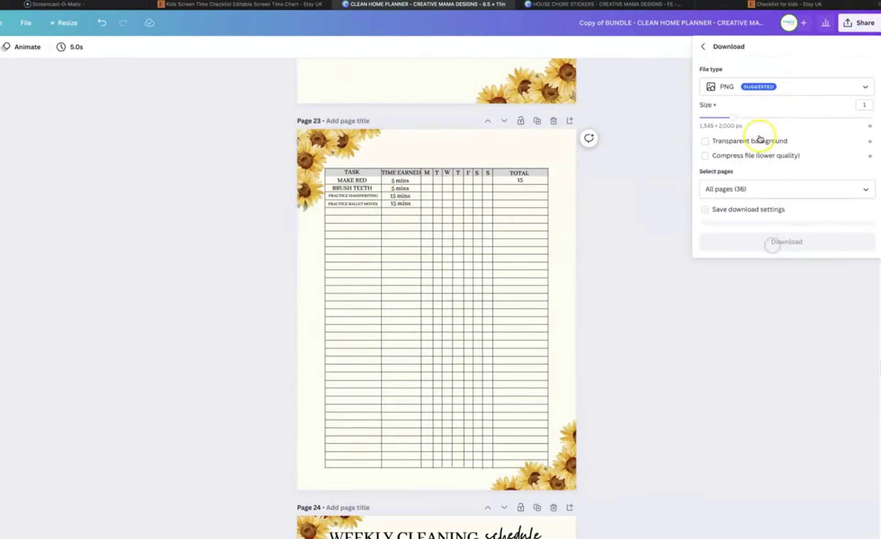
pyautogui.click(736, 189)
pyautogui.click(739, 239)
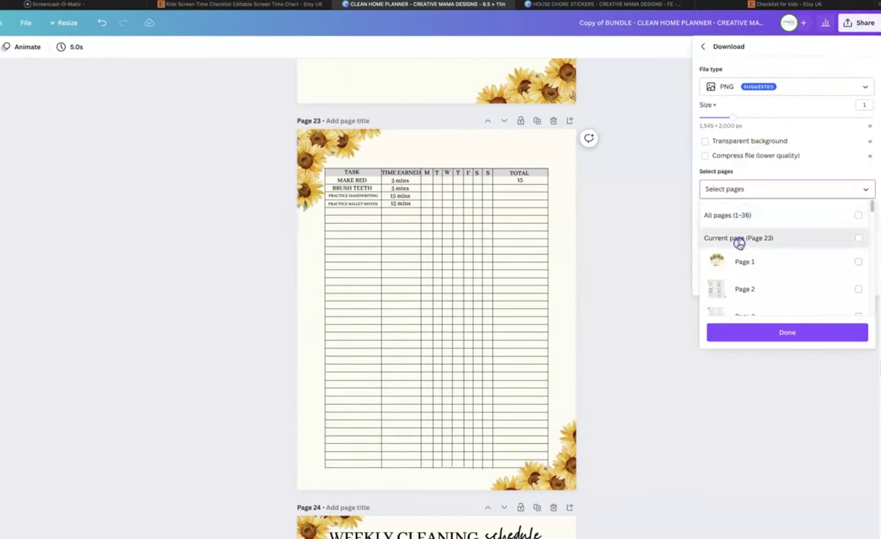
pyautogui.click(740, 239)
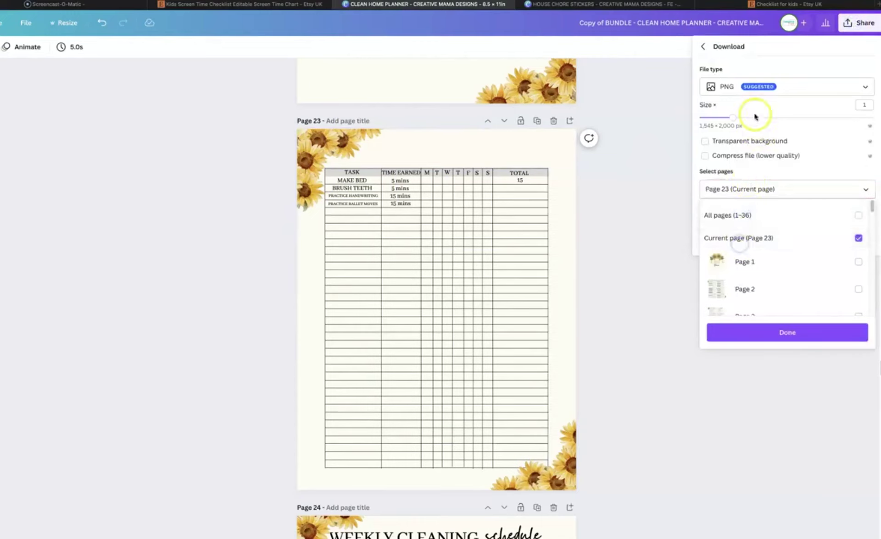
pyautogui.click(752, 343)
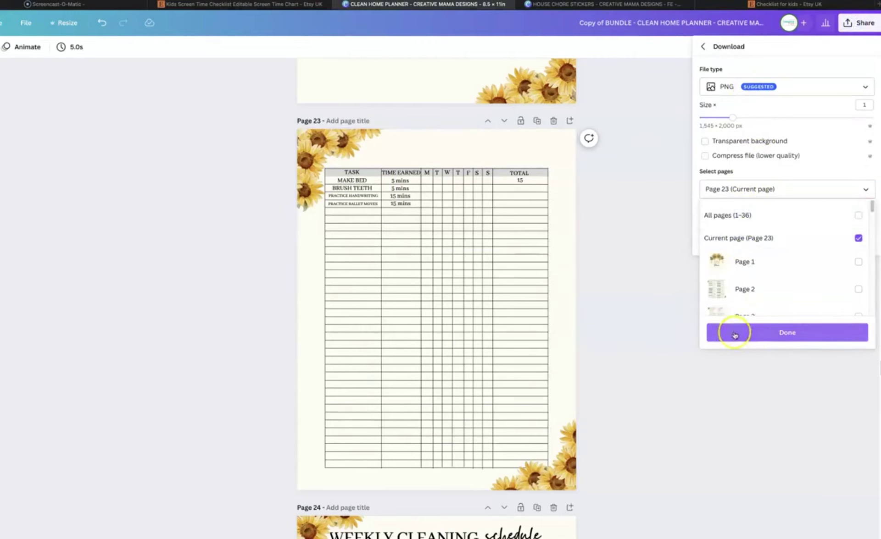
pyautogui.click(741, 235)
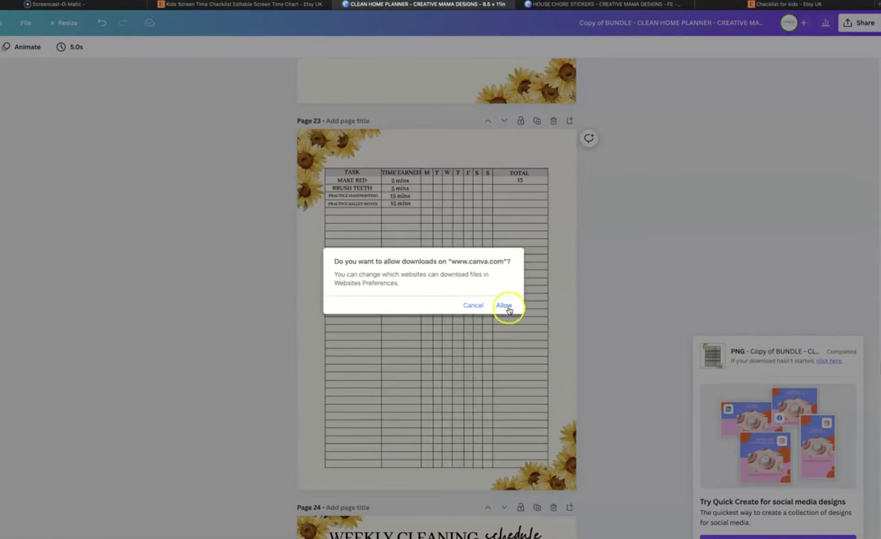
pyautogui.click(504, 306)
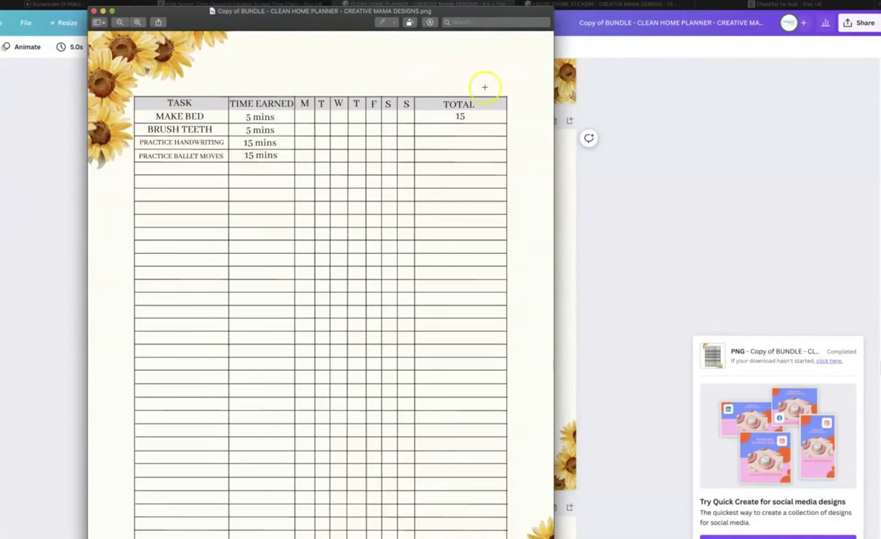
pyautogui.click(94, 11)
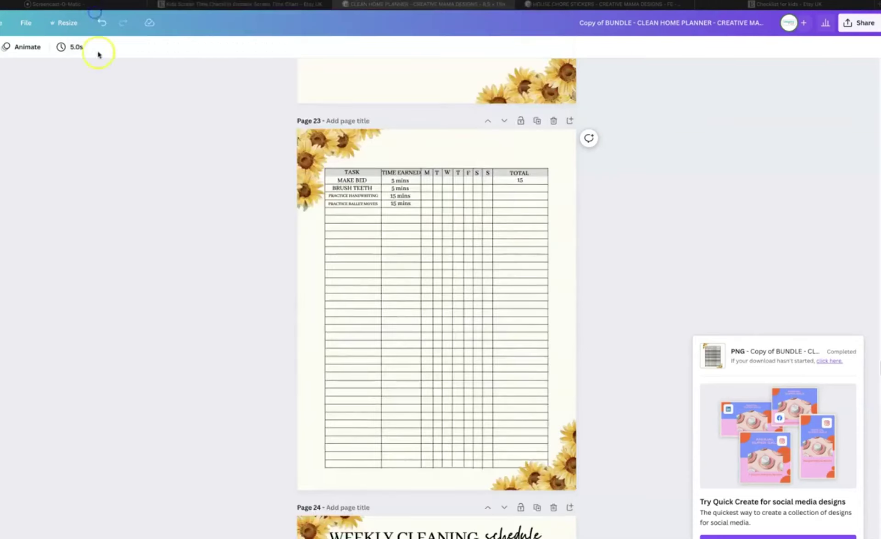
# Step: Upload the newest "Copy of BUNDLE - CLEAN HOME PLANNER - CREATIVE MAMA DESIGNS.png" from the Downloads folder
pyautogui.click(13, 117)
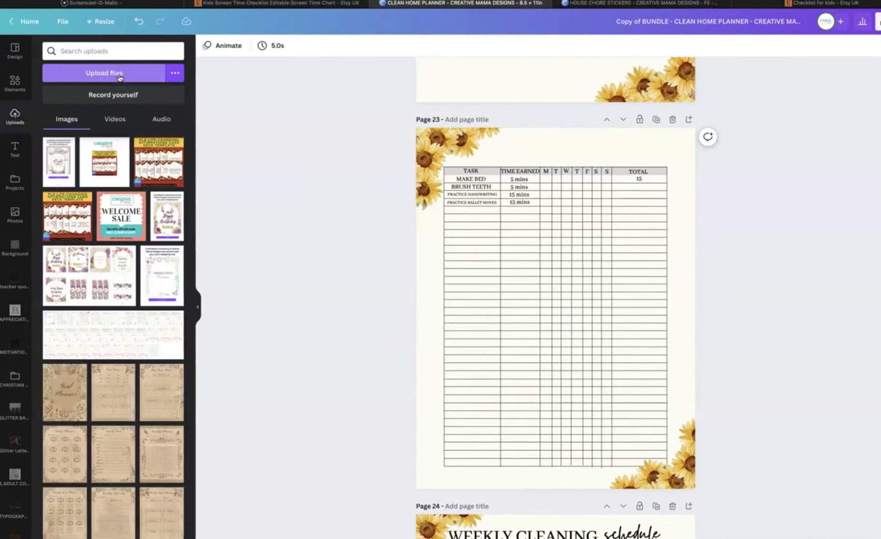
pyautogui.click(119, 78)
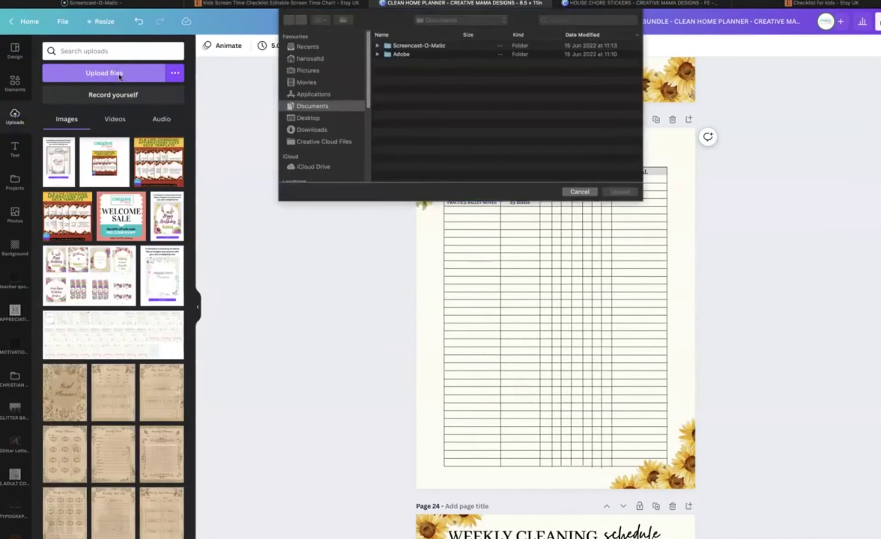
pyautogui.click(309, 129)
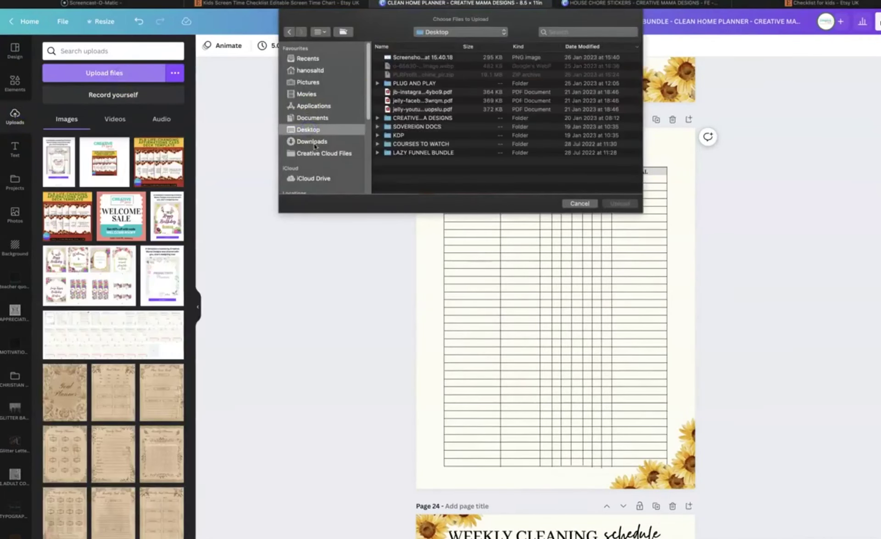
pyautogui.click(313, 142)
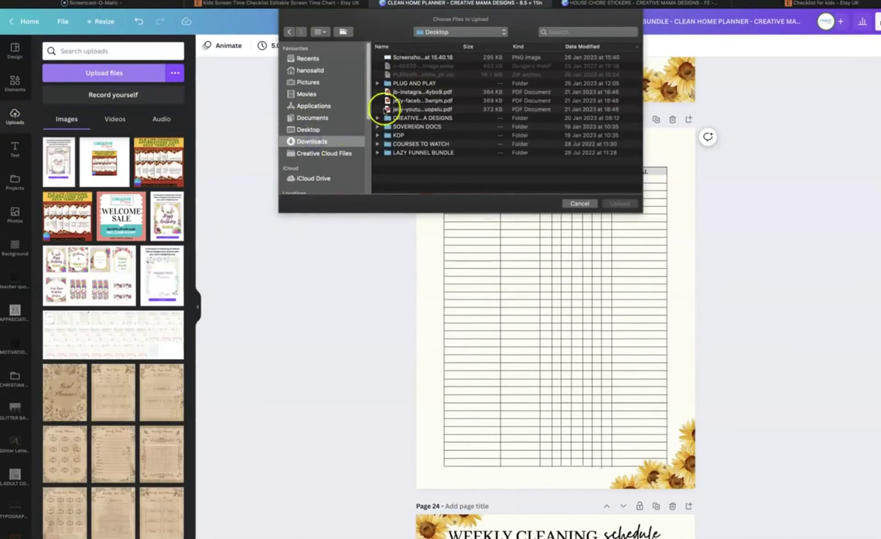
pyautogui.click(404, 59)
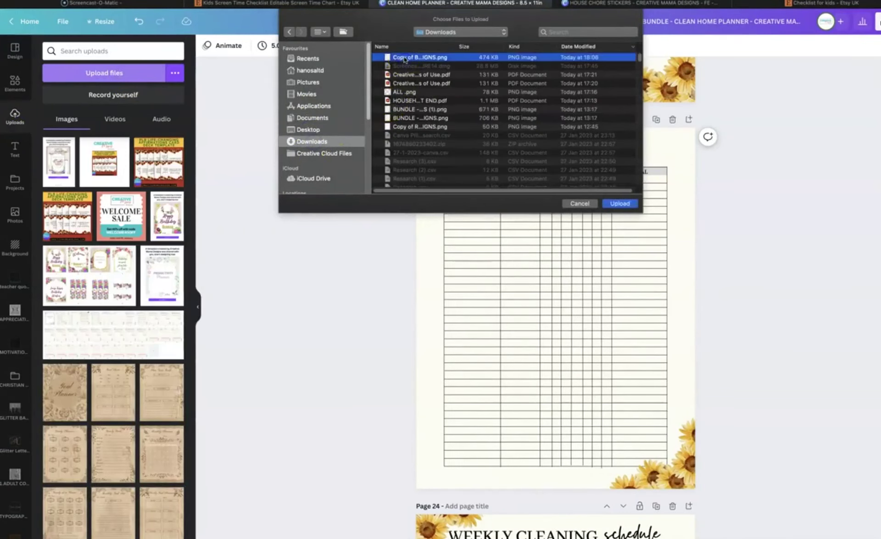
pyautogui.doubleClick(404, 58)
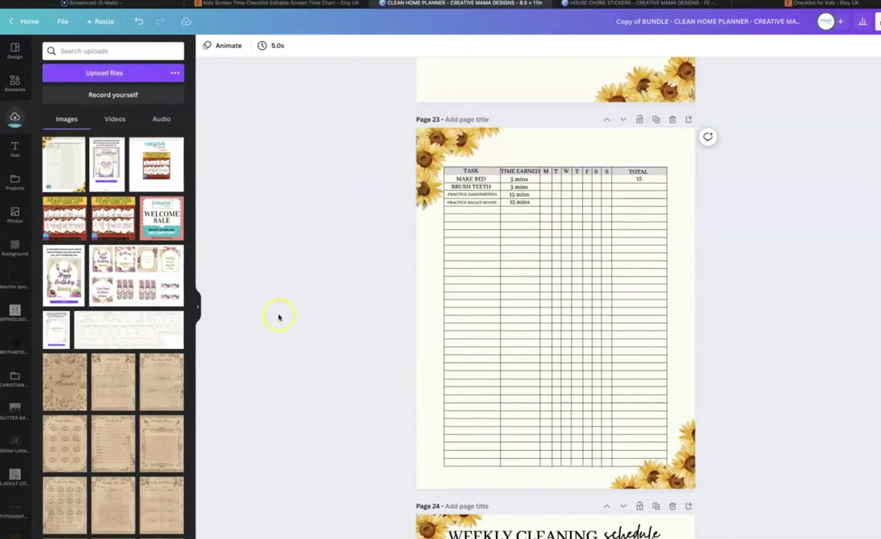
# Step: Duplicate the cover page, clear everything from page 1 and fill that page with the uploaded checklist image
pyautogui.scroll(20, 520, 270)
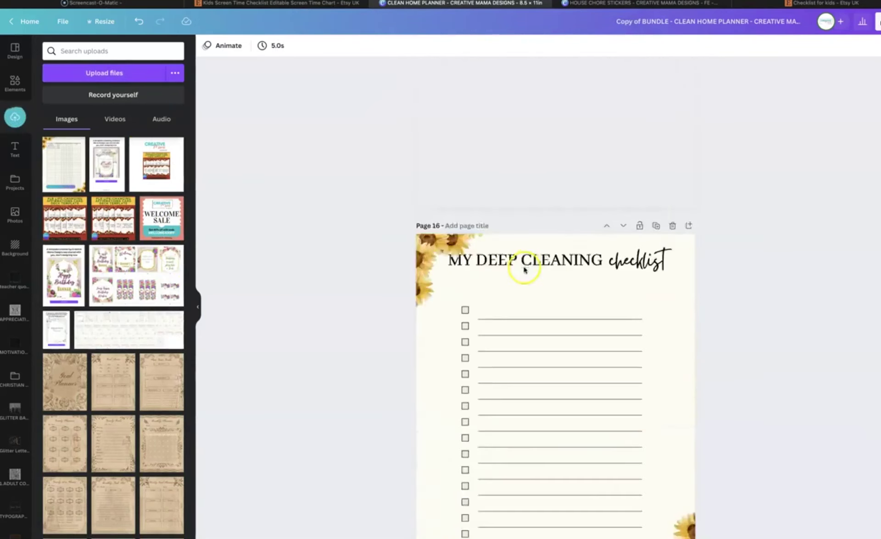
pyautogui.scroll(20, 537, 251)
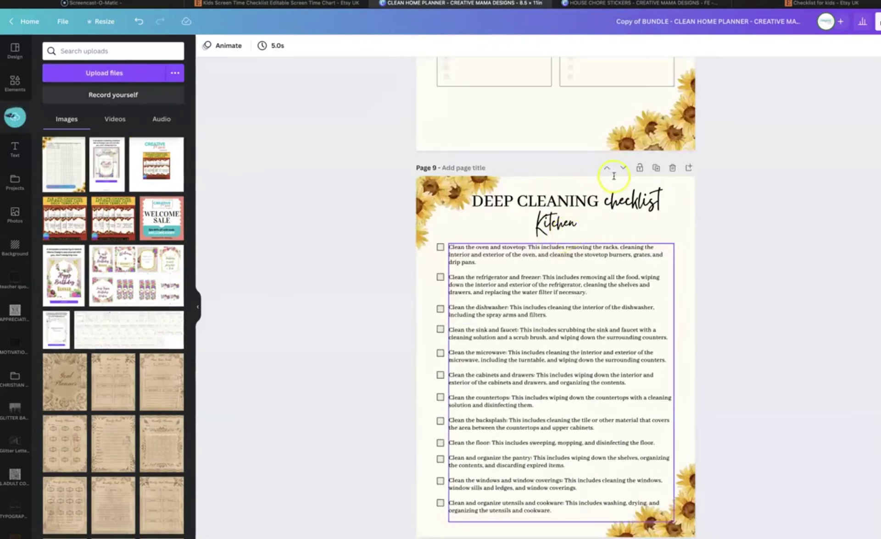
pyautogui.scroll(10, 566, 231)
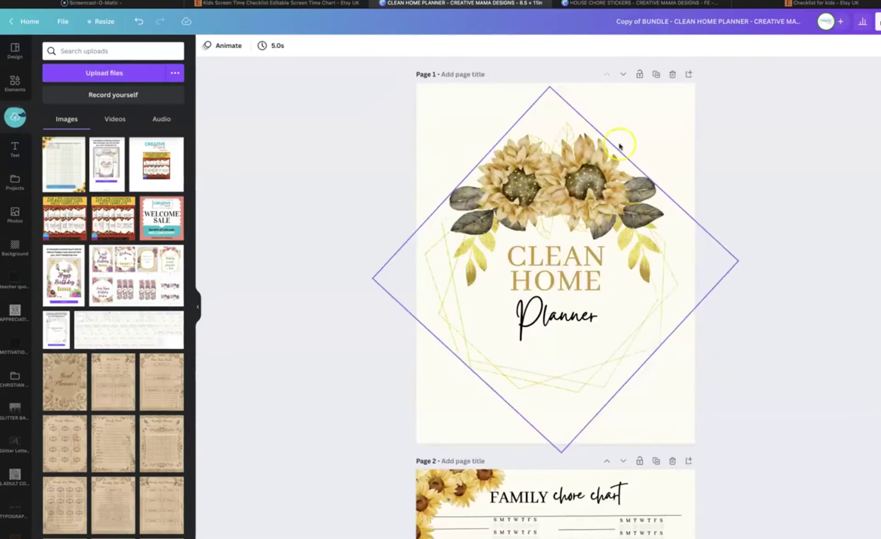
pyautogui.click(657, 75)
pyautogui.scroll(5, 429, 137)
pyautogui.moveTo(412, 102); pyautogui.dragTo(686, 410)
pyautogui.press('Delete')
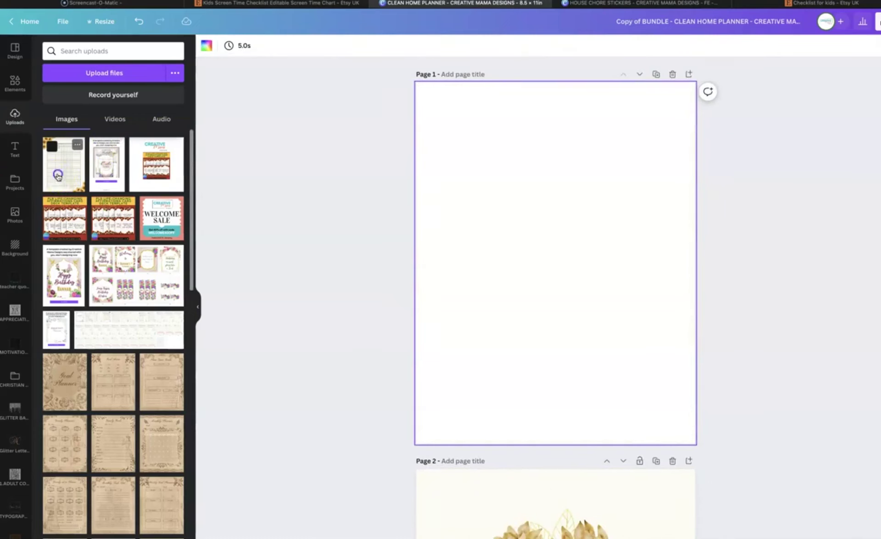
pyautogui.moveTo(58, 178); pyautogui.dragTo(432, 232)
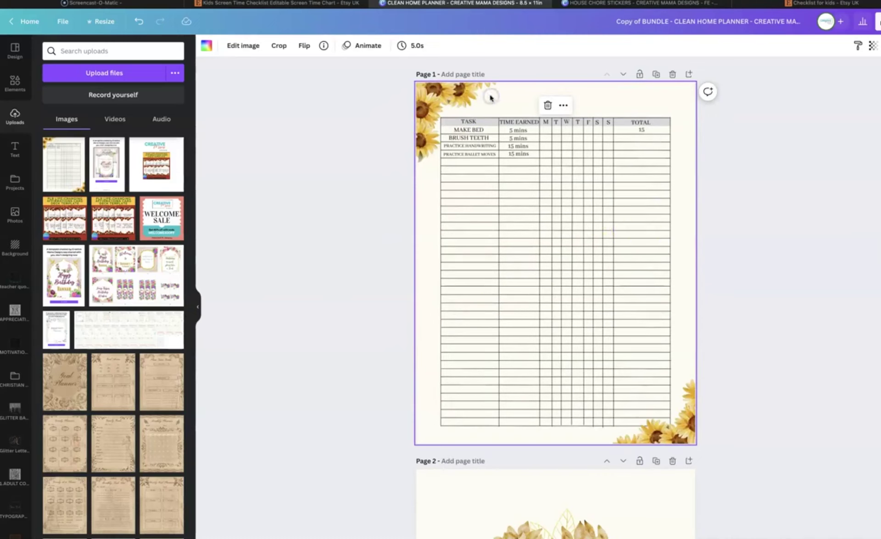
# Step: Add a text box to page 1, enlarge it to font size 22.8 and place it above the table header
pyautogui.press('t')
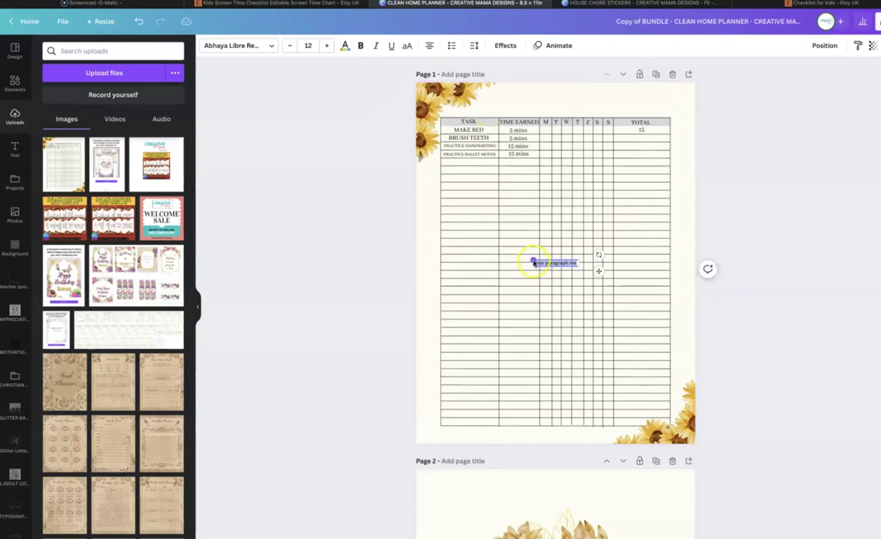
pyautogui.moveTo(533, 261); pyautogui.dragTo(494, 246)
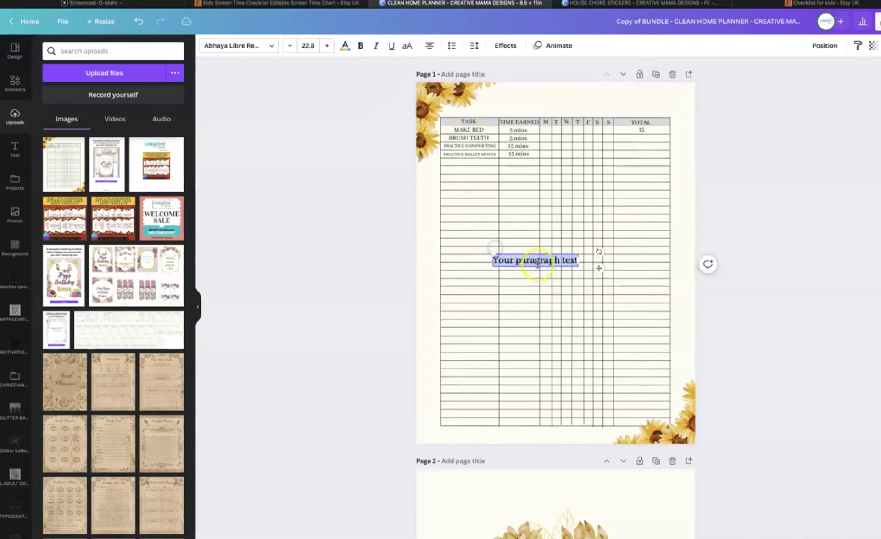
pyautogui.moveTo(538, 265); pyautogui.dragTo(512, 105)
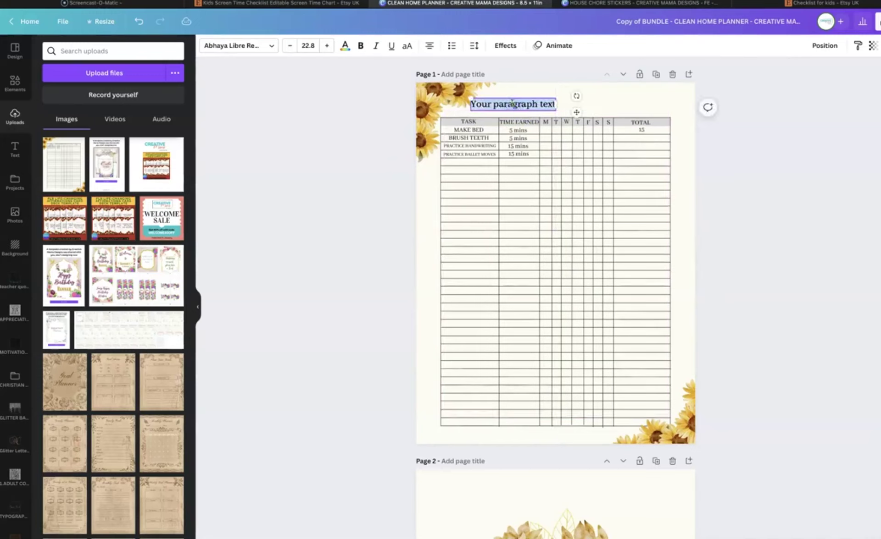
pyautogui.click(627, 93)
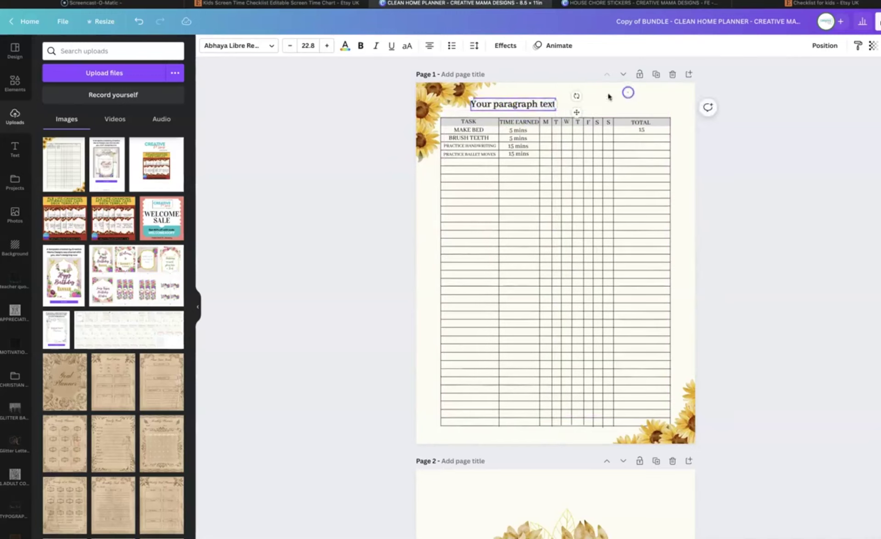
# Step: Replace the "Your paragraph text" placeholder above the table with the child's first name
pyautogui.click(478, 106)
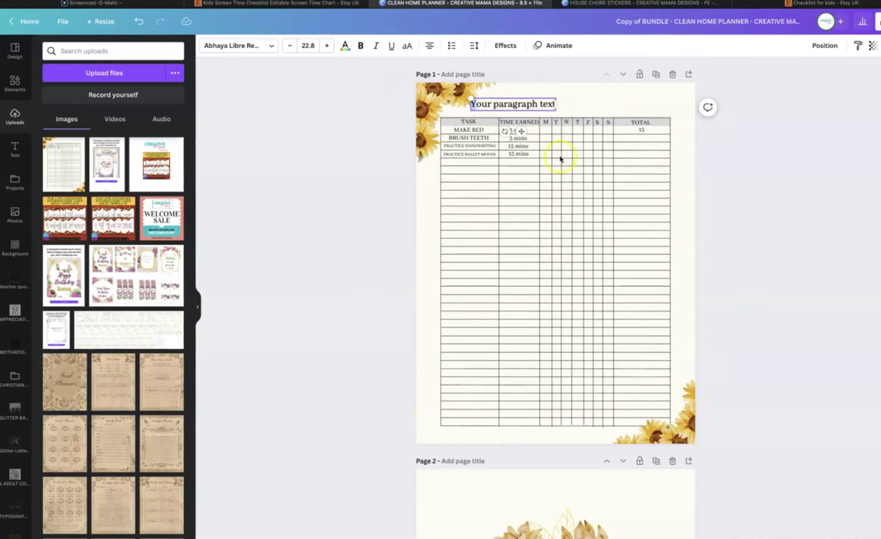
pyautogui.tripleClick(499, 105)
pyautogui.scroll(-2, 546, 331)
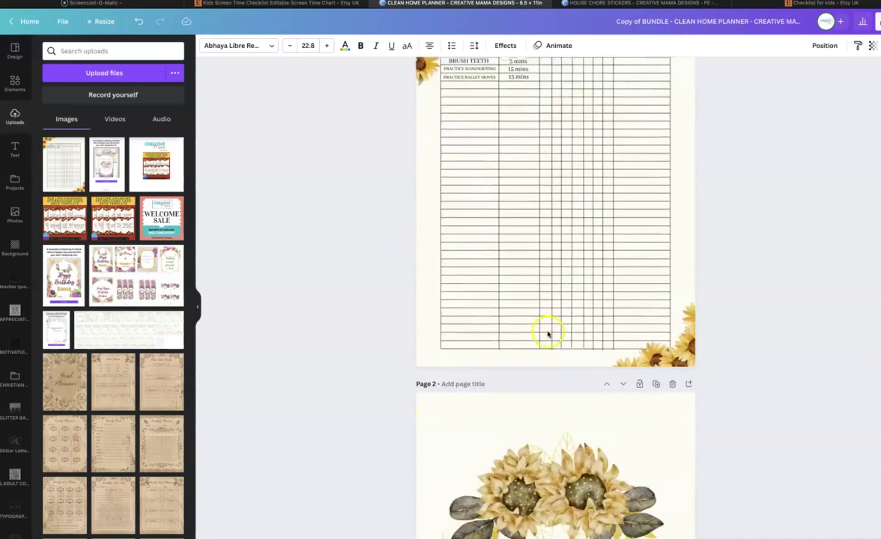
pyautogui.scroll(2, 547, 331)
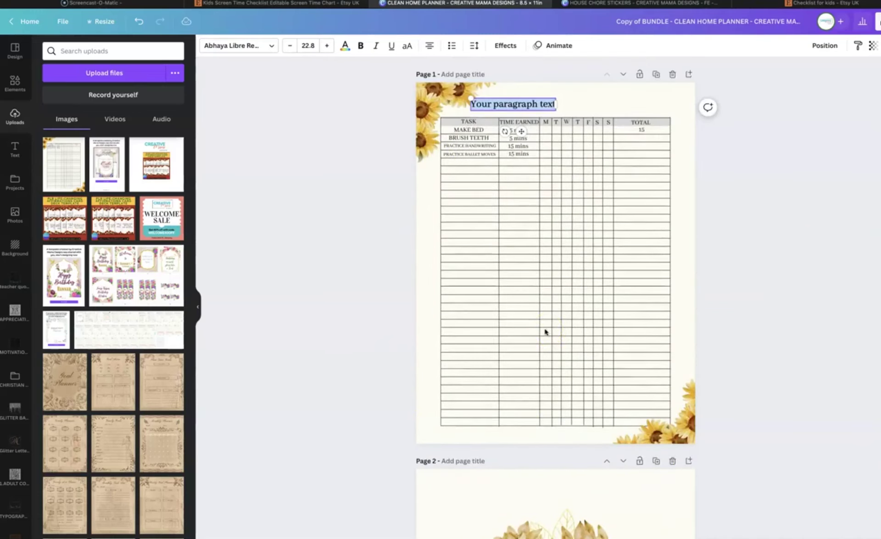
pyautogui.write('Savannag')
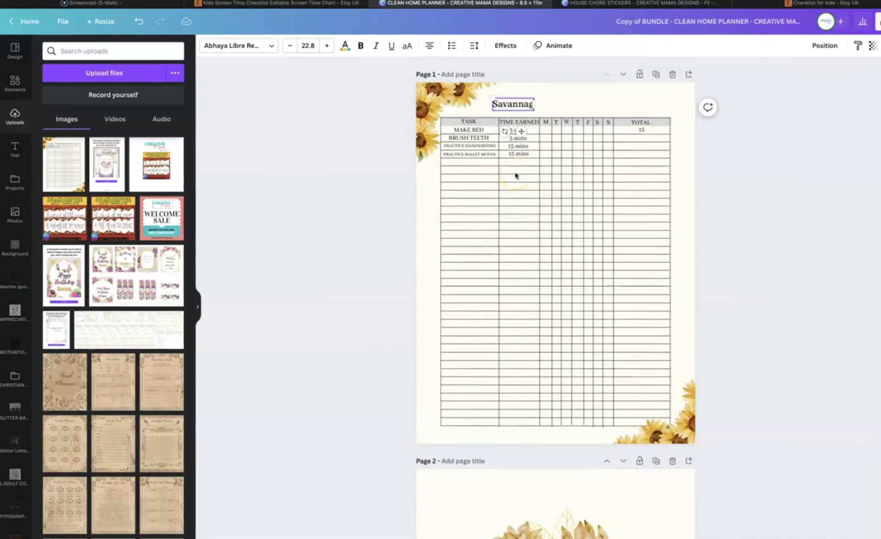
pyautogui.press('BackSpace')
pyautogui.write('h')
pyautogui.click(533, 105)
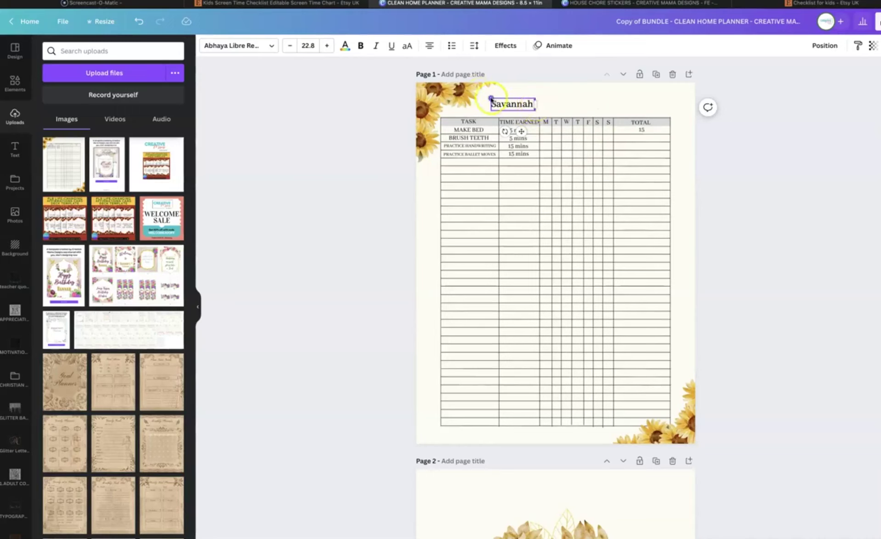
# Step: Enlarge the child's name heading to font size 40.3, keeping it above the table
pyautogui.moveTo(491, 98); pyautogui.dragTo(485, 117)
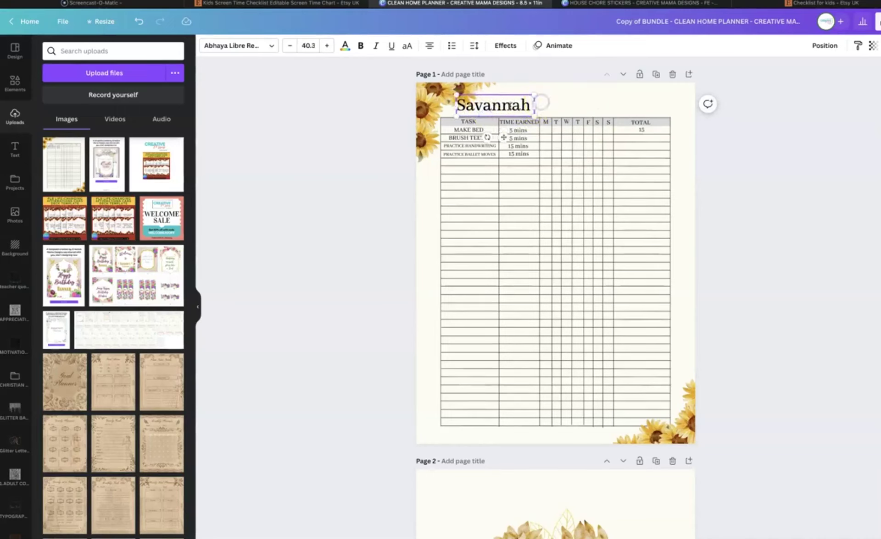
pyautogui.doubleClick(510, 106)
pyautogui.click(344, 115)
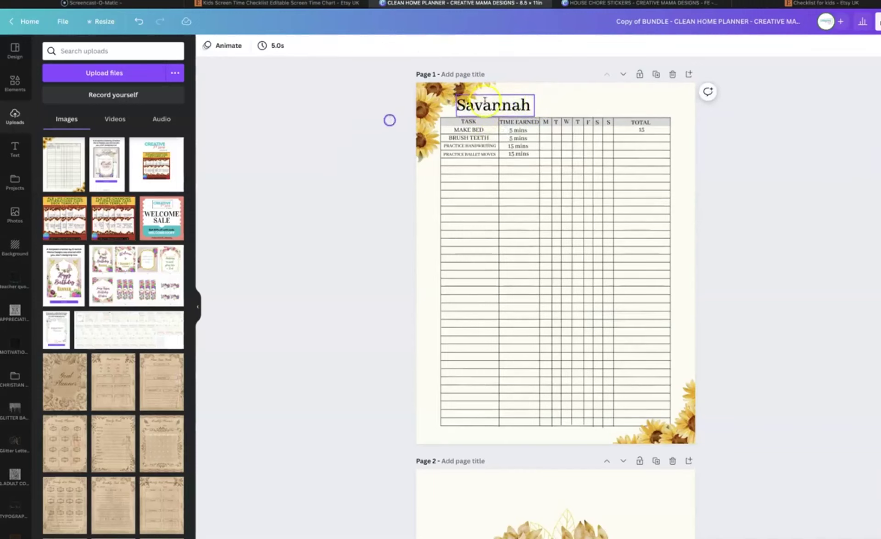
pyautogui.click(485, 100)
pyautogui.hotkey('ctrl', 'd')
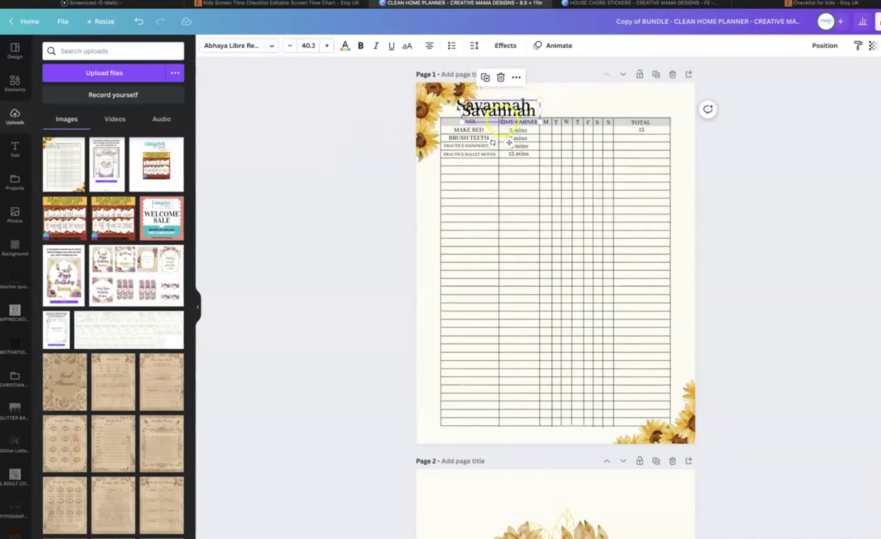
pyautogui.moveTo(502, 119); pyautogui.dragTo(576, 112)
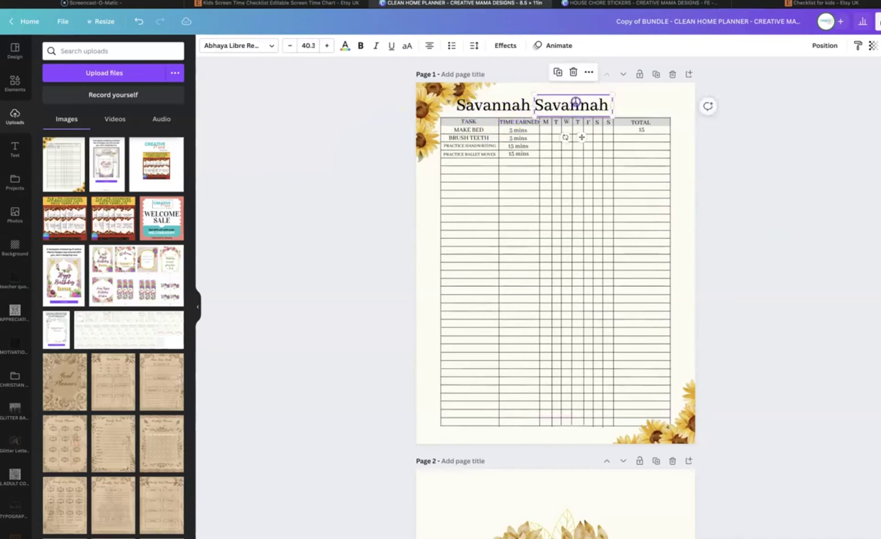
pyautogui.doubleClick(575, 101)
pyautogui.write('al')
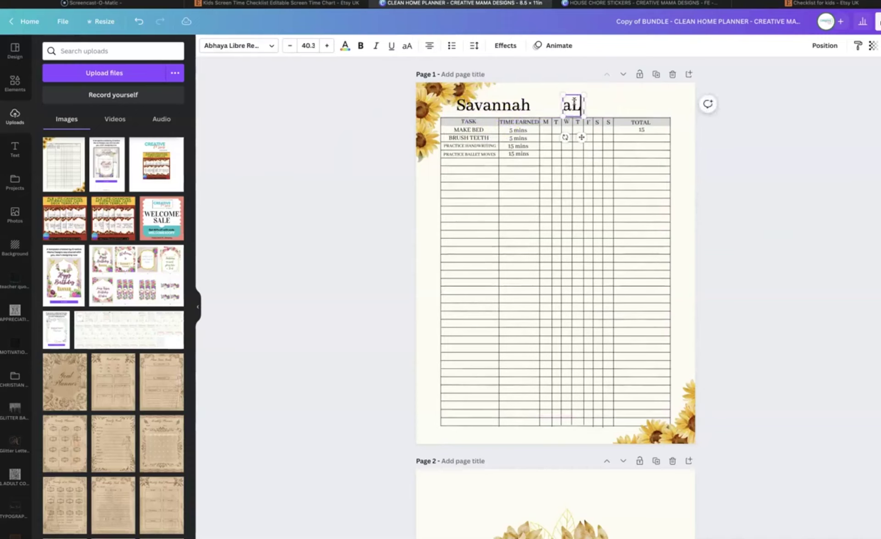
pyautogui.press('BackSpace')
pyautogui.press('BackSpace')
# Step: Extend the child's name heading above the table into the possessive title "…'s Screen time Allowance"
pyautogui.click(503, 106)
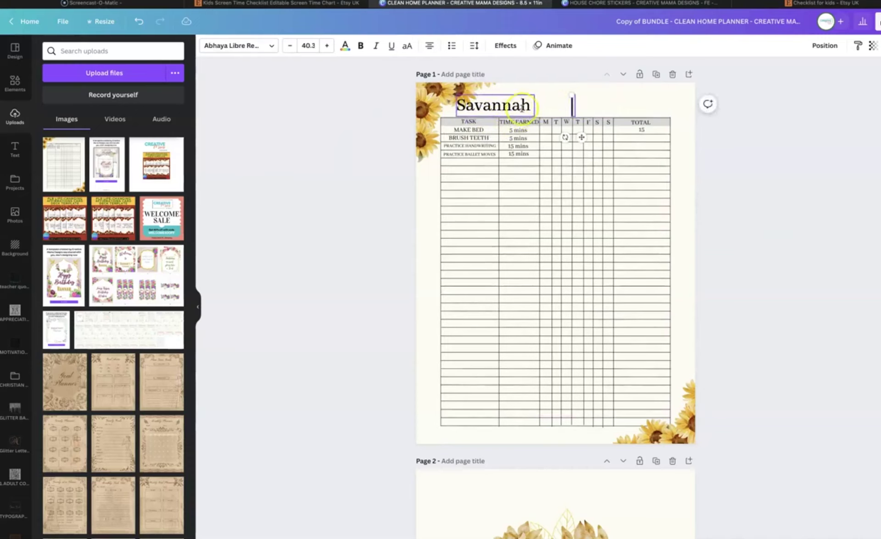
pyautogui.write("'s")
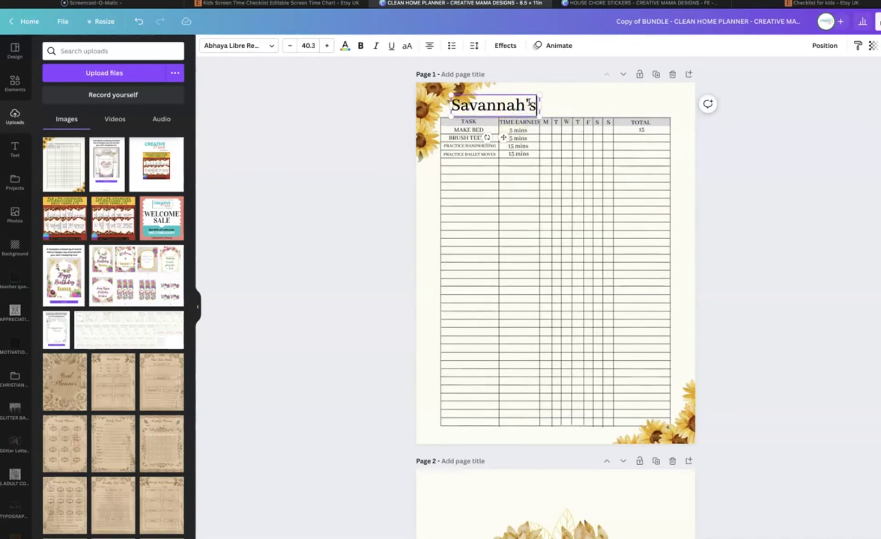
pyautogui.write(' Allowan')
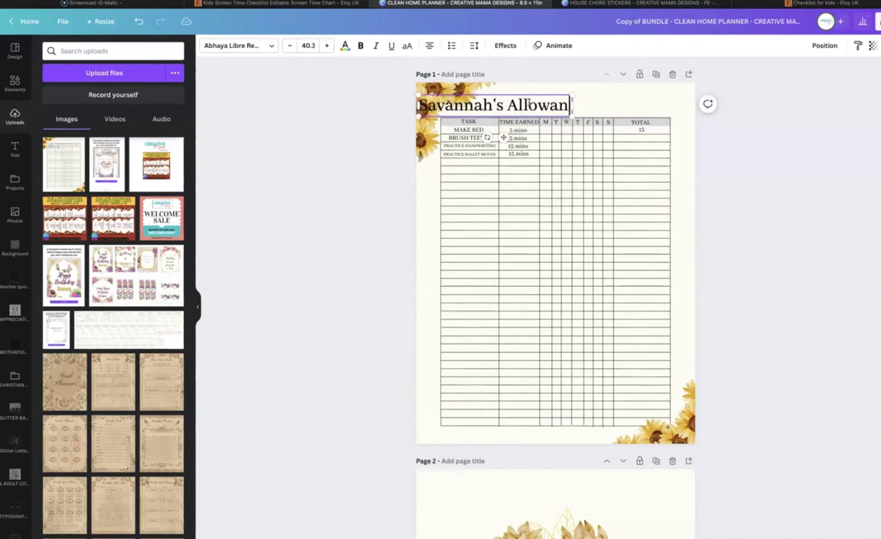
pyautogui.write('ce')
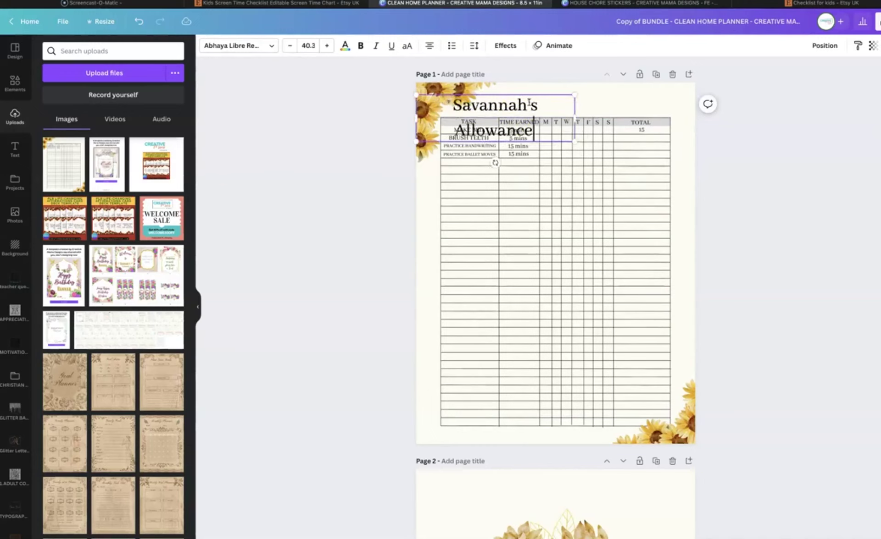
pyautogui.click(556, 112)
pyautogui.write('Screen time')
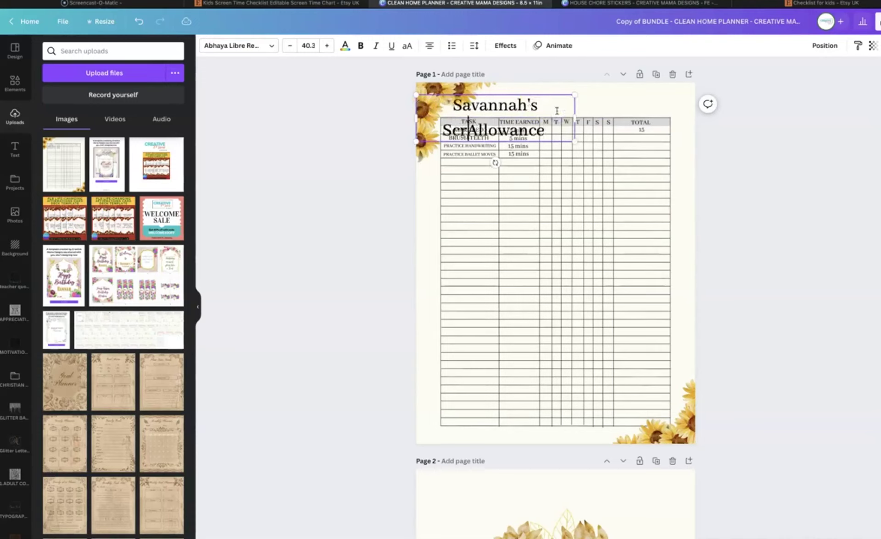
# Step: Resize the title text box to fit on one line at font size 30.7 and center it just above the table header
pyautogui.moveTo(575, 144); pyautogui.dragTo(639, 169)
pyautogui.moveTo(644, 123); pyautogui.dragTo(687, 122)
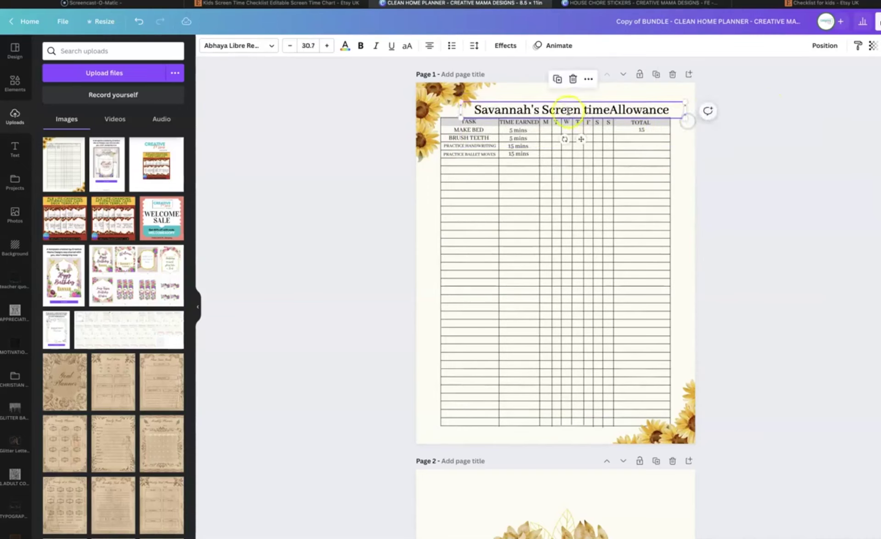
pyautogui.moveTo(606, 110); pyautogui.dragTo(589, 106)
# Step: Correct the spacing in the title so its last two words read "Screentime Allowance"
pyautogui.click(589, 107)
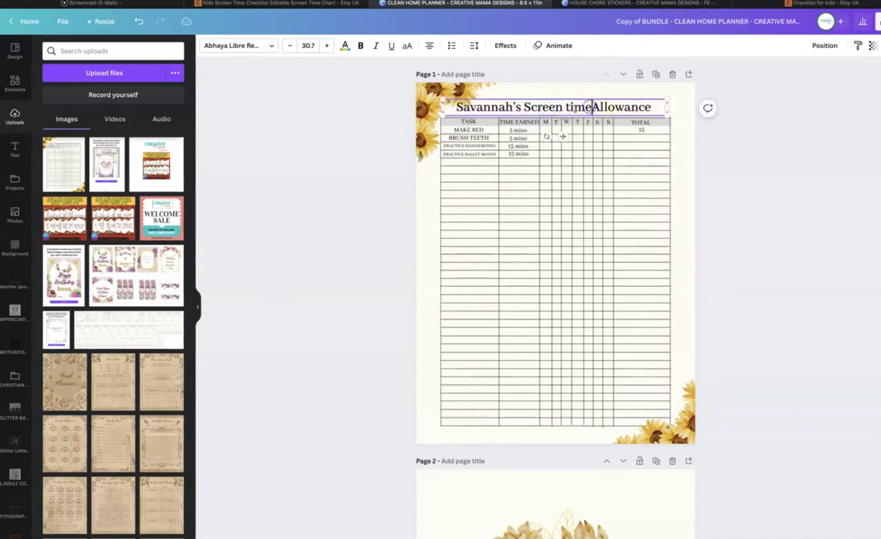
pyautogui.press('BackSpace')
pyautogui.click(591, 106)
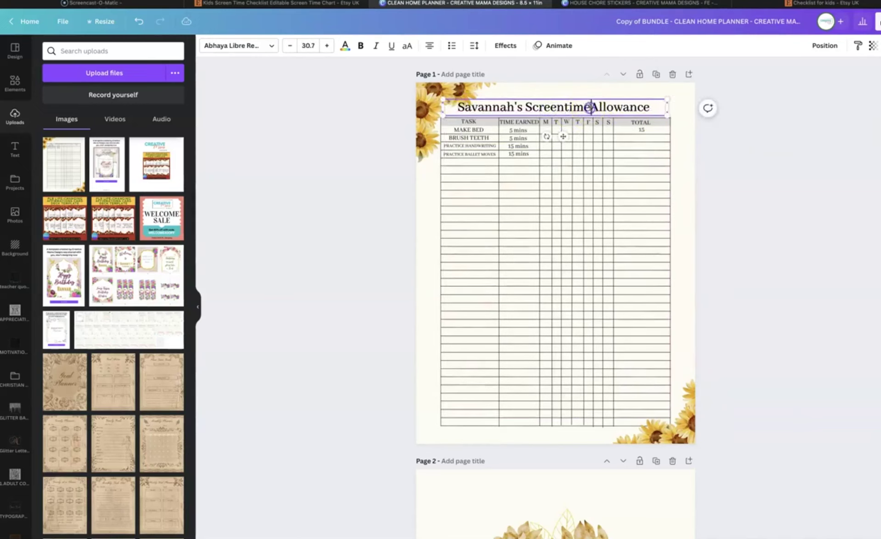
pyautogui.click(362, 145)
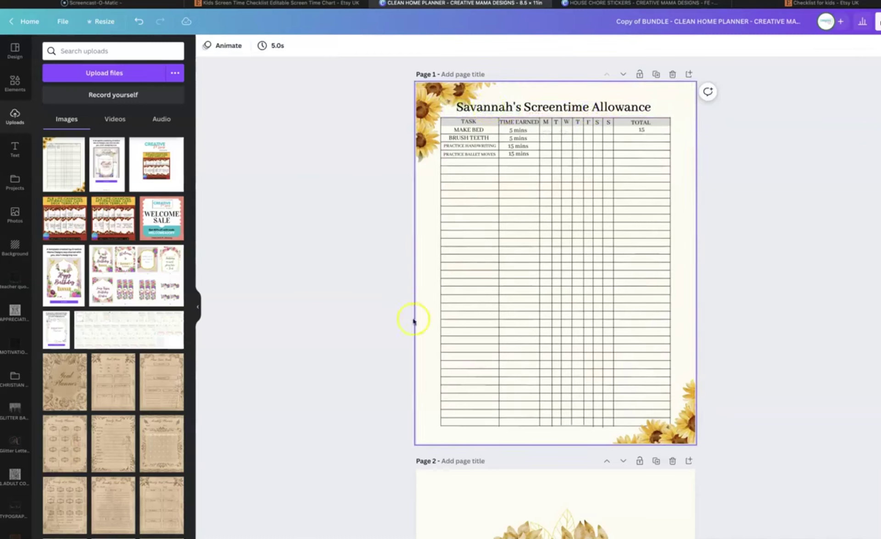
# Step: Break the title into two lines, with the child's name on the first and "Screentime Allowance" on the second
pyautogui.click(517, 108)
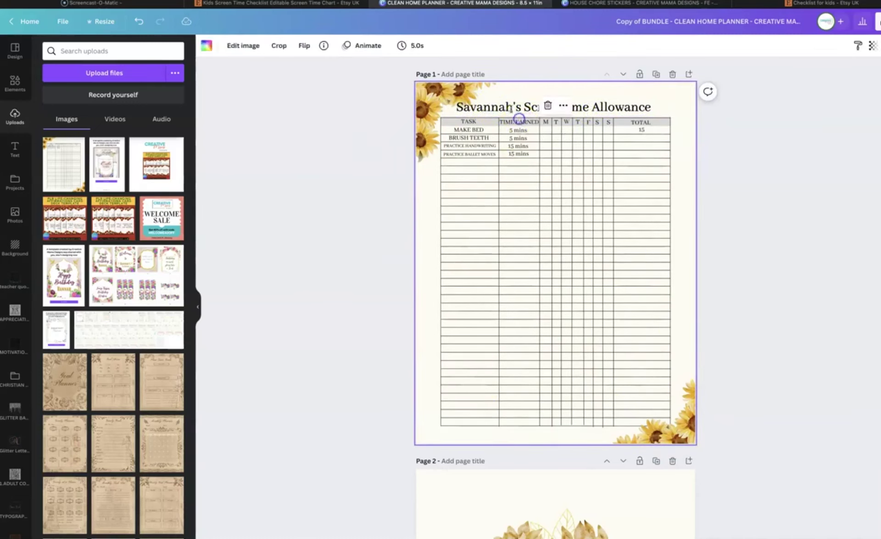
pyautogui.click(515, 106)
pyautogui.doubleClick(485, 110)
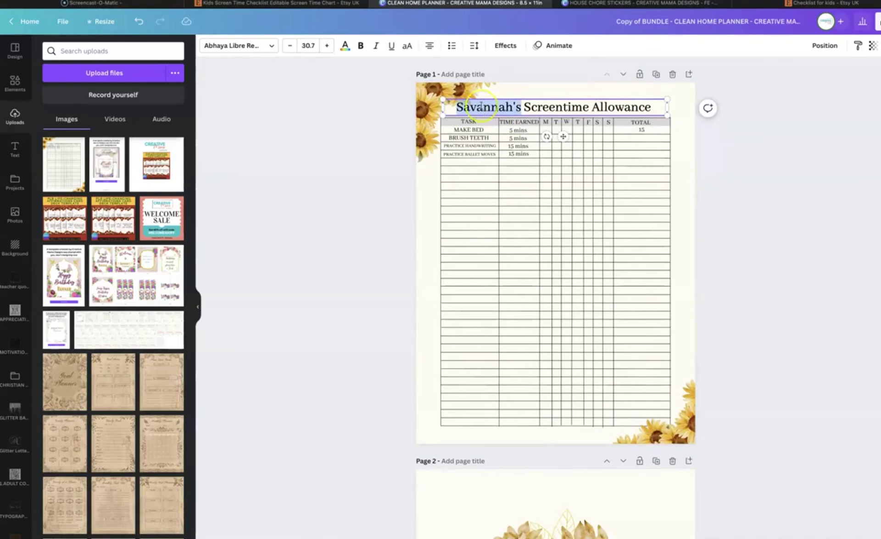
pyautogui.click(574, 108)
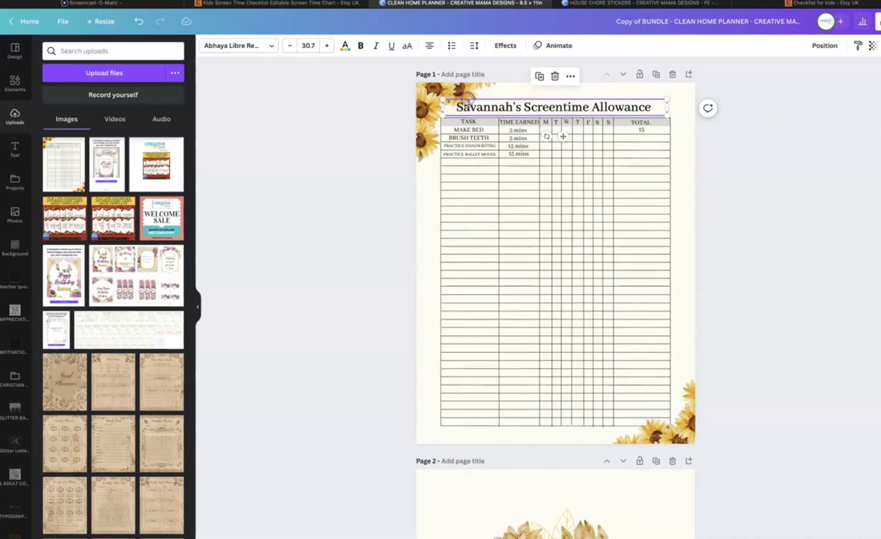
pyautogui.doubleClick(468, 107)
pyautogui.click(524, 107)
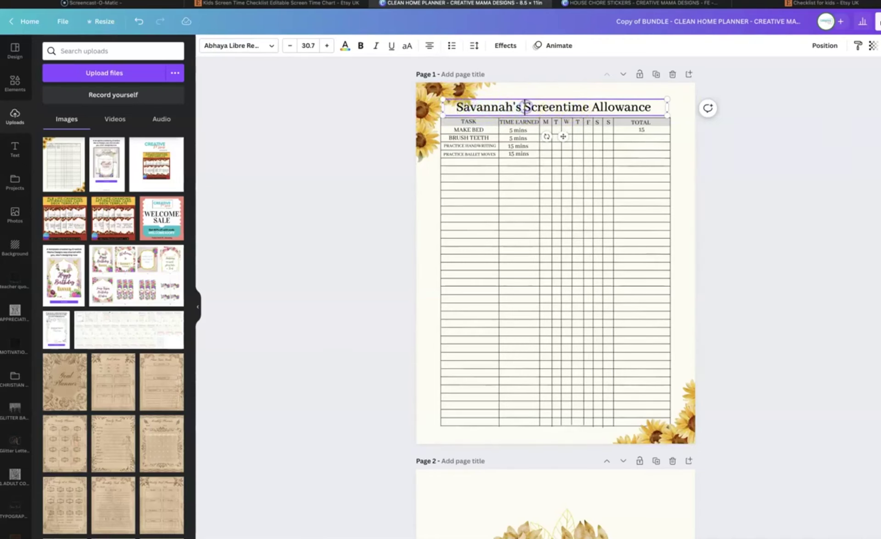
pyautogui.press('Return')
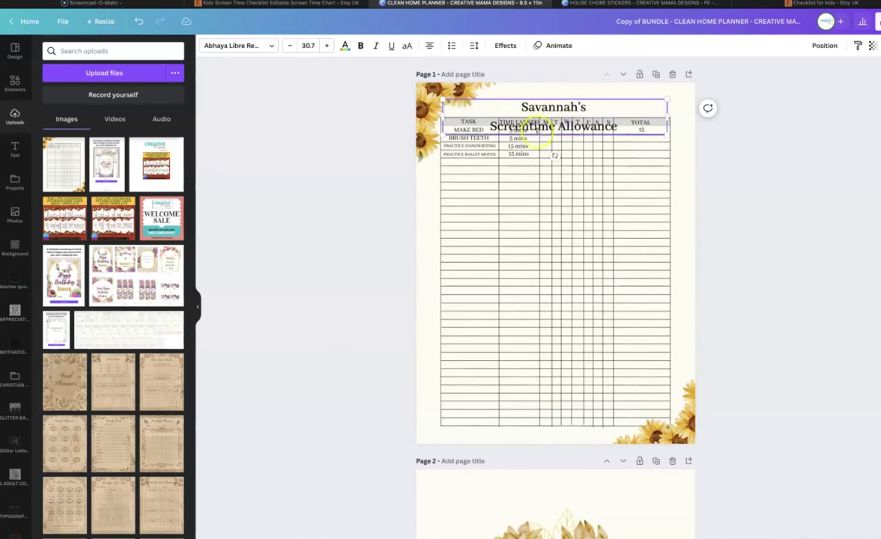
# Step: Tighten the two-line title's line spacing and move the title up so it sits above the table header
pyautogui.click(473, 45)
pyautogui.moveTo(523, 112); pyautogui.dragTo(515, 111)
pyautogui.click(613, 211)
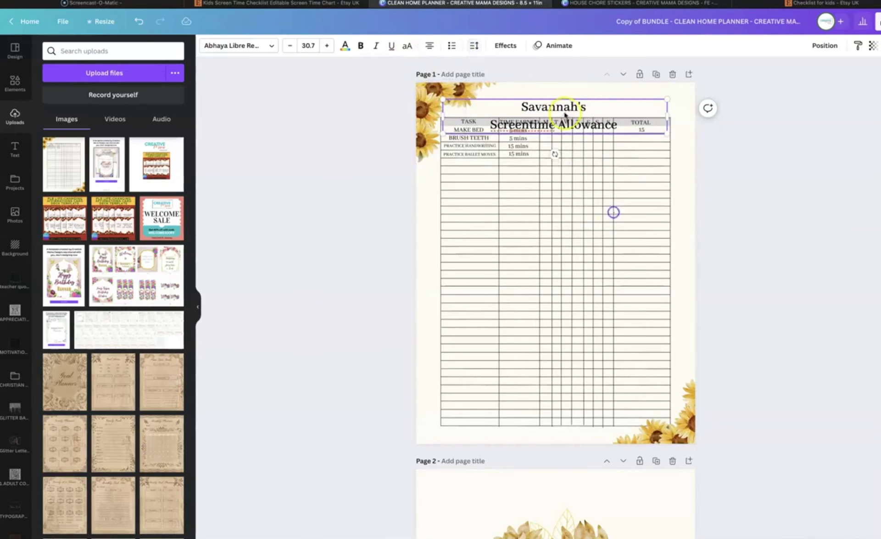
pyautogui.click(501, 104)
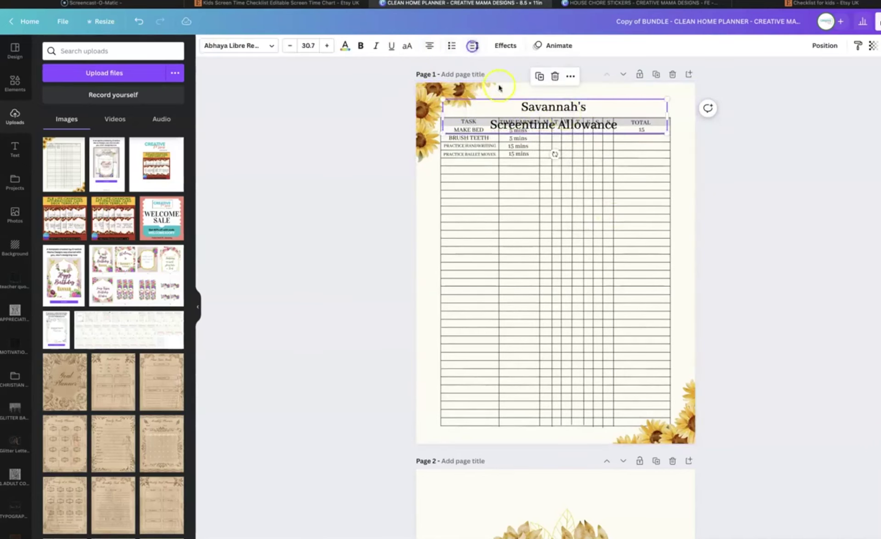
pyautogui.click(474, 44)
pyautogui.moveTo(516, 111); pyautogui.dragTo(504, 112)
pyautogui.click(535, 183)
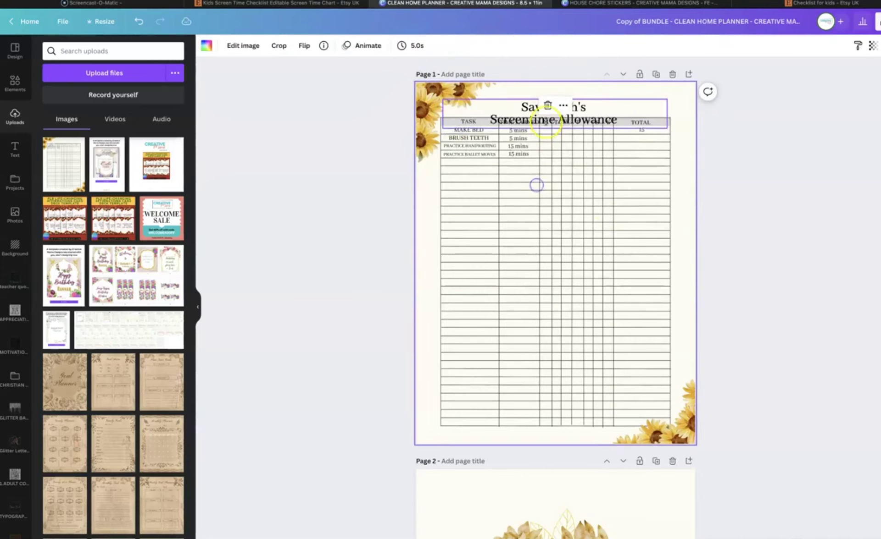
pyautogui.moveTo(608, 113); pyautogui.dragTo(653, 105)
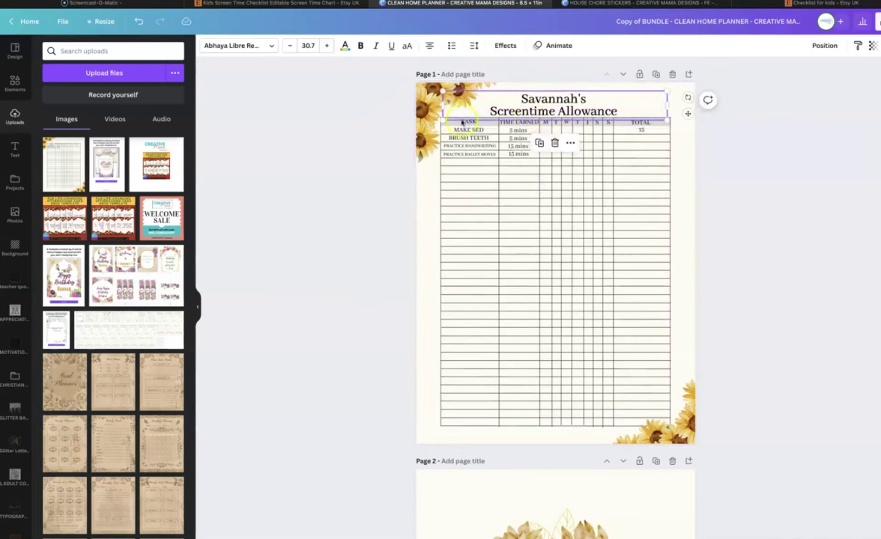
pyautogui.tripleClick(539, 112)
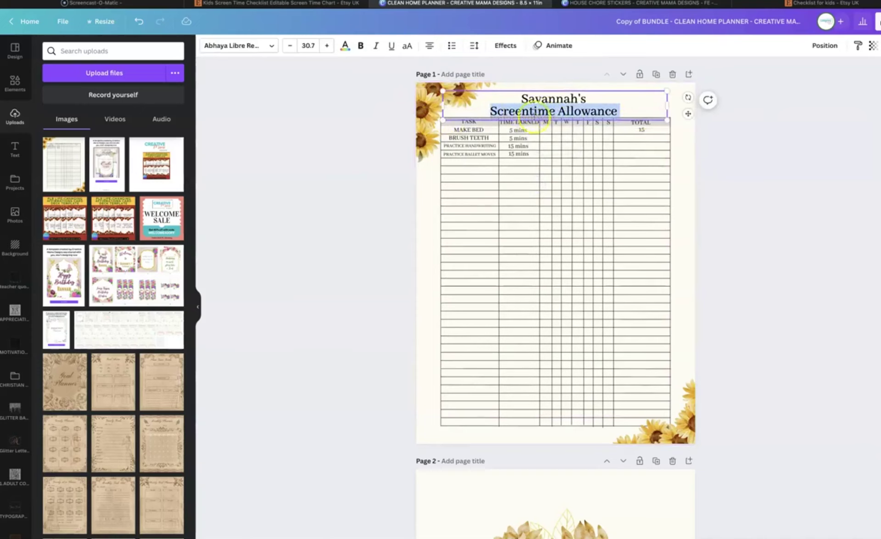
pyautogui.click(607, 256)
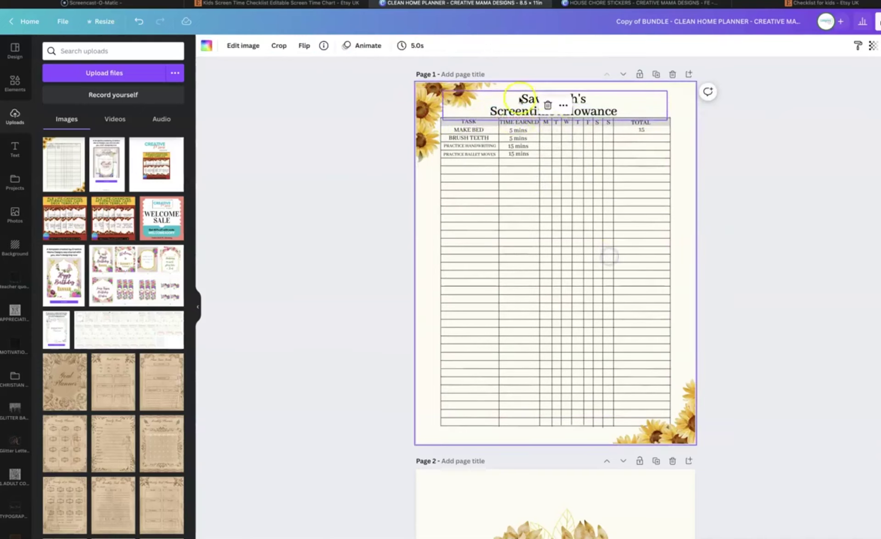
pyautogui.click(521, 96)
pyautogui.doubleClick(543, 97)
pyautogui.click(584, 220)
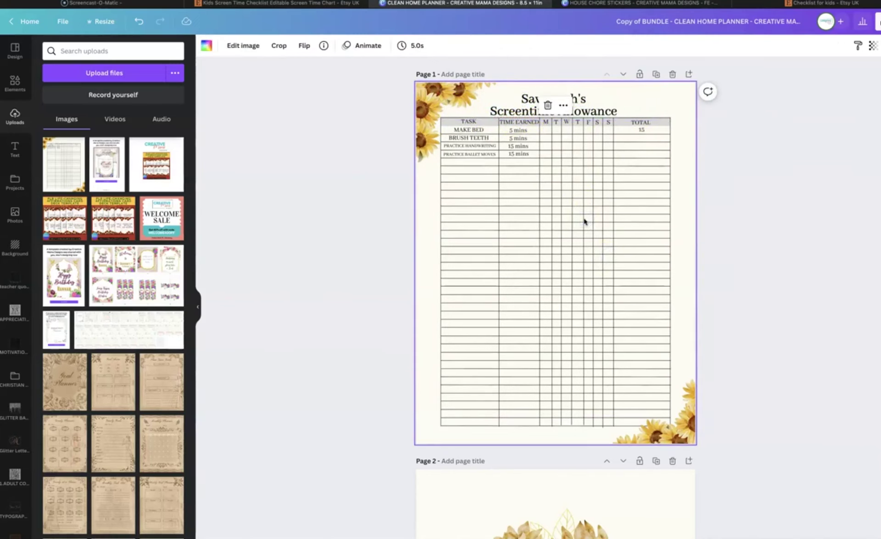
# Step: Open page 21 from the overview of all pages and widen the word "checklist" in the Maintenance heading so it fits on one line
pyautogui.click(805, 486)
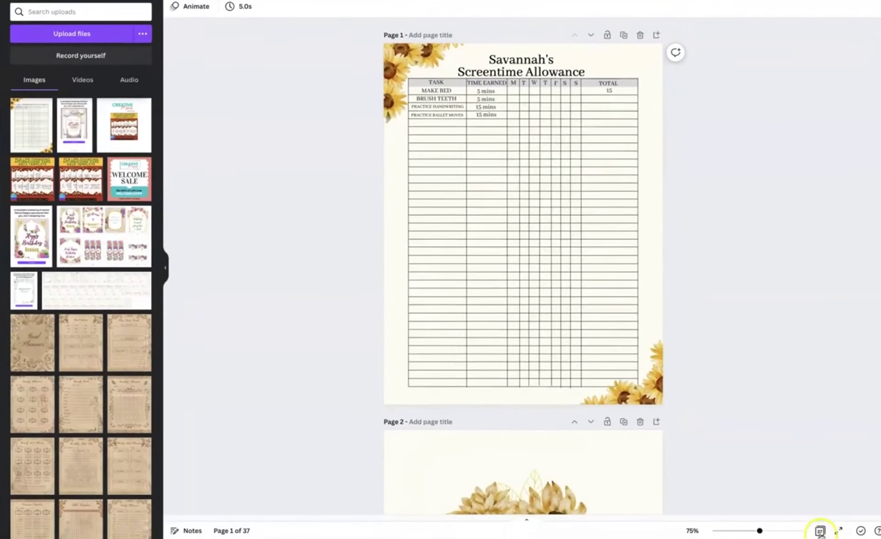
pyautogui.click(820, 531)
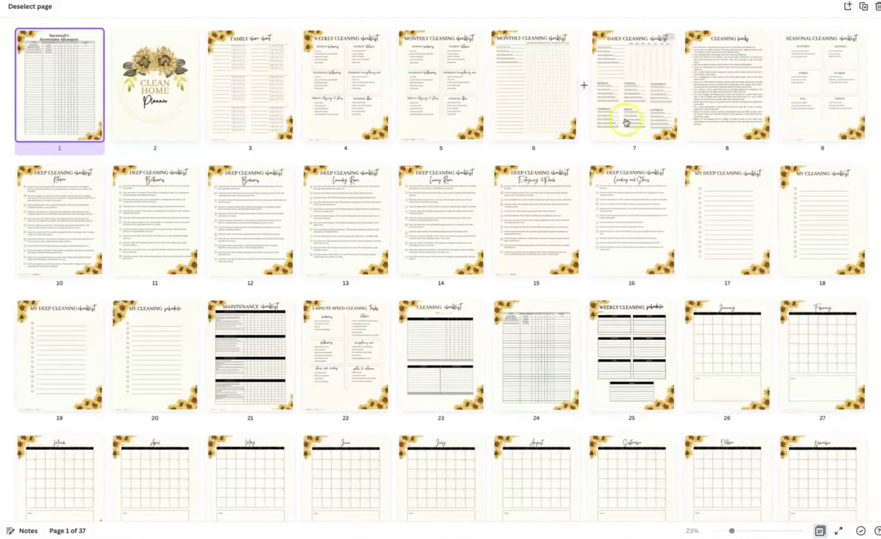
pyautogui.scroll(-4, 418, 248)
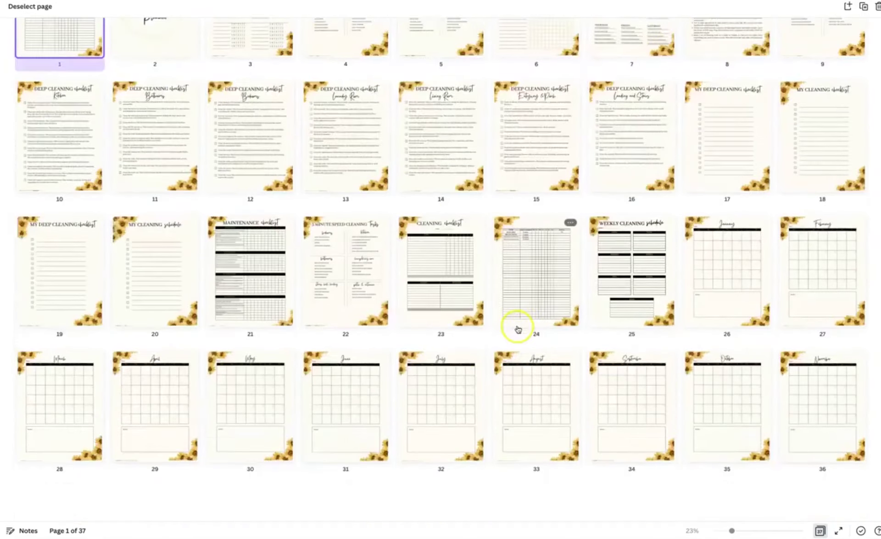
pyautogui.scroll(4, 407, 274)
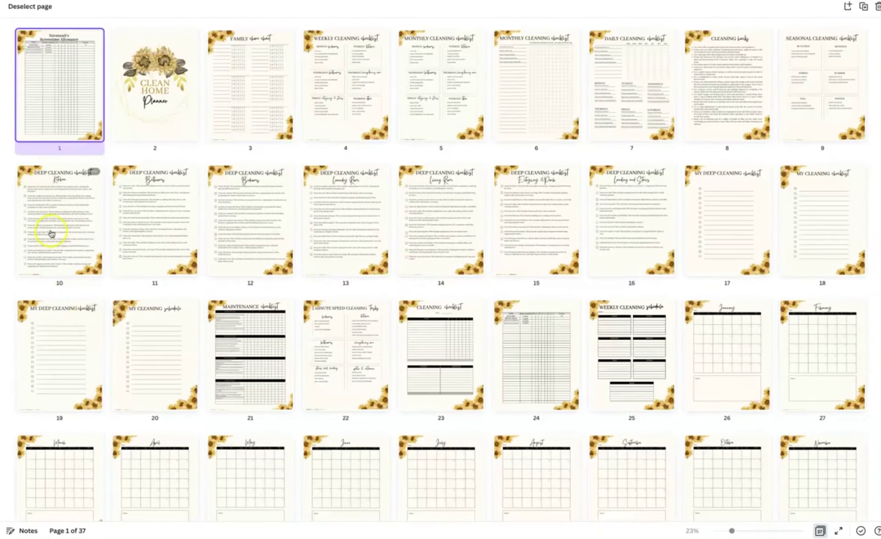
pyautogui.doubleClick(227, 365)
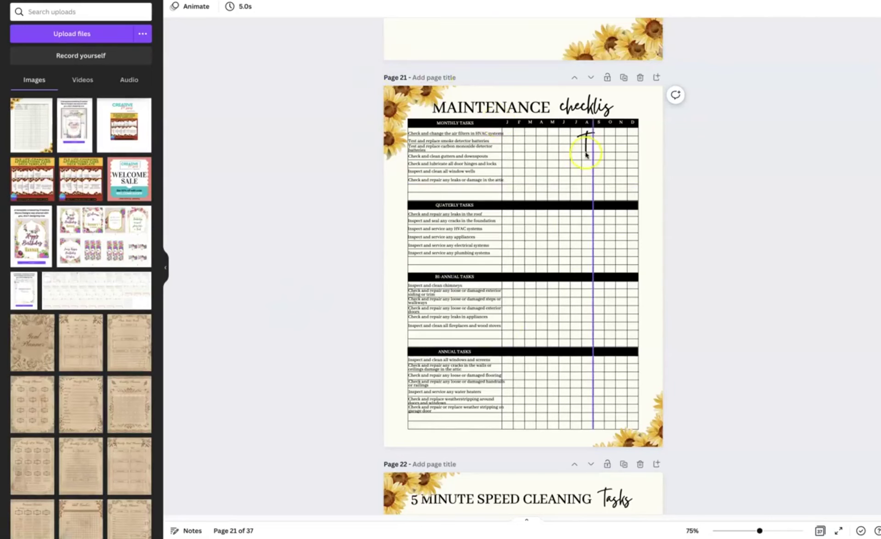
pyautogui.click(611, 109)
pyautogui.moveTo(617, 110); pyautogui.dragTo(637, 104)
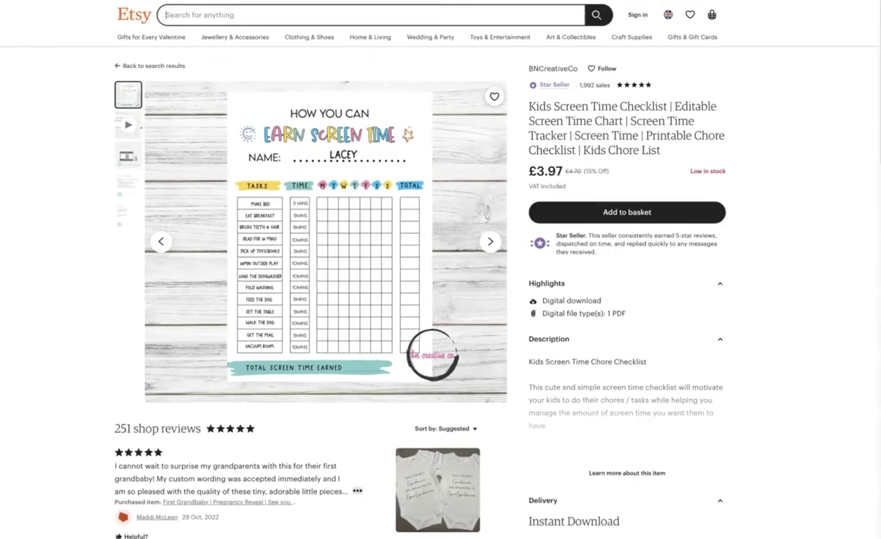
# Step: Switch to Etsy, search for "checklist" and look through the kinds of checklists and planners on sale
pyautogui.write('checklist')
pyautogui.press('Return')
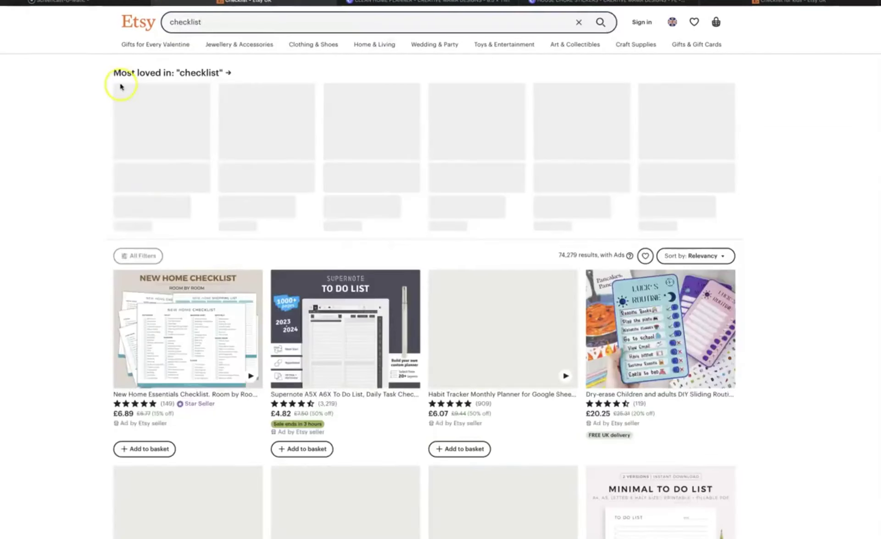
pyautogui.scroll(-5, 189, 266)
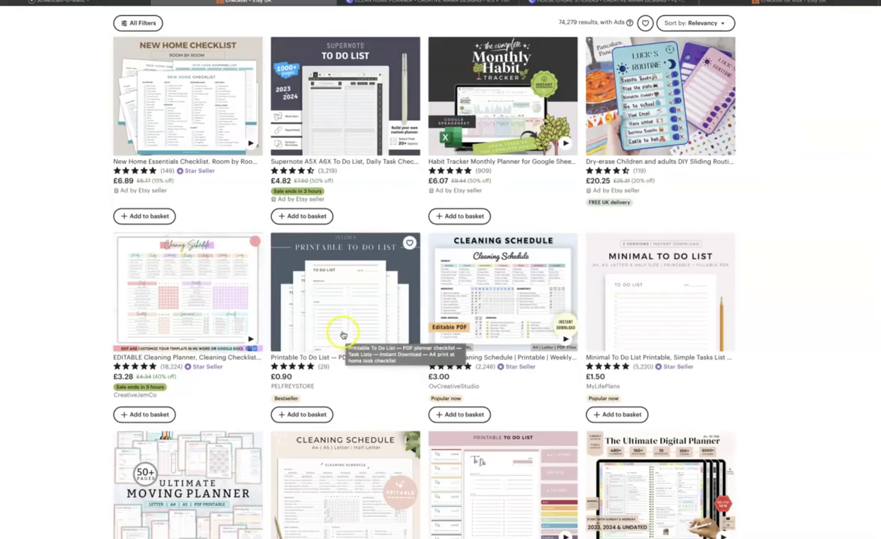
pyautogui.scroll(-4, 341, 327)
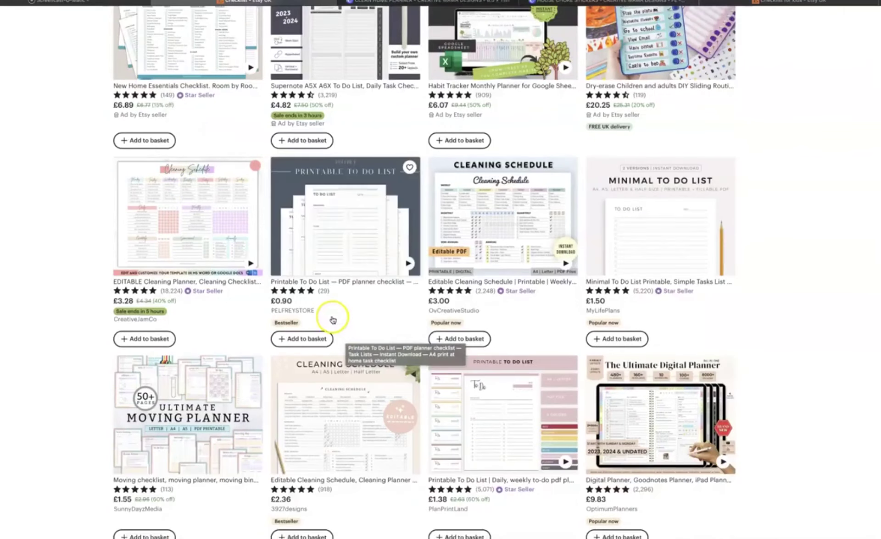
pyautogui.scroll(-2, 332, 319)
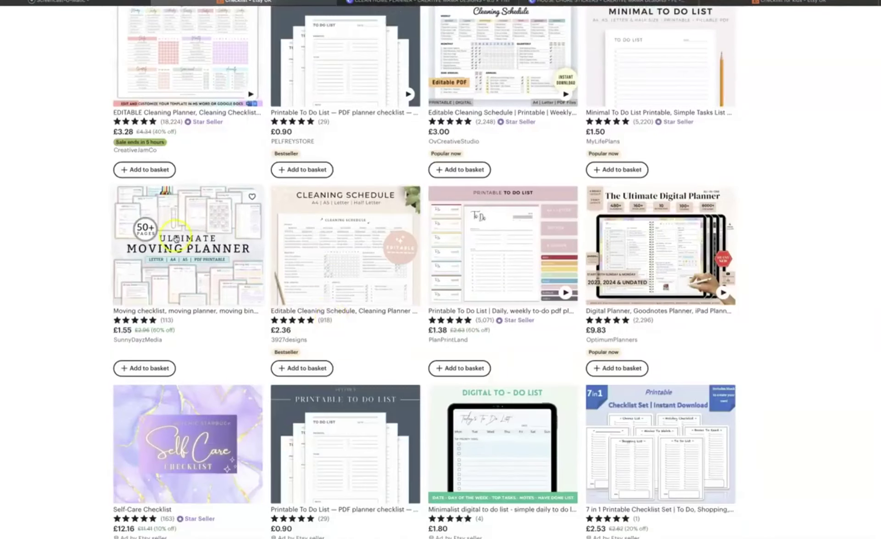
# Step: Open the "Ultimate Moving Planner" listing from the checklist results and enlarge its main image to examine the included pages
pyautogui.click(175, 236)
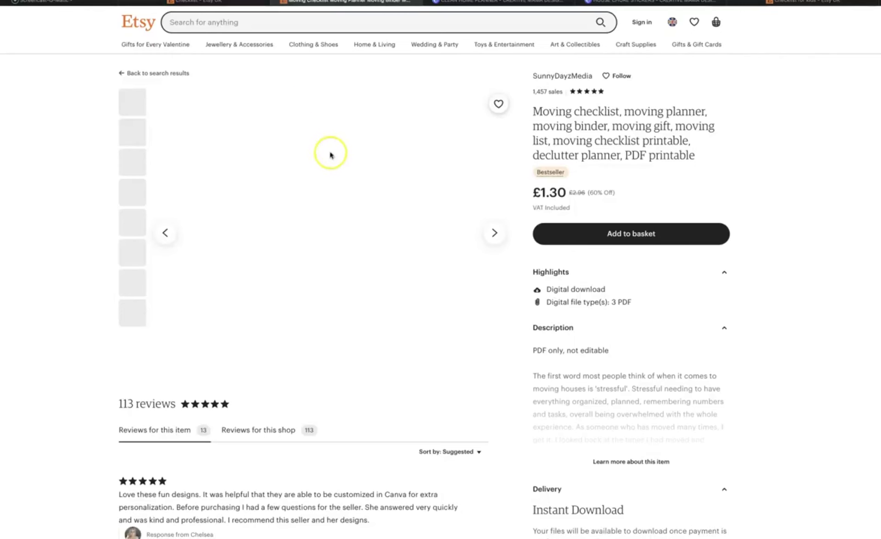
pyautogui.click(355, 167)
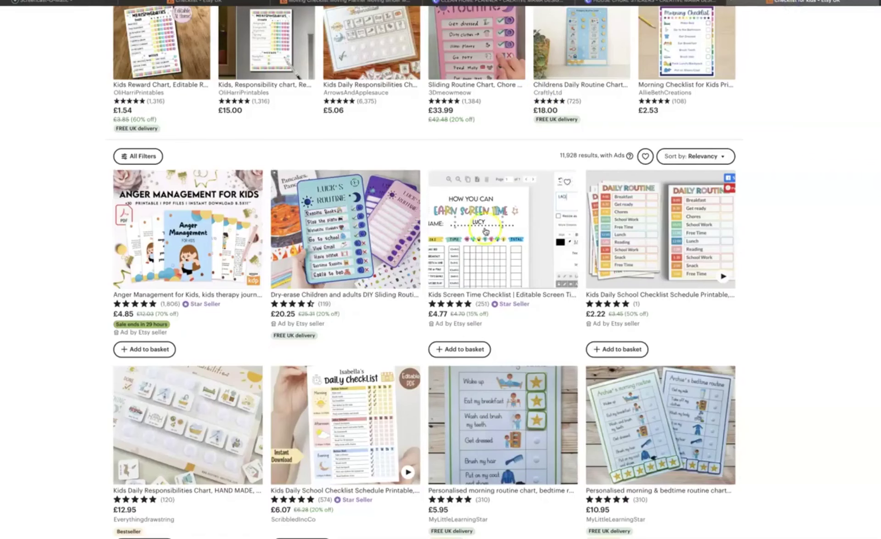
pyautogui.click(197, 3)
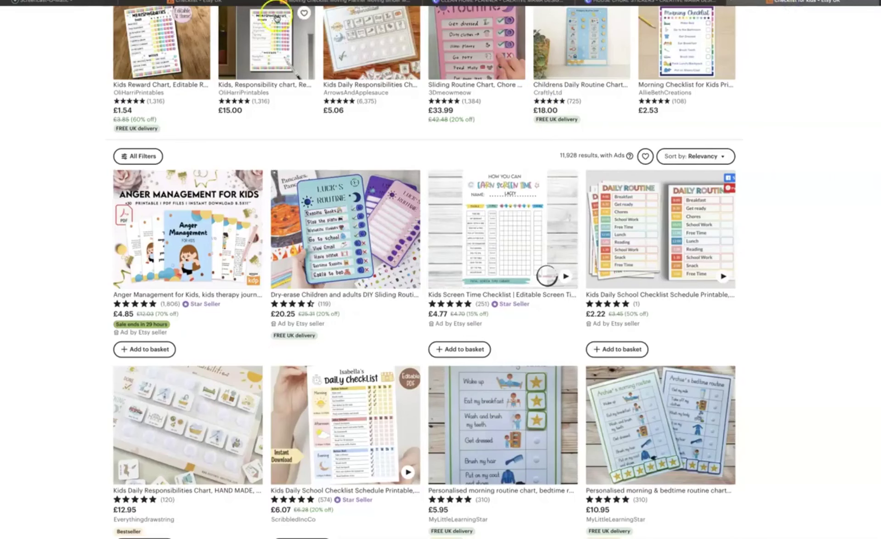
pyautogui.scroll(-10, 500, 205)
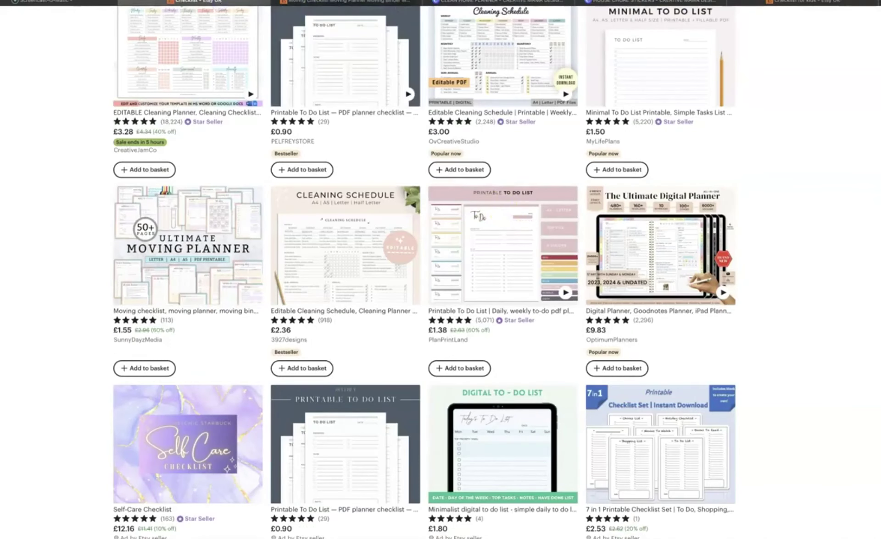
pyautogui.click(318, 3)
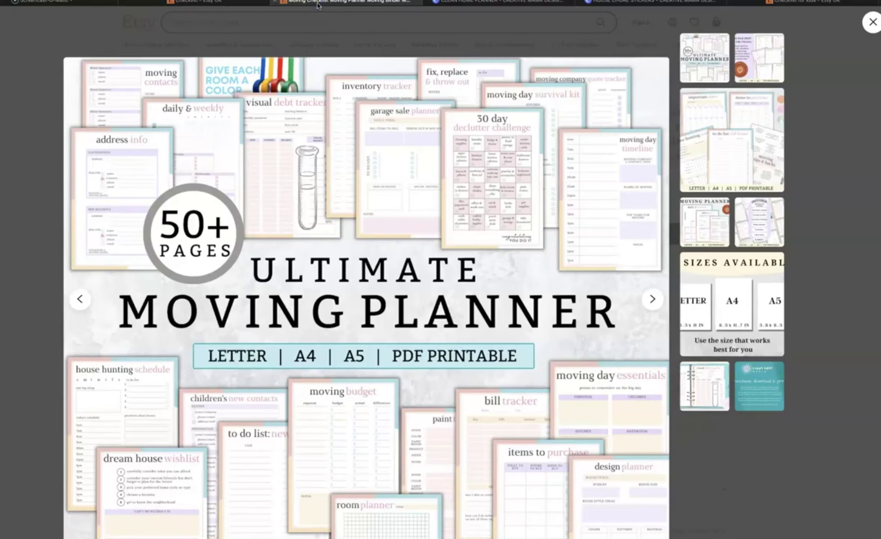